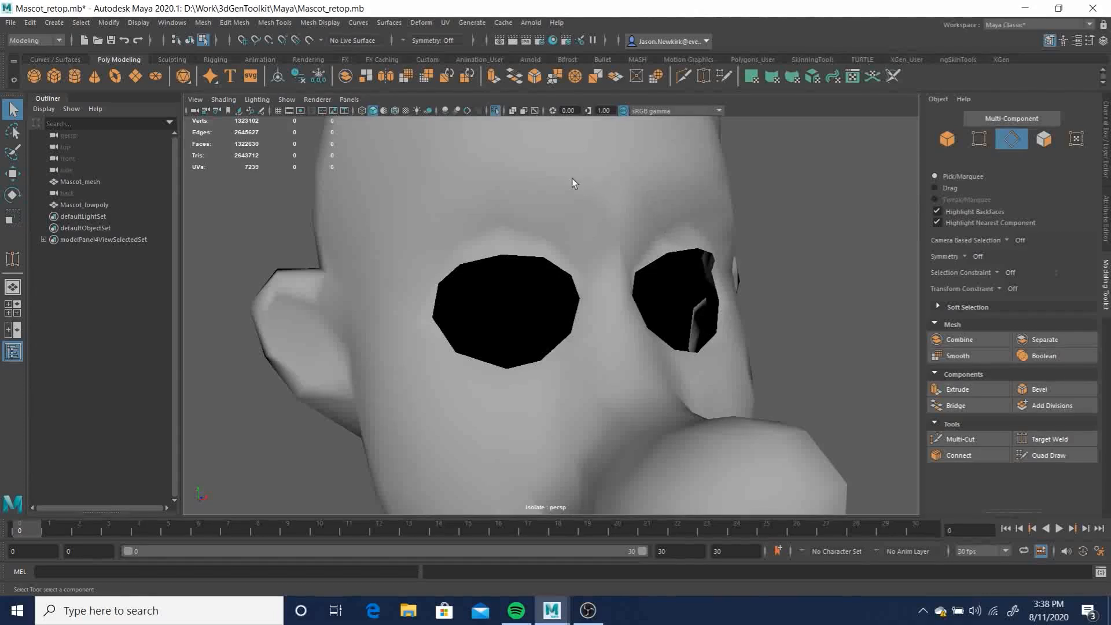
Select the border edge loops of both eye sockets on Mascot_lowpoly, with symmetry set to Object X
{"action": "left_click", "coordinate": [84, 204]}
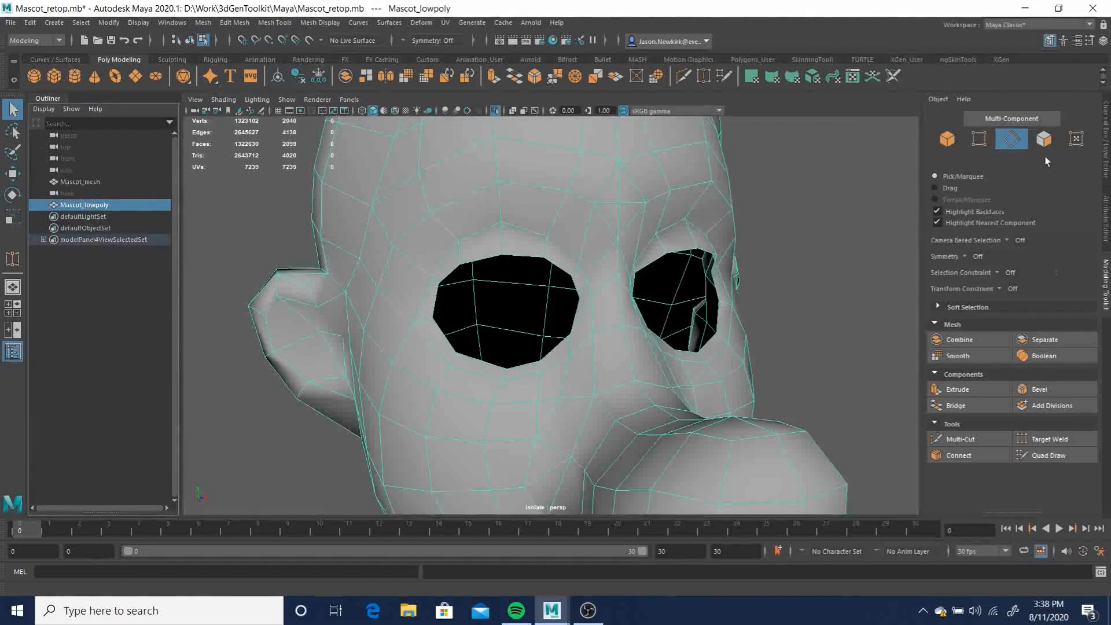
{"action": "left_click", "coordinate": [487, 259]}
{"action": "double_click", "coordinate": [515, 254]}
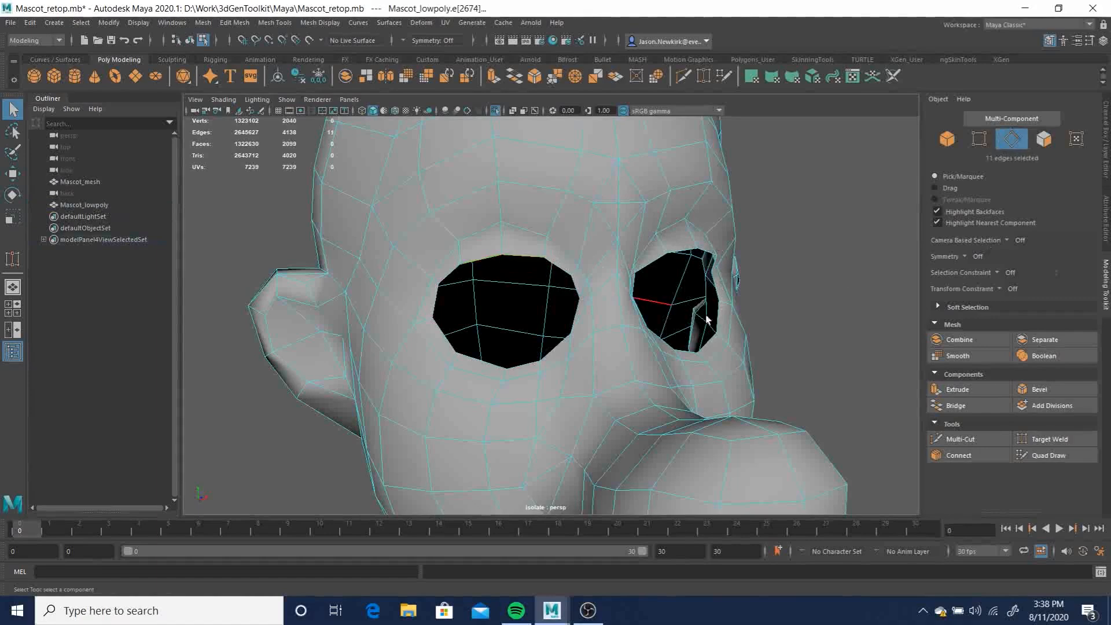
{"action": "left_click_drag", "start_coordinate": [602, 331], "coordinate": [527, 297], "text": "alt"}
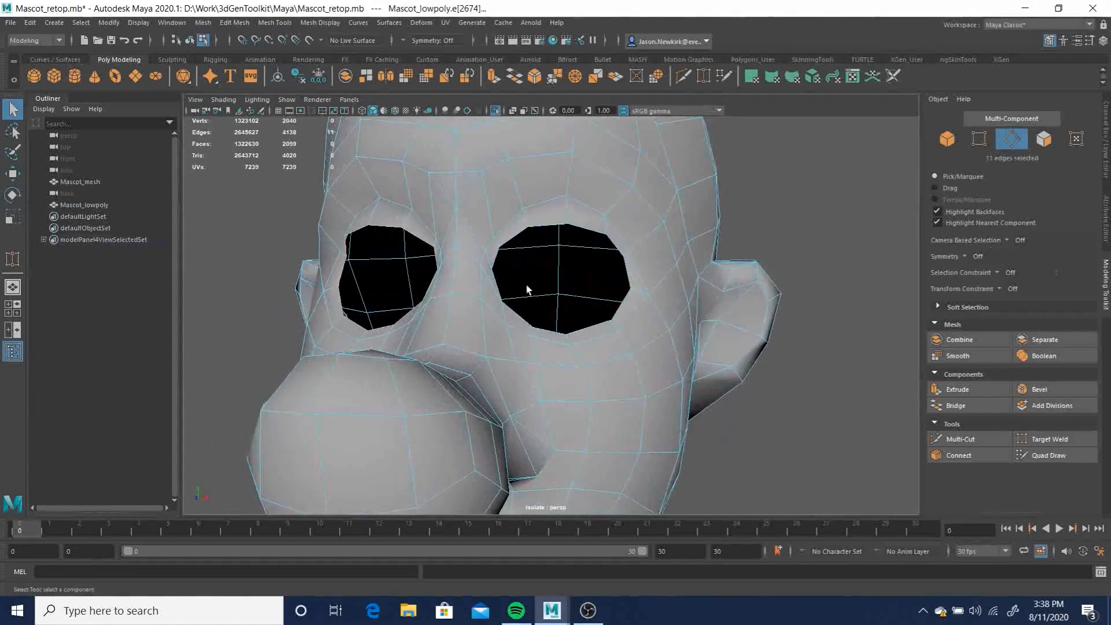
{"action": "left_click", "coordinate": [406, 40]}
{"action": "left_click", "coordinate": [443, 54]}
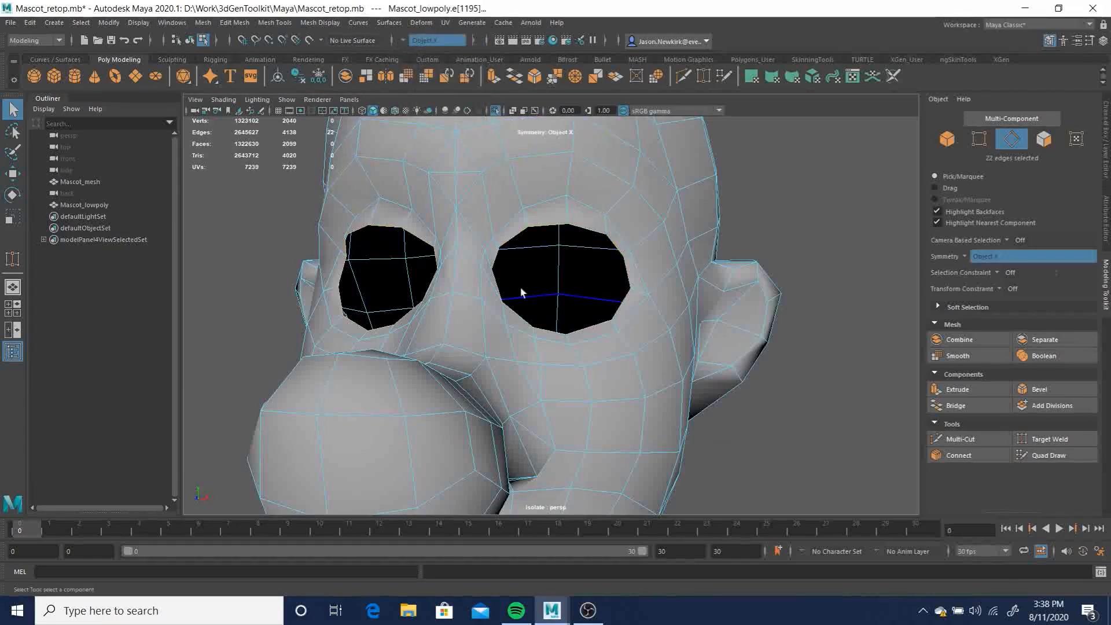
Extrude the eye socket border edges and scale them slightly inward to form a thin rim around each opening
{"action": "mouse_move", "coordinate": [665, 330]}
{"action": "left_mouse_down", "text": "alt"}
{"action": "mouse_move", "coordinate": [702, 352]}
{"action": "mouse_move", "coordinate": [668, 347]}
{"action": "mouse_move", "coordinate": [739, 334]}
{"action": "mouse_move", "coordinate": [649, 328]}
{"action": "left_mouse_up", "text": "alt"}
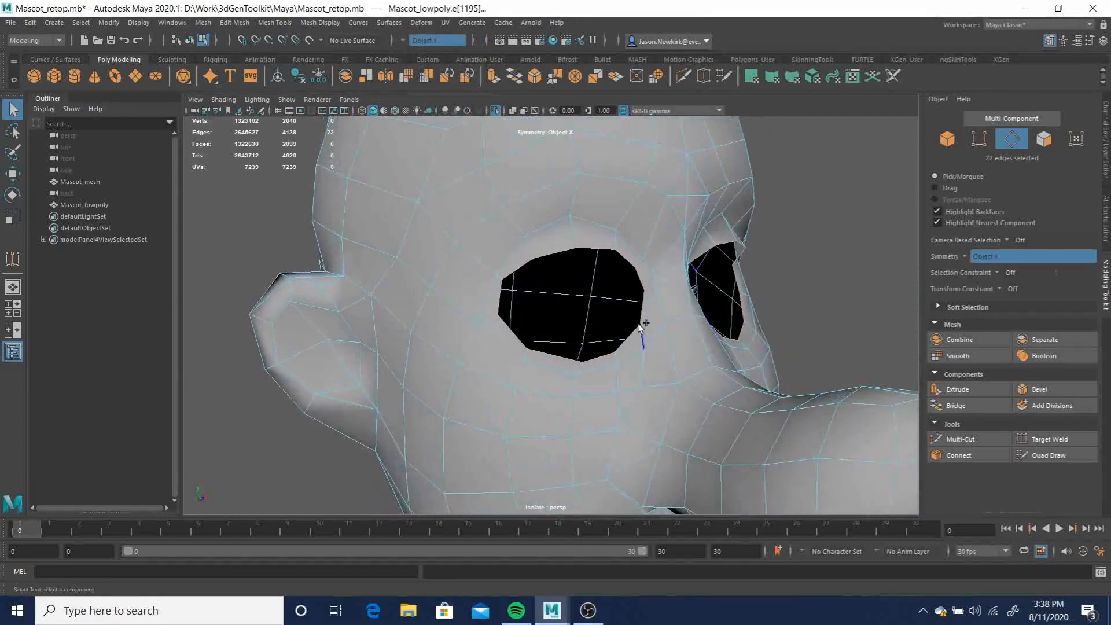
{"action": "right_click_drag", "start_coordinate": [604, 316], "coordinate": [626, 323], "text": "shift"}
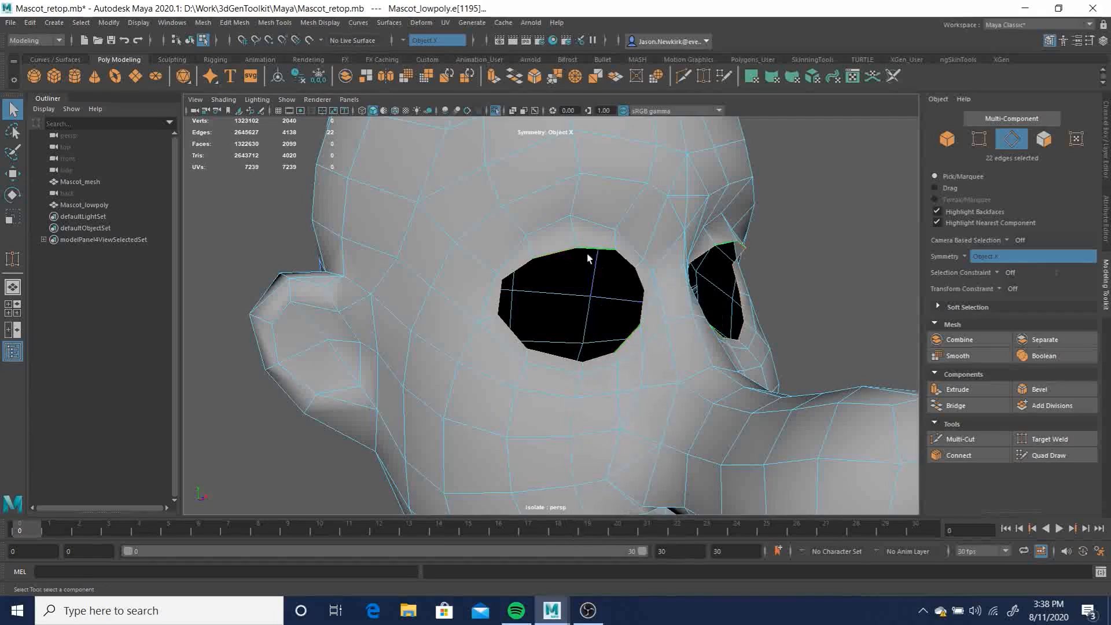
{"action": "key", "text": "w"}
{"action": "left_click_drag", "start_coordinate": [590, 258], "coordinate": [700, 288], "text": "alt"}
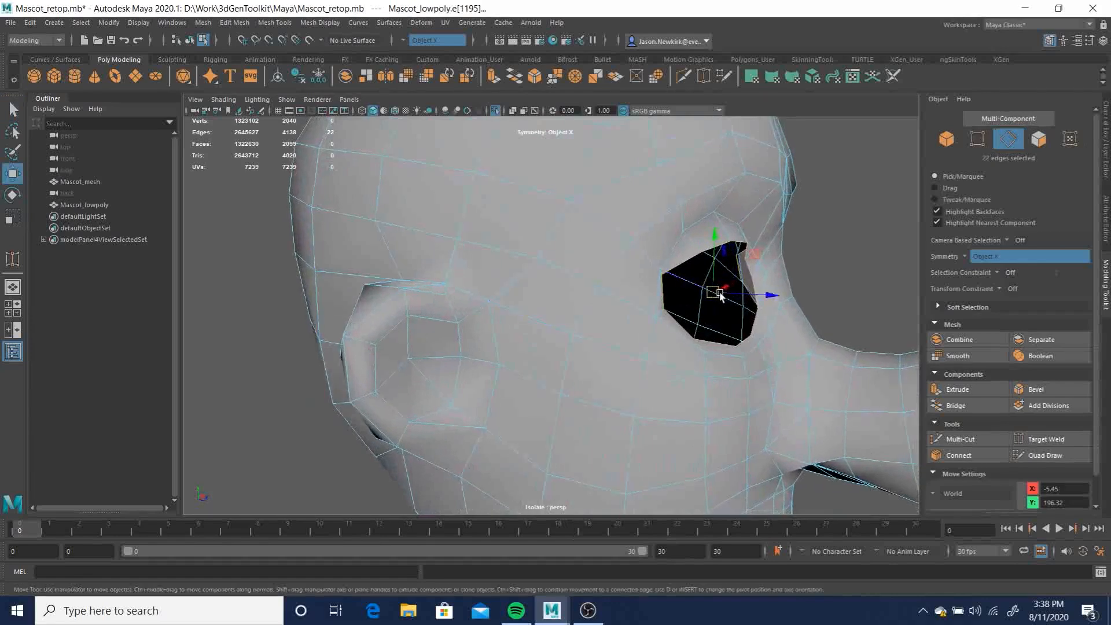
{"action": "key", "text": "r"}
{"action": "left_click_drag", "start_coordinate": [764, 318], "coordinate": [644, 330], "text": "alt"}
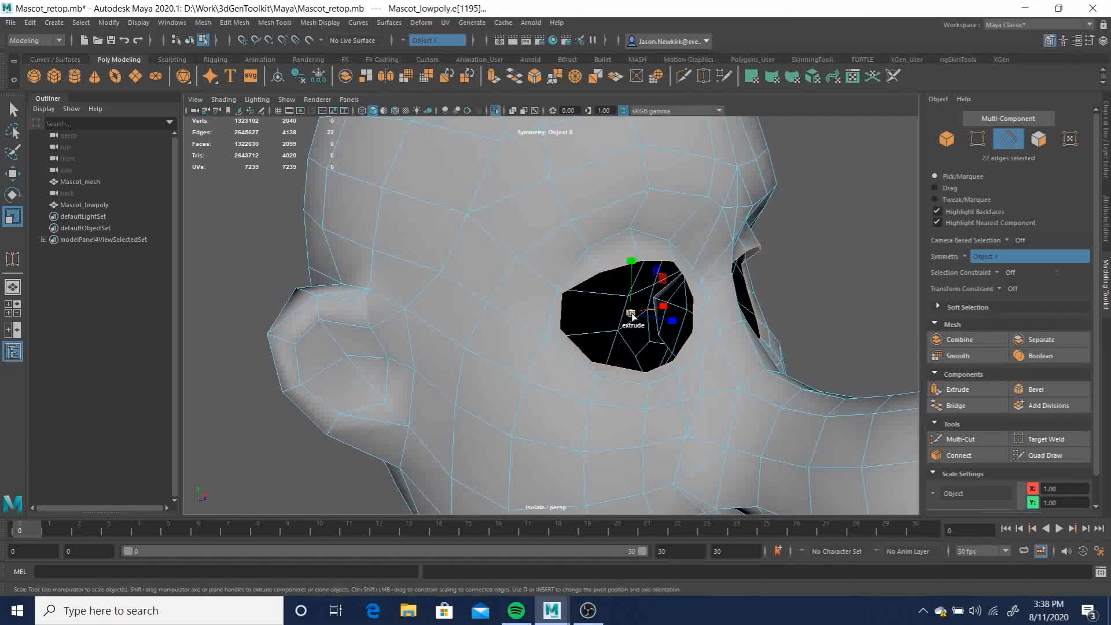
{"action": "left_click_drag", "start_coordinate": [632, 315], "coordinate": [629, 316], "text": "shift"}
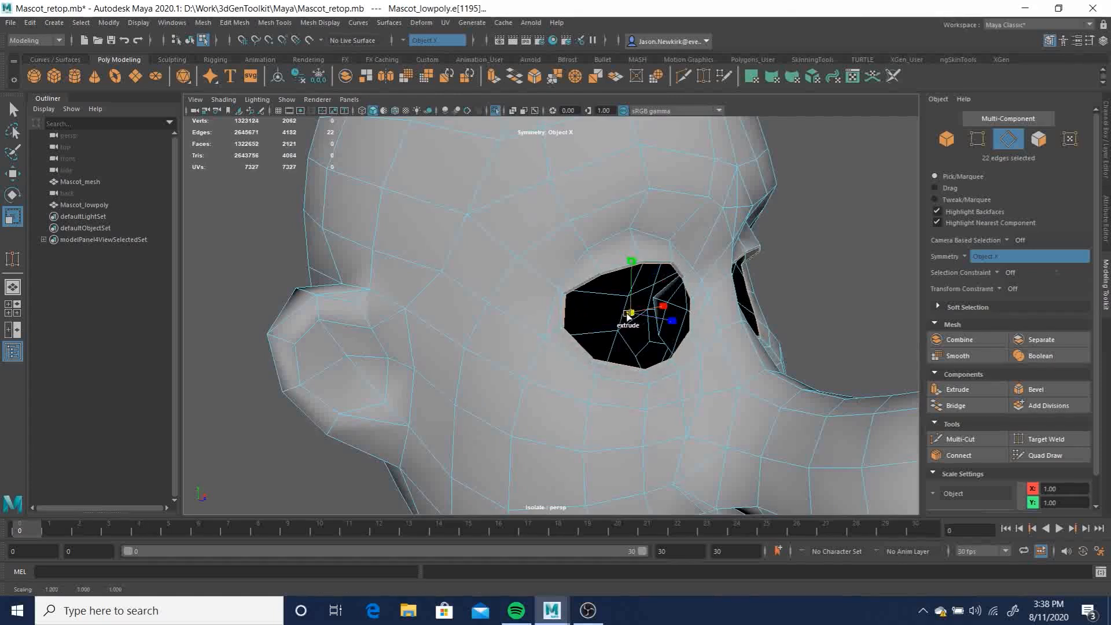
{"action": "left_click_drag", "start_coordinate": [628, 316], "coordinate": [626, 318], "text": "shift"}
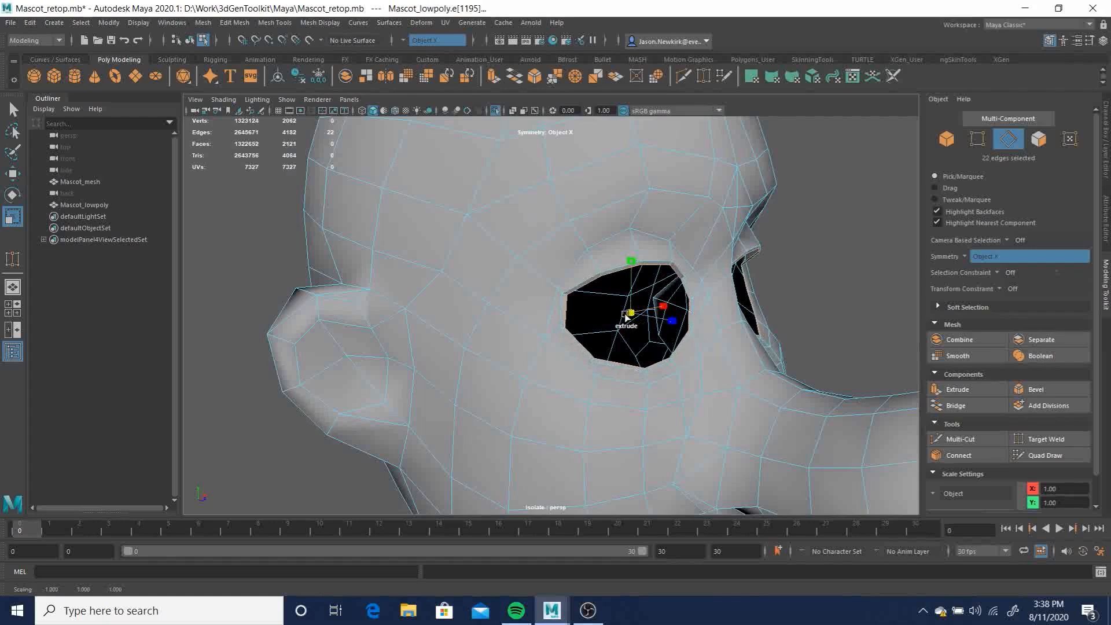
{"action": "mouse_move", "coordinate": [717, 320]}
{"action": "left_mouse_down", "text": "alt"}
{"action": "mouse_move", "coordinate": [571, 303]}
{"action": "mouse_move", "coordinate": [613, 318]}
{"action": "mouse_move", "coordinate": [720, 320]}
{"action": "left_mouse_up", "text": "alt"}
Extrude the inner rim edges again and scale them toward the socket centers, leaving only a small hole
{"action": "right_click_drag", "start_coordinate": [683, 327], "coordinate": [868, 382], "text": "alt"}
{"action": "middle_click_drag", "start_coordinate": [868, 382], "coordinate": [687, 374], "text": "alt"}
{"action": "left_click_drag", "start_coordinate": [687, 374], "coordinate": [605, 422], "text": "alt"}
{"action": "middle_click_drag", "start_coordinate": [605, 422], "coordinate": [675, 417], "text": "alt"}
{"action": "left_click_drag", "start_coordinate": [675, 417], "coordinate": [655, 382], "text": "alt"}
{"action": "right_click_drag", "start_coordinate": [655, 382], "coordinate": [632, 374], "text": "alt"}
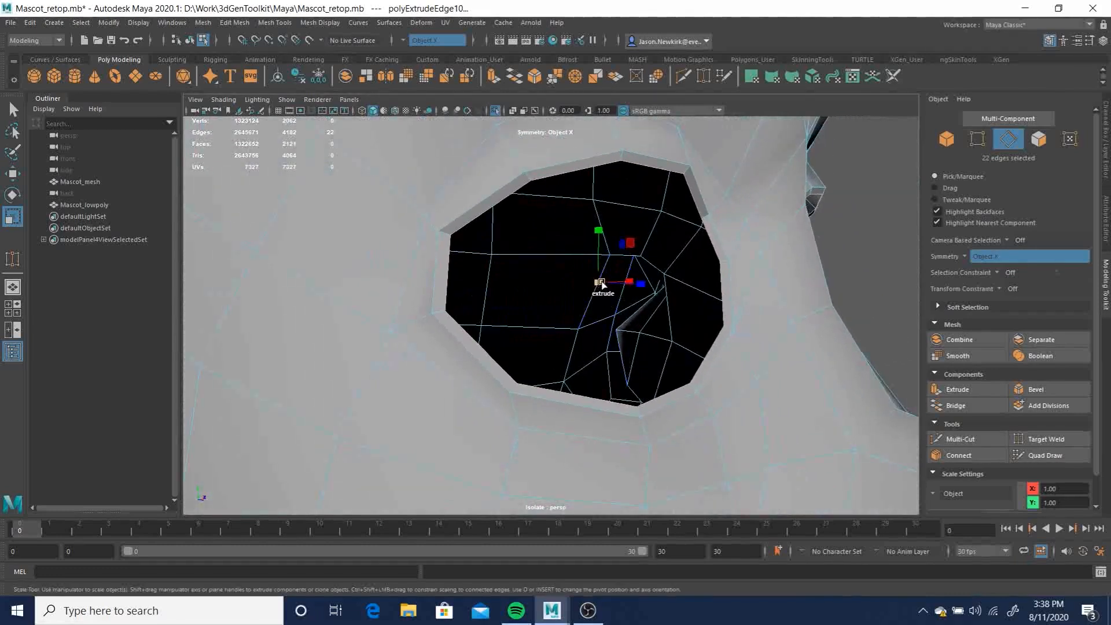
{"action": "left_click_drag", "start_coordinate": [600, 283], "coordinate": [598, 284], "text": "shift"}
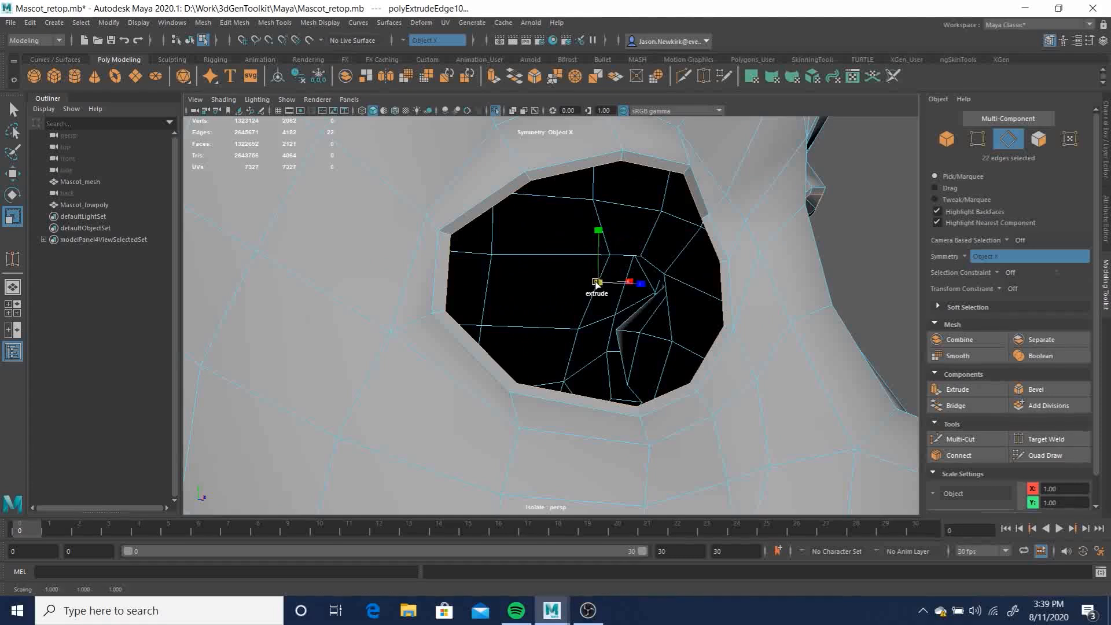
{"action": "left_click_drag", "start_coordinate": [499, 291], "coordinate": [430, 270], "text": "shift"}
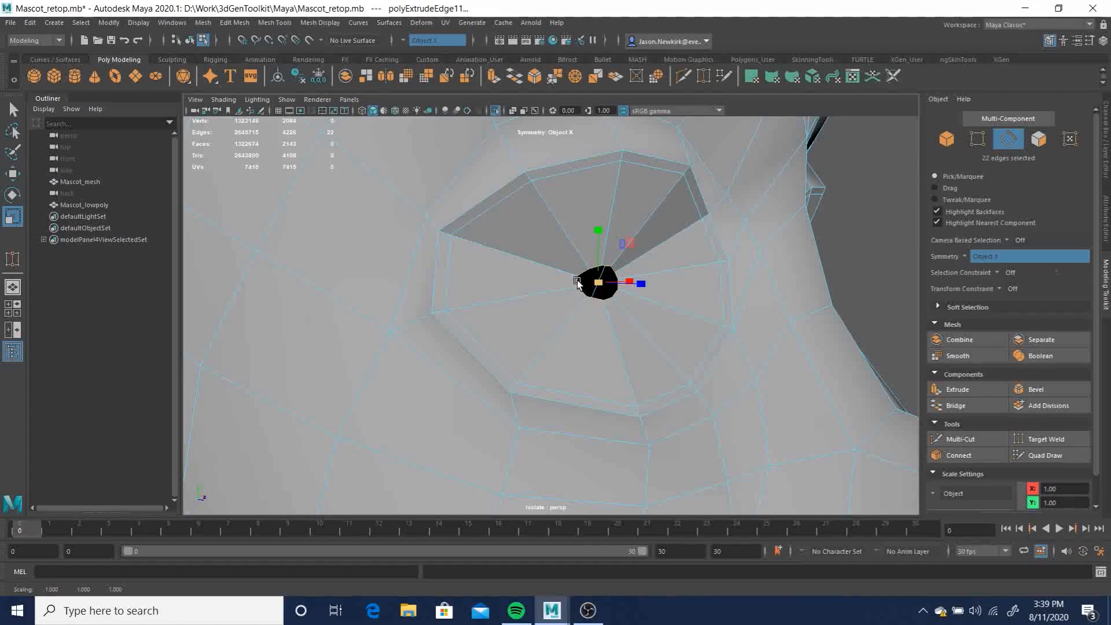
Close the small hole in each eye socket by merging its border edges to the center
{"action": "right_click", "coordinate": [578, 283], "text": "shift"}
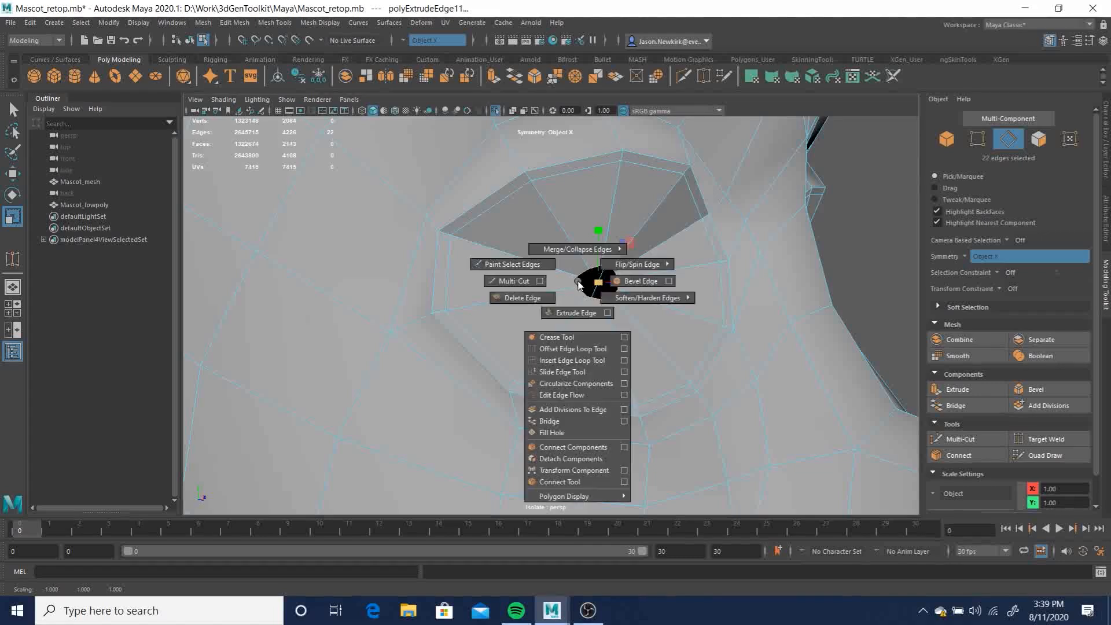
{"action": "mouse_move", "coordinate": [573, 247]}
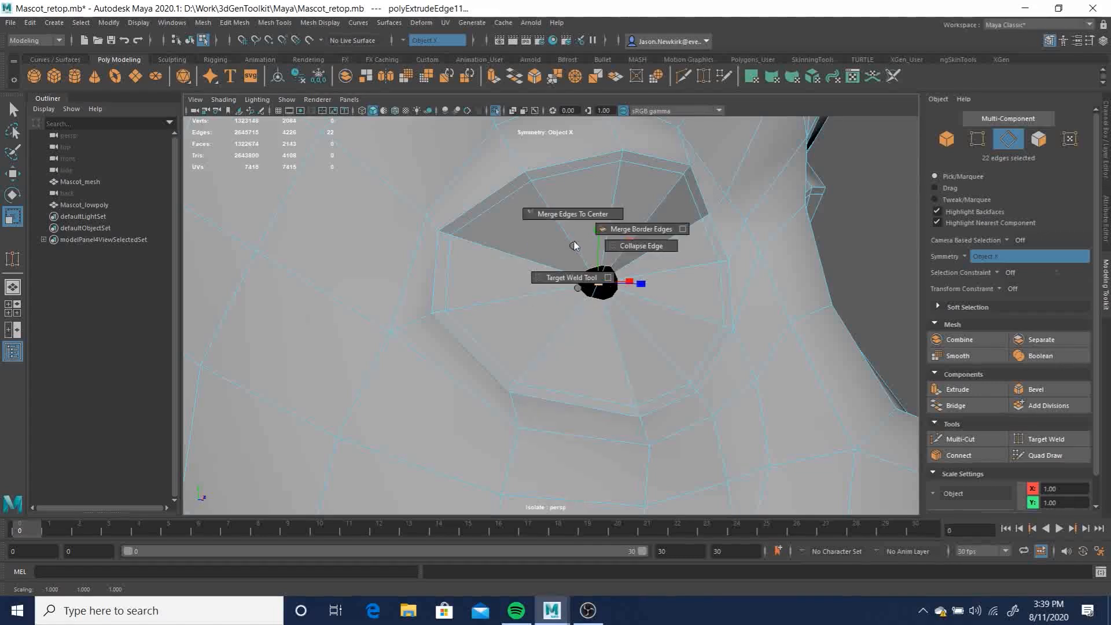
{"action": "left_click", "coordinate": [573, 215]}
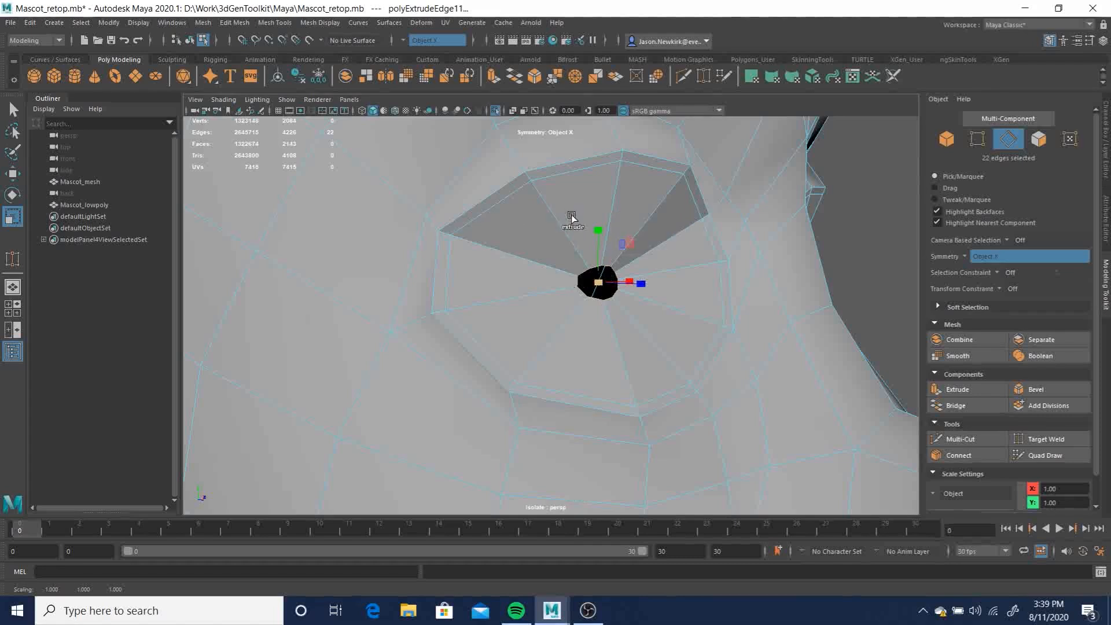
{"action": "left_click_drag", "start_coordinate": [726, 324], "coordinate": [647, 313], "text": "alt"}
{"action": "key", "text": "q"}
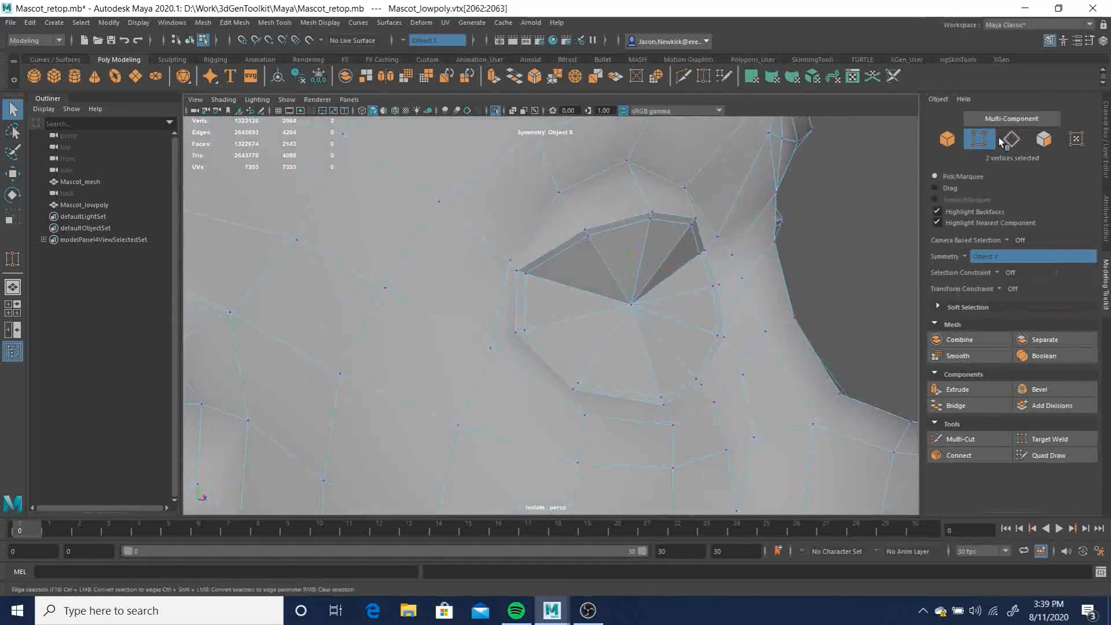
Move the two merged eye socket center vertices back into the head to give the sockets depth
{"action": "left_click_drag", "start_coordinate": [756, 318], "coordinate": [536, 276], "text": "alt"}
{"action": "key", "text": "w"}
{"action": "left_click_drag", "start_coordinate": [791, 296], "coordinate": [638, 293], "text": "alt"}
{"action": "right_click_drag", "start_coordinate": [638, 293], "coordinate": [399, 277], "text": "alt"}
{"action": "left_click_drag", "start_coordinate": [399, 278], "coordinate": [543, 235], "text": "alt"}
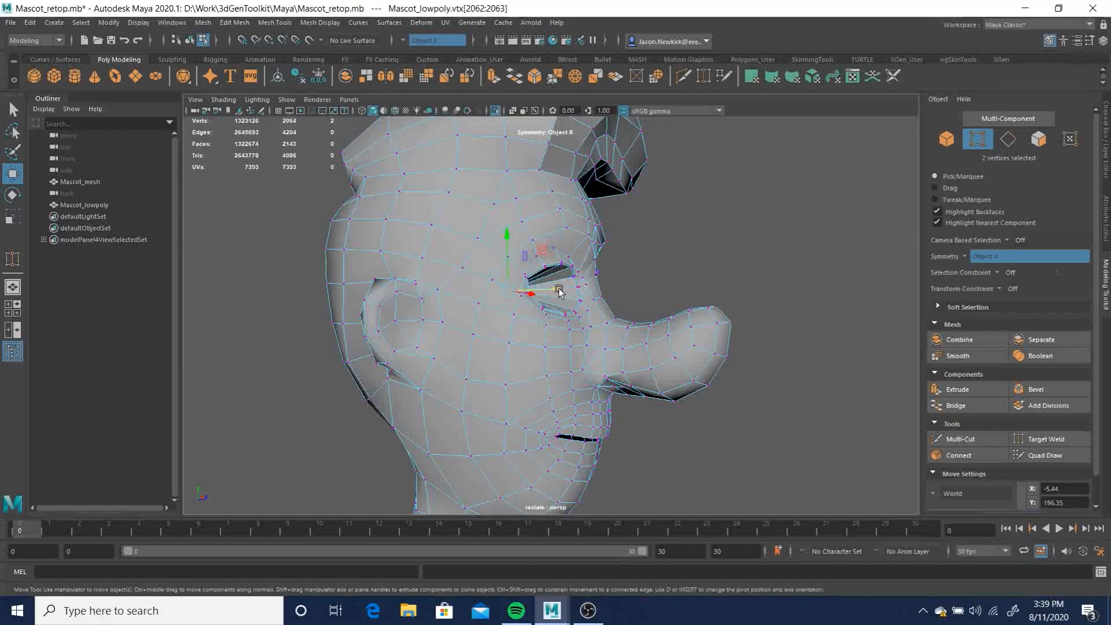
{"action": "left_click_drag", "start_coordinate": [588, 288], "coordinate": [539, 299], "text": "alt"}
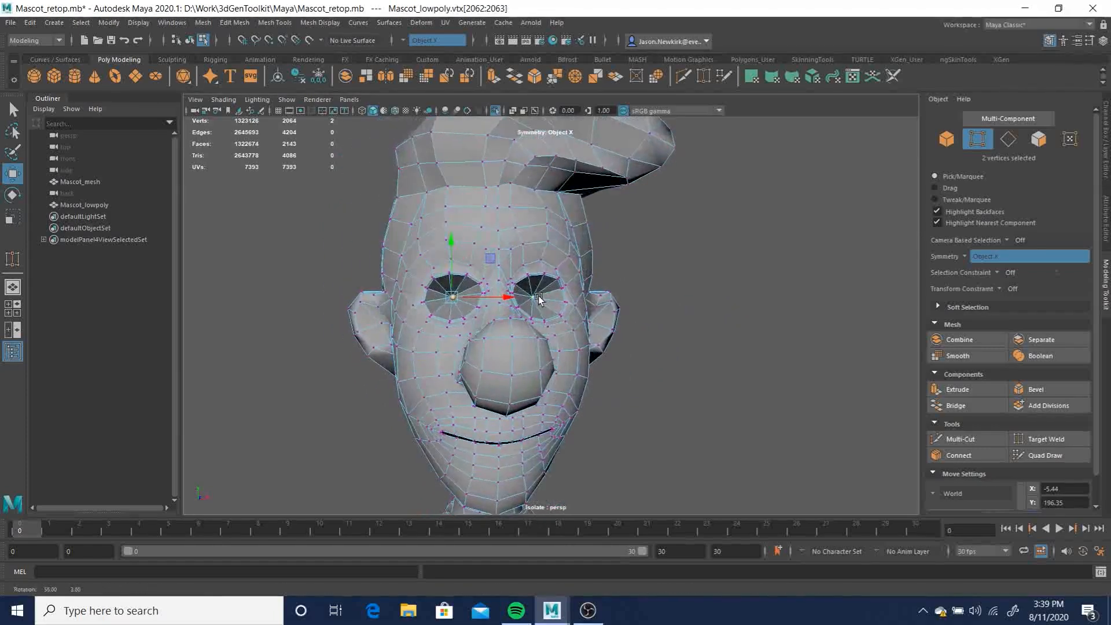
Shift the socket center vertices symmetrically toward the nose to about X -4.93, check both sockets, and clear the selection
{"action": "scroll", "coordinate": [579, 299], "scroll_direction": "up", "scroll_amount": 8}
{"action": "left_click_drag", "start_coordinate": [676, 264], "coordinate": [645, 268], "text": "alt"}
{"action": "left_click_drag", "start_coordinate": [522, 246], "coordinate": [531, 247]}
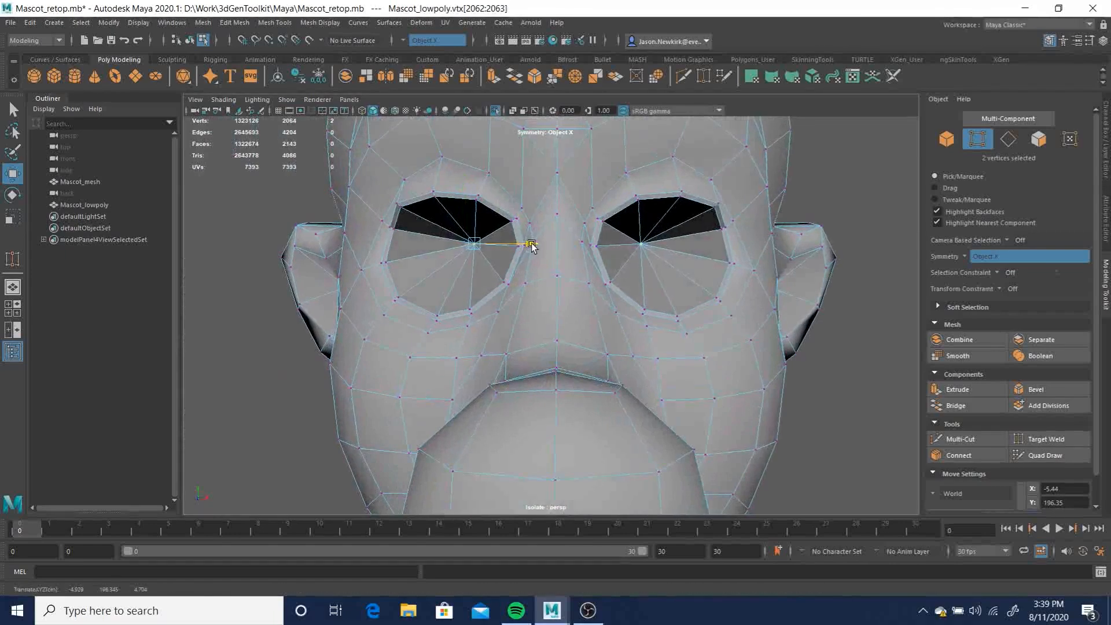
{"action": "left_click_drag", "start_coordinate": [624, 271], "coordinate": [660, 302], "text": "alt"}
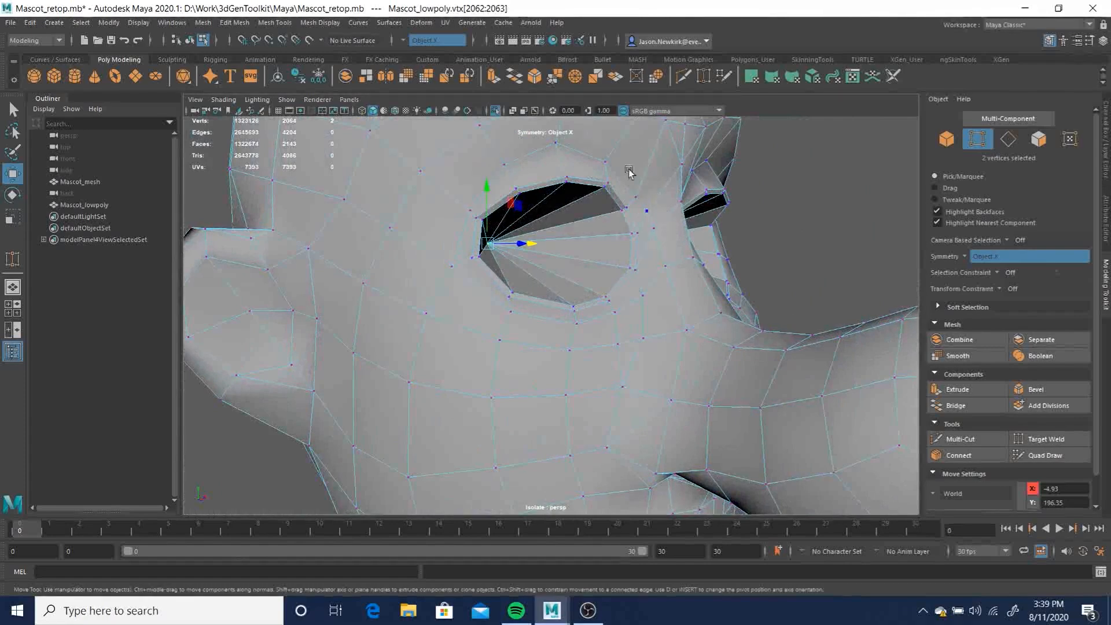
{"action": "left_click_drag", "start_coordinate": [509, 311], "coordinate": [561, 268], "text": "alt"}
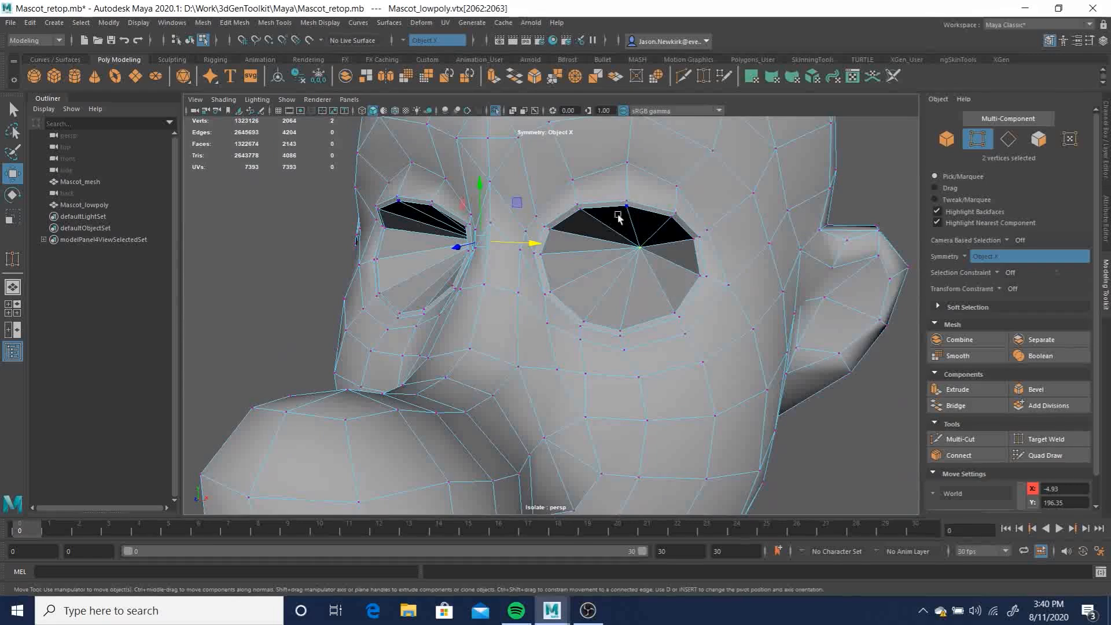
{"action": "left_click_drag", "start_coordinate": [713, 290], "coordinate": [621, 285], "text": "alt"}
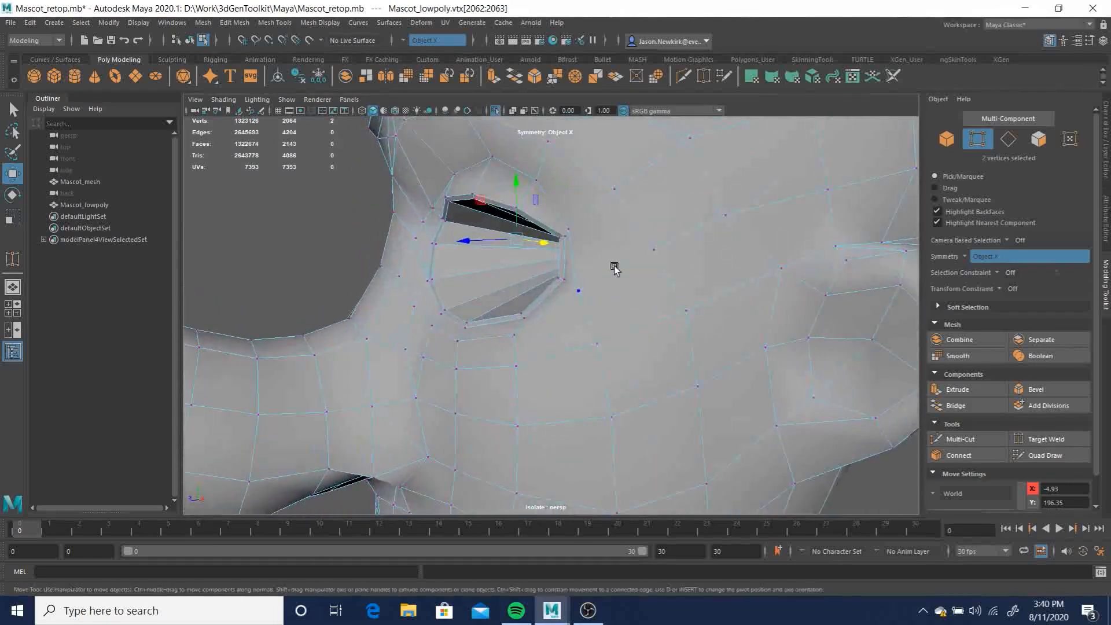
{"action": "left_click_drag", "start_coordinate": [545, 239], "coordinate": [645, 232], "text": "alt"}
{"action": "scroll", "coordinate": [529, 245], "scroll_direction": "down", "scroll_amount": 10}
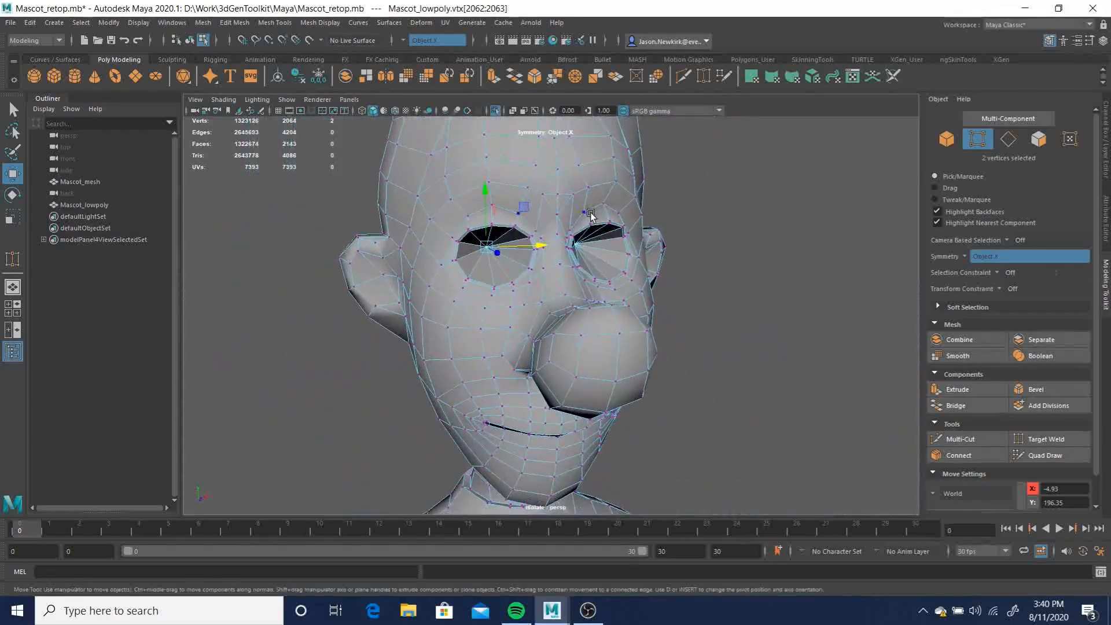
{"action": "left_click", "coordinate": [695, 265]}
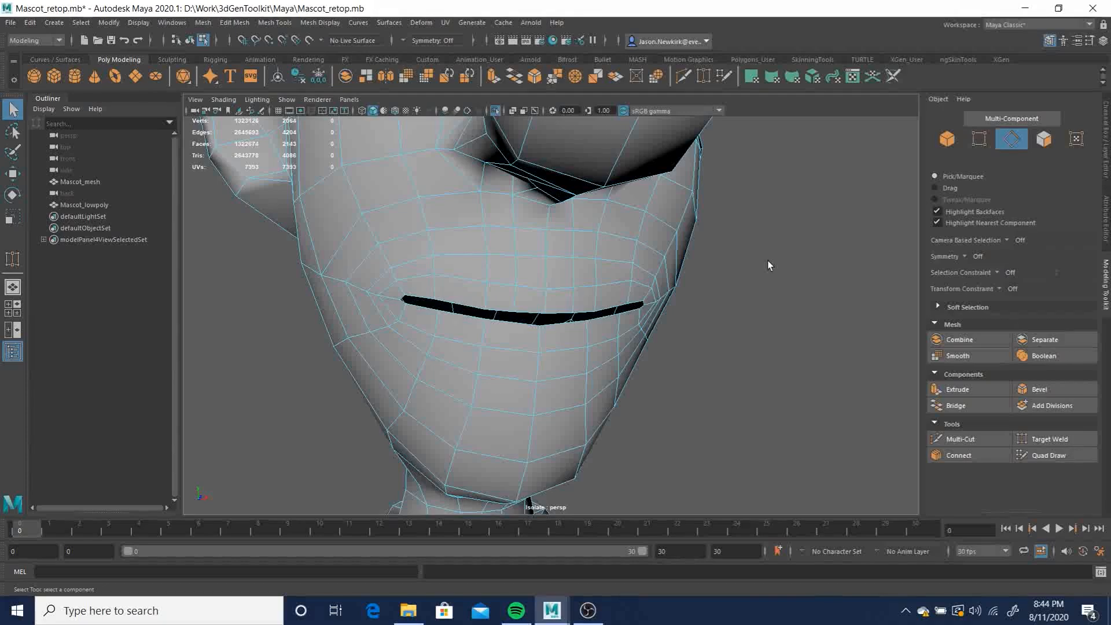
Select the 10 border edges along the upper lip of the mouth opening, from corner to corner
{"action": "mouse_move", "coordinate": [669, 370]}
{"action": "left_mouse_down", "text": "alt"}
{"action": "mouse_move", "coordinate": [696, 370]}
{"action": "mouse_move", "coordinate": [652, 364]}
{"action": "left_mouse_up", "text": "alt"}
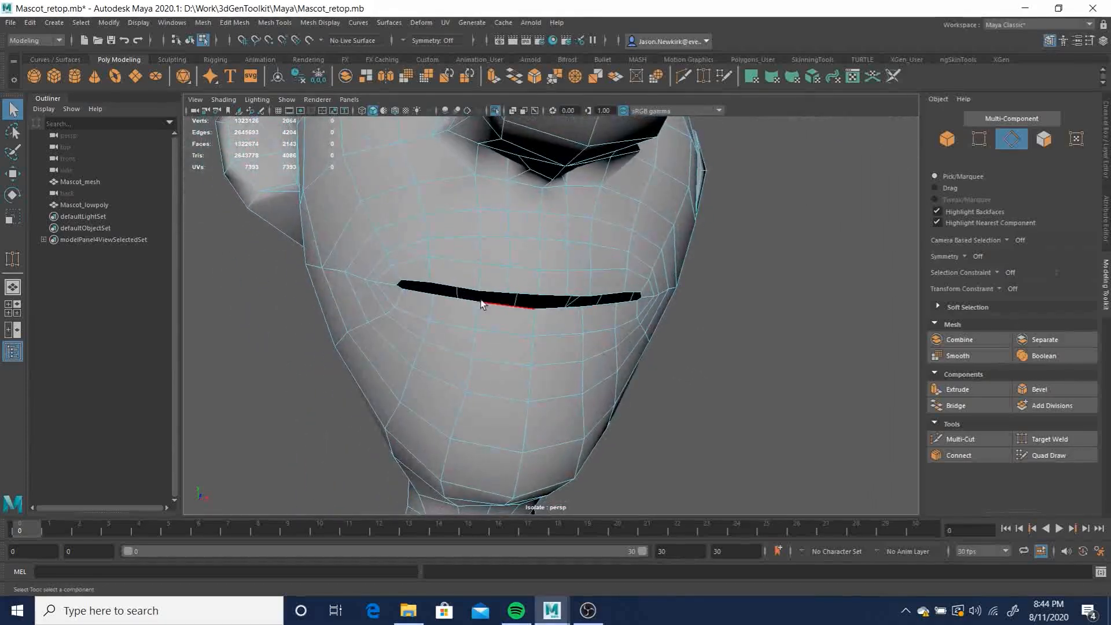
{"action": "right_click_drag", "start_coordinate": [567, 309], "coordinate": [666, 341], "text": "alt"}
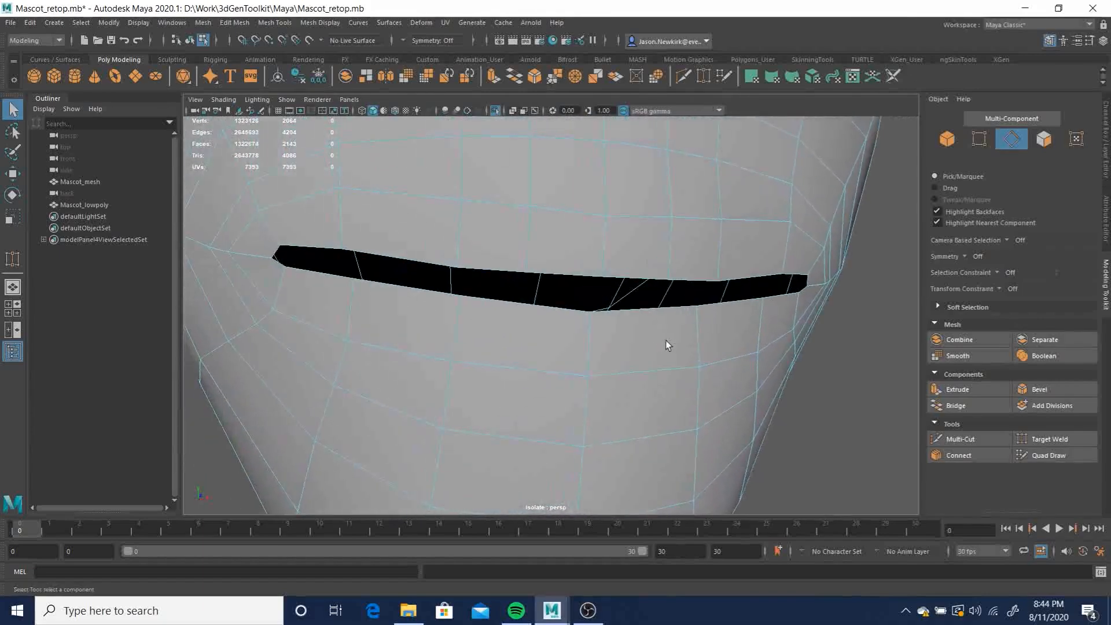
{"action": "left_click", "coordinate": [276, 256]}
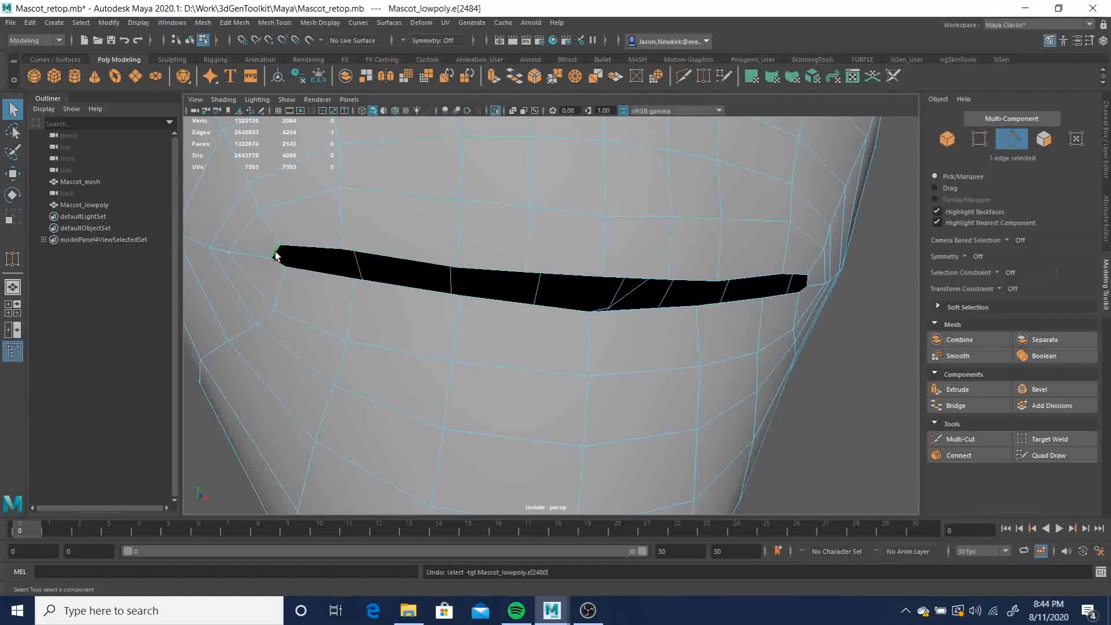
{"action": "left_click_drag", "start_coordinate": [556, 300], "coordinate": [496, 290], "text": "alt"}
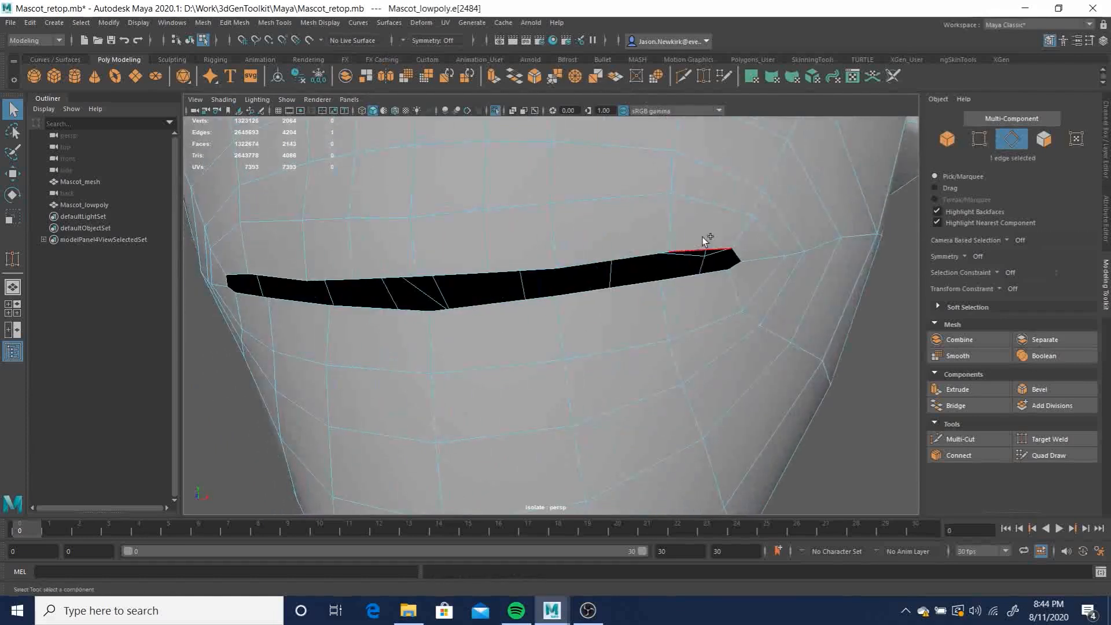
{"action": "left_click_drag", "start_coordinate": [575, 299], "coordinate": [551, 302], "text": "alt"}
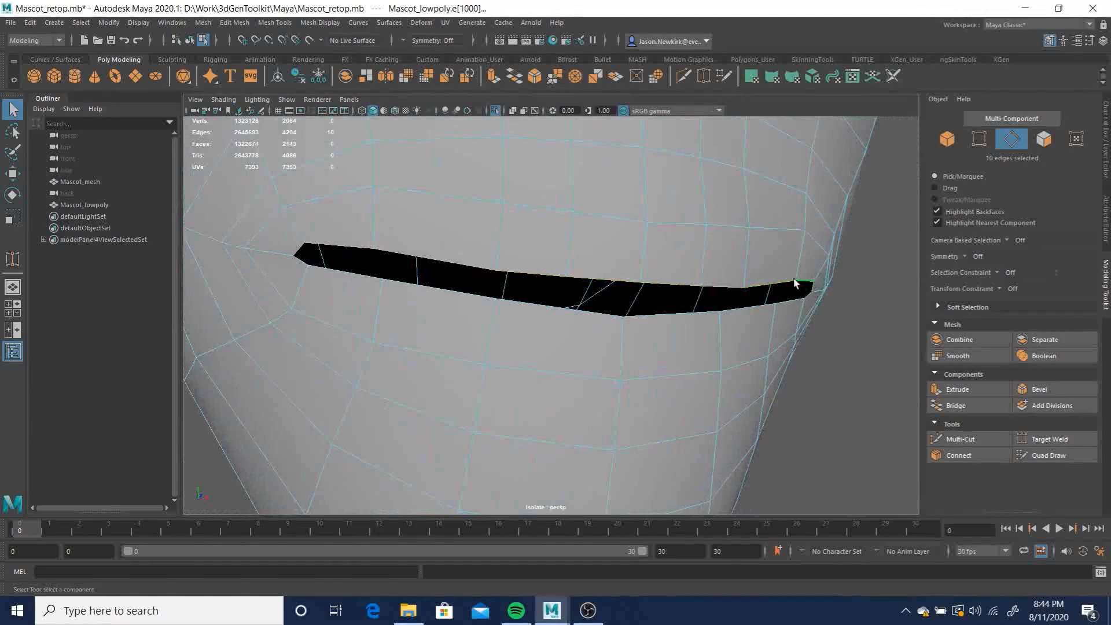
Extrude the upper lip edges back into the mouth and raise them to about Y 182.60
{"action": "key", "text": "w"}
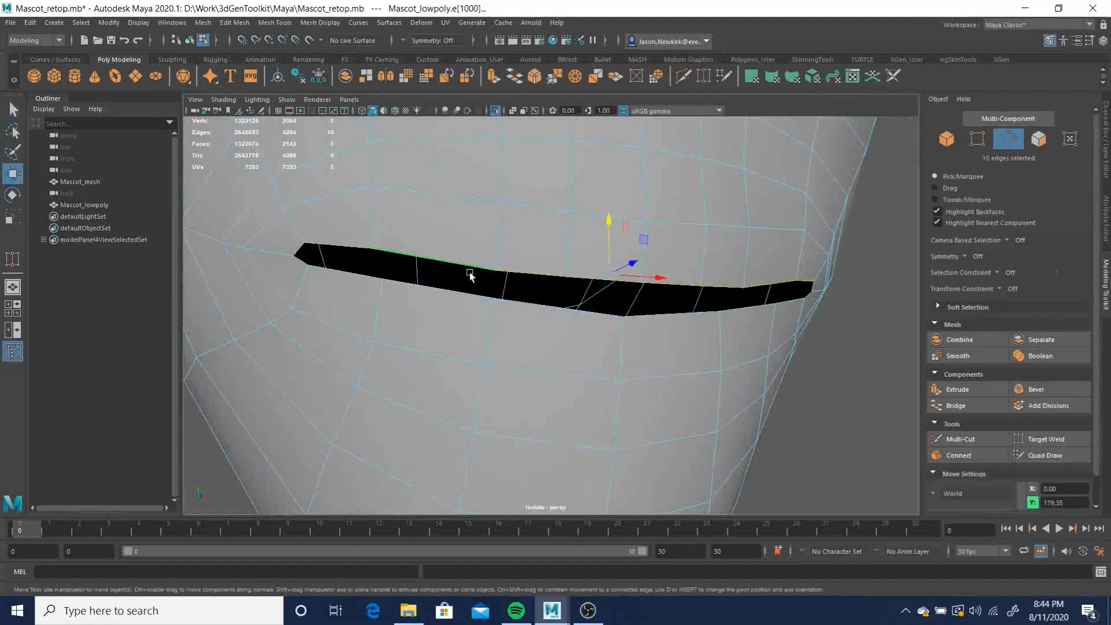
{"action": "left_click_drag", "start_coordinate": [542, 290], "coordinate": [548, 233], "text": "alt"}
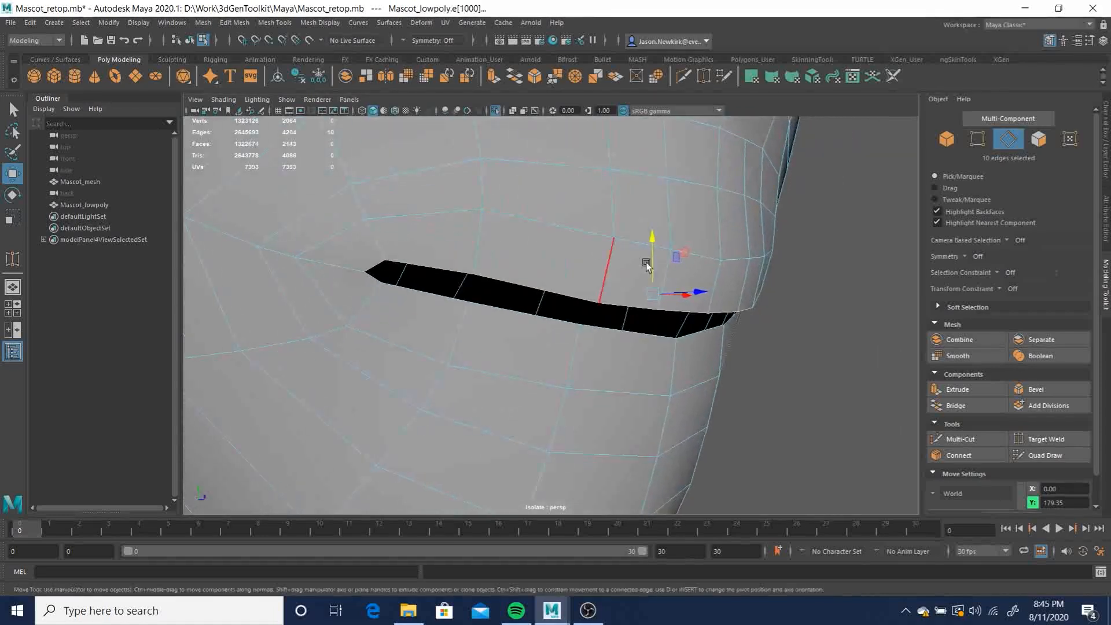
{"action": "left_click_drag", "start_coordinate": [663, 272], "coordinate": [679, 313], "text": "alt"}
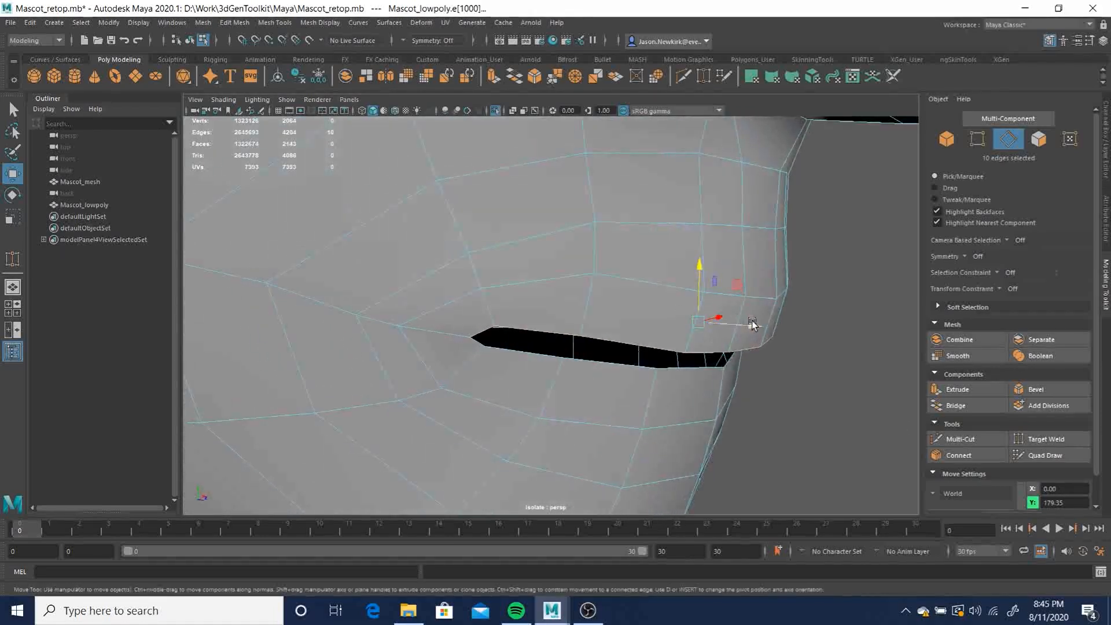
{"action": "left_click_drag", "start_coordinate": [754, 328], "coordinate": [633, 302], "text": "shift"}
{"action": "left_click_drag", "start_coordinate": [633, 302], "coordinate": [602, 300], "text": "alt"}
{"action": "left_click_drag", "start_coordinate": [619, 302], "coordinate": [620, 140], "text": "alt"}
{"action": "left_click_drag", "start_coordinate": [630, 223], "coordinate": [676, 273], "text": "alt"}
In wireframe display, reselect the extruded upper inner-mouth edge row, scale it, and reposition it at about Y 183.16
{"action": "key", "text": "4"}
{"action": "left_click_drag", "start_coordinate": [743, 305], "coordinate": [608, 324], "text": "alt"}
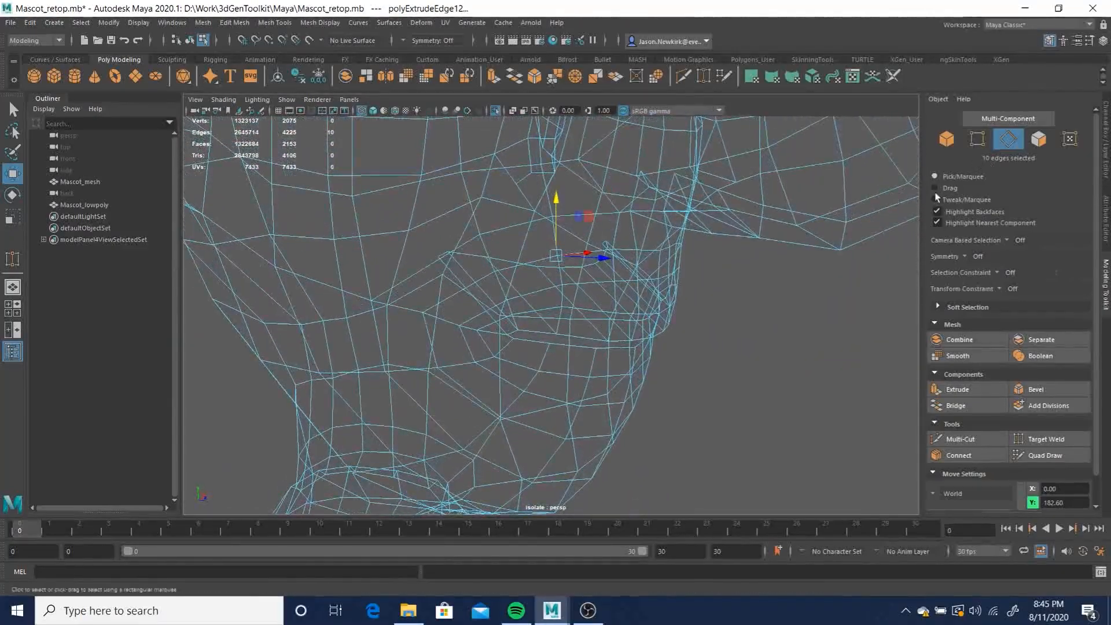
{"action": "key", "text": "r"}
{"action": "left_click_drag", "start_coordinate": [638, 248], "coordinate": [635, 276], "text": "alt"}
{"action": "right_click_drag", "start_coordinate": [634, 275], "coordinate": [679, 305], "text": "alt"}
{"action": "key", "text": "q"}
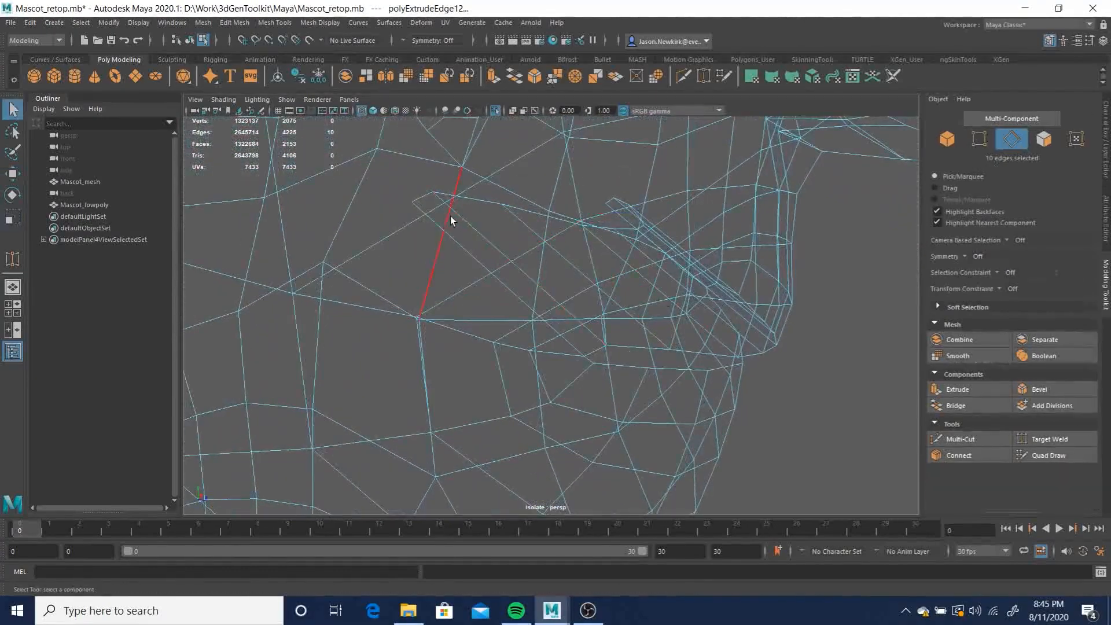
{"action": "left_click_drag", "start_coordinate": [627, 253], "coordinate": [773, 233], "text": "alt"}
{"action": "double_click", "coordinate": [667, 205]}
{"action": "key", "text": "r"}
{"action": "left_click_drag", "start_coordinate": [595, 241], "coordinate": [618, 254], "text": "alt"}
{"action": "key", "text": "w"}
{"action": "left_click_drag", "start_coordinate": [560, 197], "coordinate": [765, 265]}
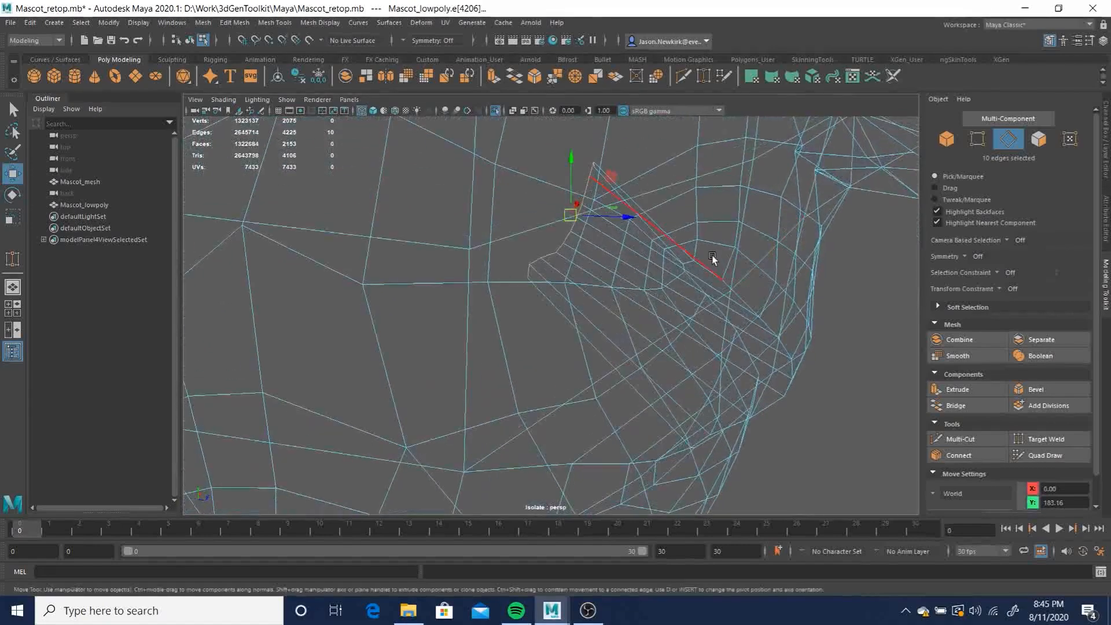
Extrude the upper inner-mouth edges again toward the throat, lower them to about Y 180.02, and straighten the new rear edge
{"action": "left_click_drag", "start_coordinate": [628, 219], "coordinate": [459, 217], "text": "shift"}
{"action": "left_click_drag", "start_coordinate": [436, 174], "coordinate": [388, 264]}
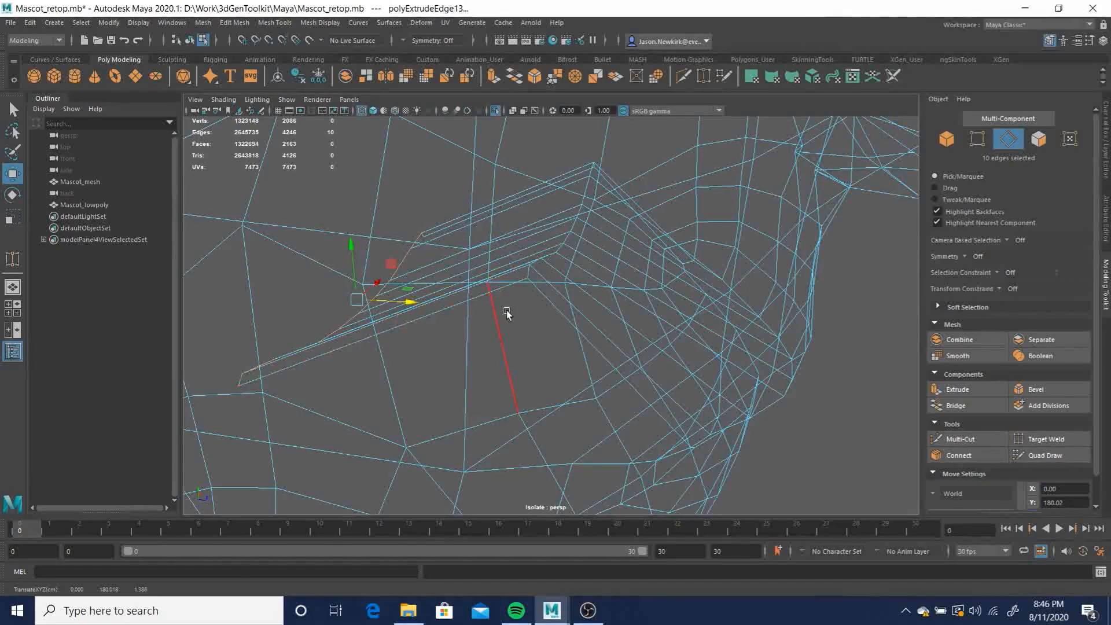
{"action": "left_click_drag", "start_coordinate": [539, 305], "coordinate": [508, 278], "text": "alt"}
{"action": "left_click_drag", "start_coordinate": [444, 232], "coordinate": [521, 272]}
{"action": "key", "text": "q"}
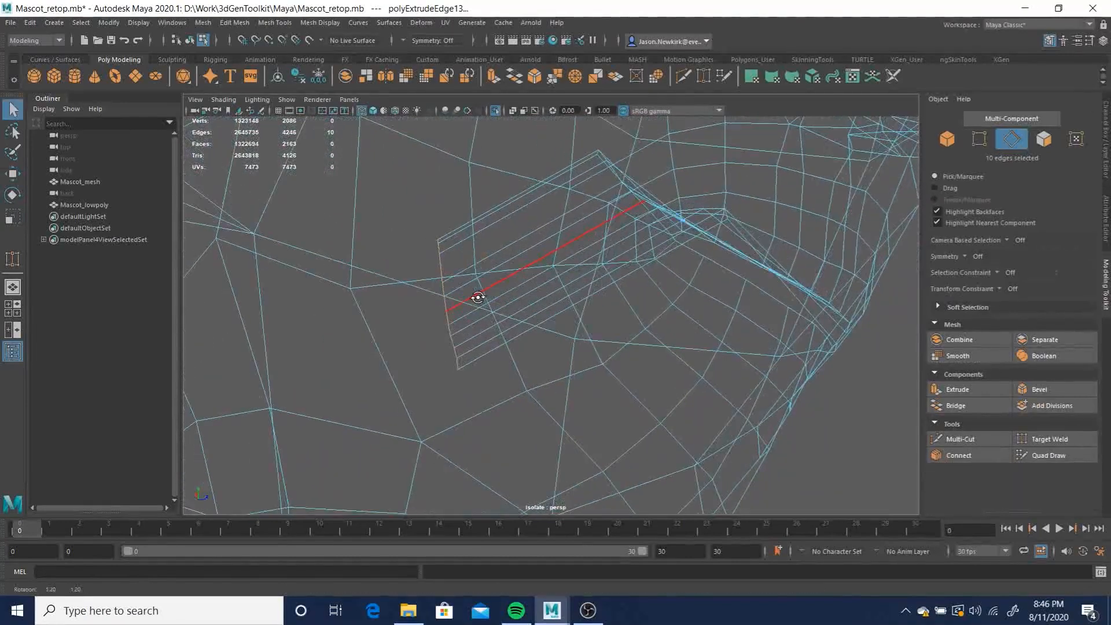
Pull the center vertex of the inner mouth's rear edge farther back toward the throat
{"action": "left_click", "coordinate": [979, 140]}
{"action": "left_click", "coordinate": [446, 311]}
{"action": "key", "text": "w"}
{"action": "left_click_drag", "start_coordinate": [492, 310], "coordinate": [454, 328]}
{"action": "key", "text": "q"}
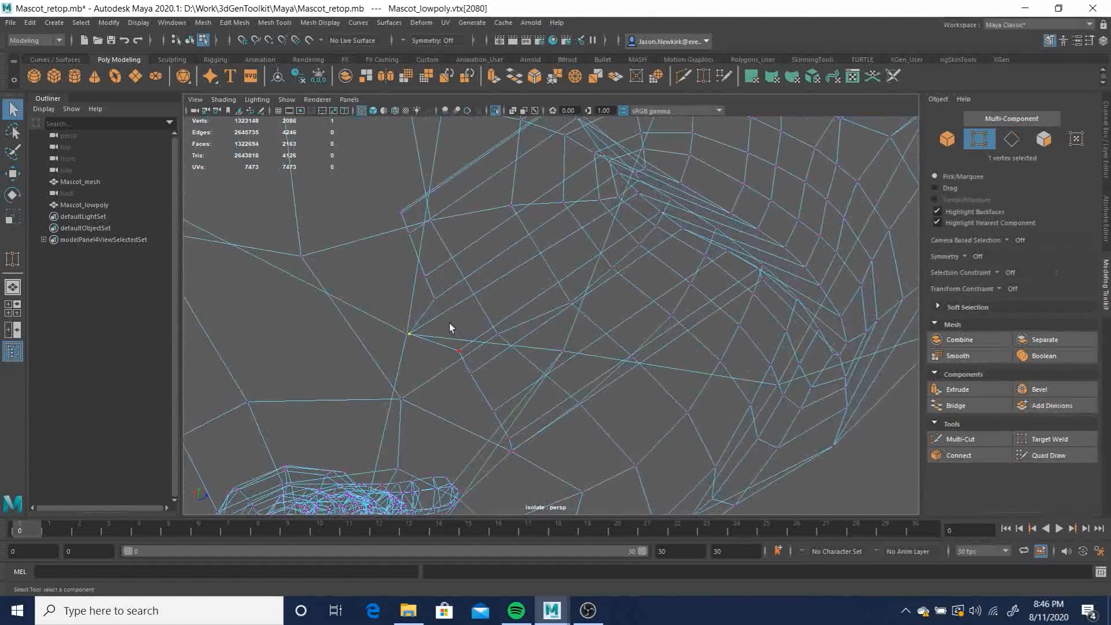
Turn on Object X symmetry and move the vertex pair beside the rear center vertex back toward the throat
{"action": "left_click_drag", "start_coordinate": [488, 175], "coordinate": [507, 168], "text": "alt"}
{"action": "left_click", "coordinate": [404, 38]}
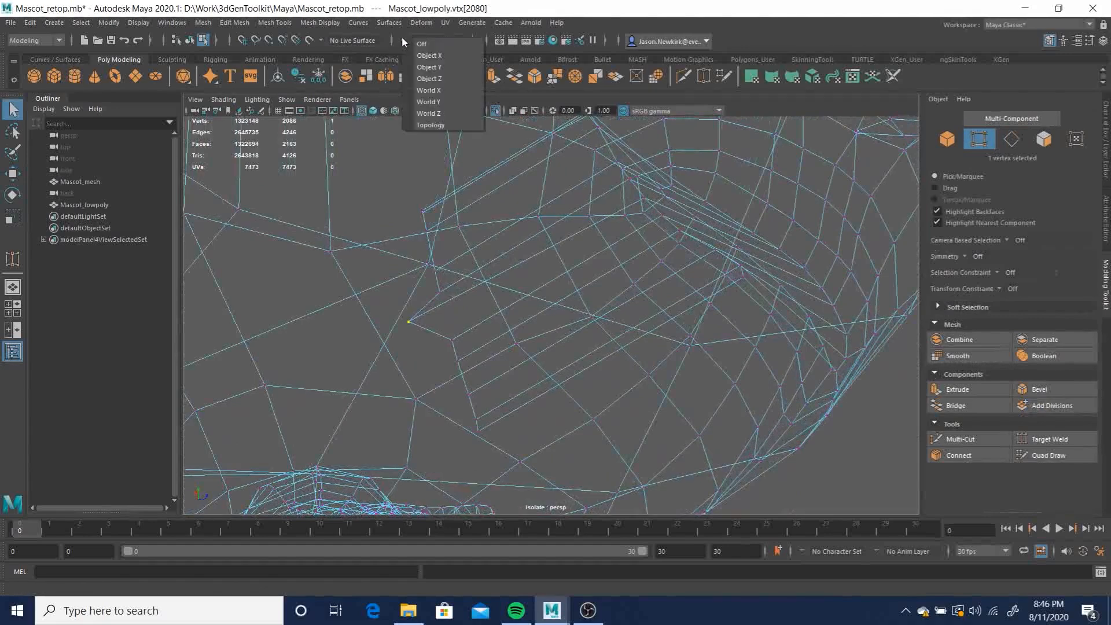
{"action": "left_click", "coordinate": [427, 56]}
{"action": "left_click", "coordinate": [441, 295]}
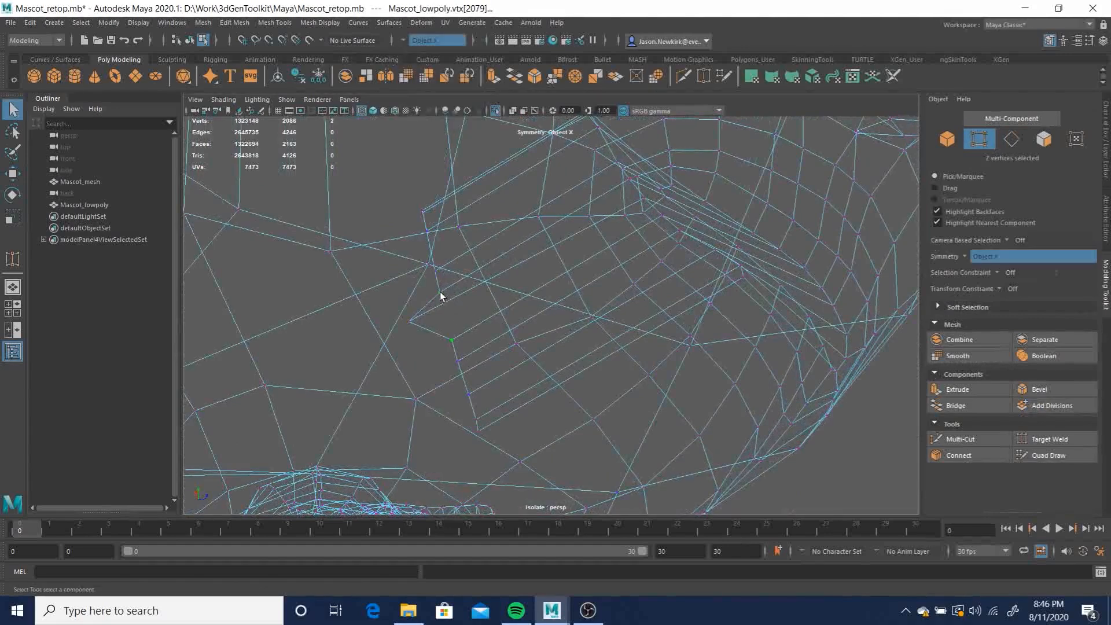
{"action": "key", "text": "w"}
{"action": "middle_click_drag", "start_coordinate": [496, 282], "coordinate": [461, 273]}
{"action": "key", "text": "q"}
Move the neighboring symmetric vertex pairs along the rear edge back to form a rounded arc, placing the last at about X 5.37
{"action": "left_click", "coordinate": [436, 269]}
{"action": "key", "text": "w"}
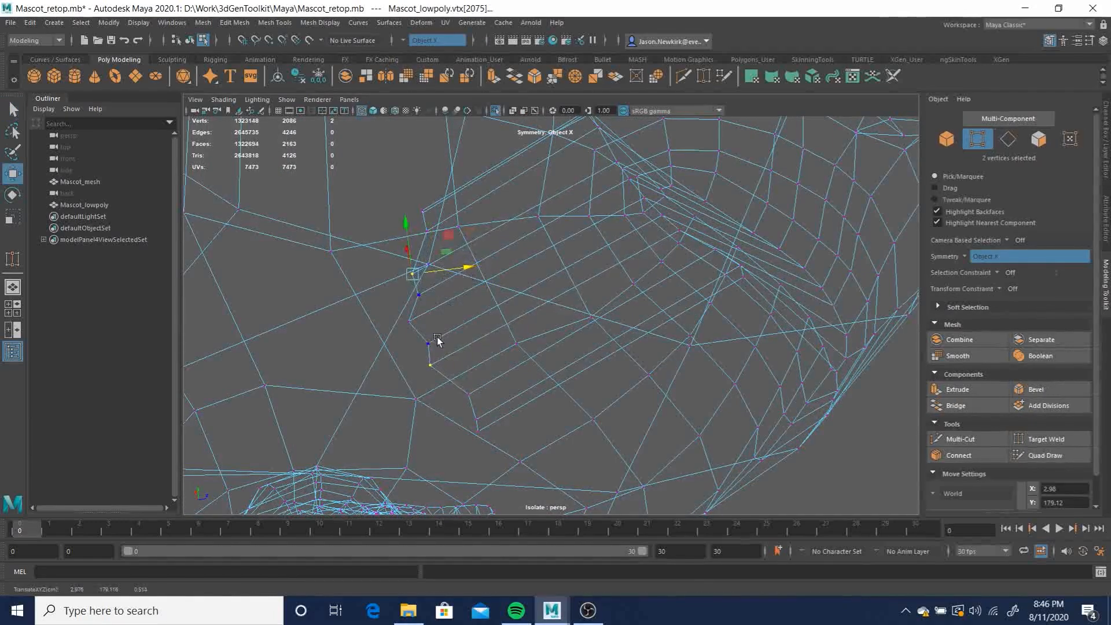
{"action": "left_click", "coordinate": [429, 343]}
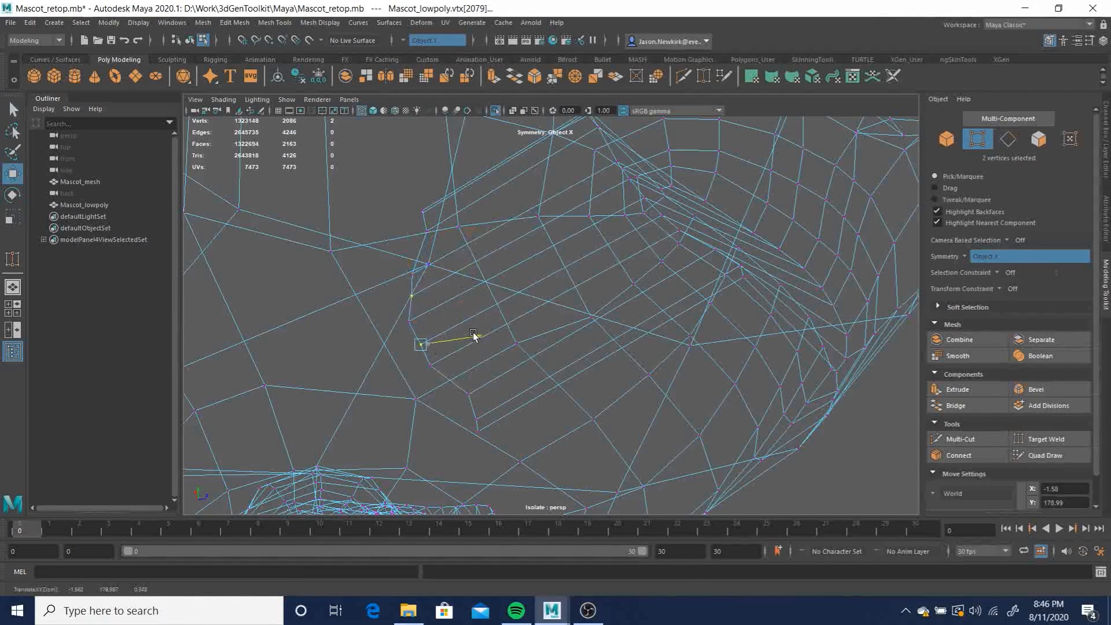
{"action": "left_click", "coordinate": [426, 232]}
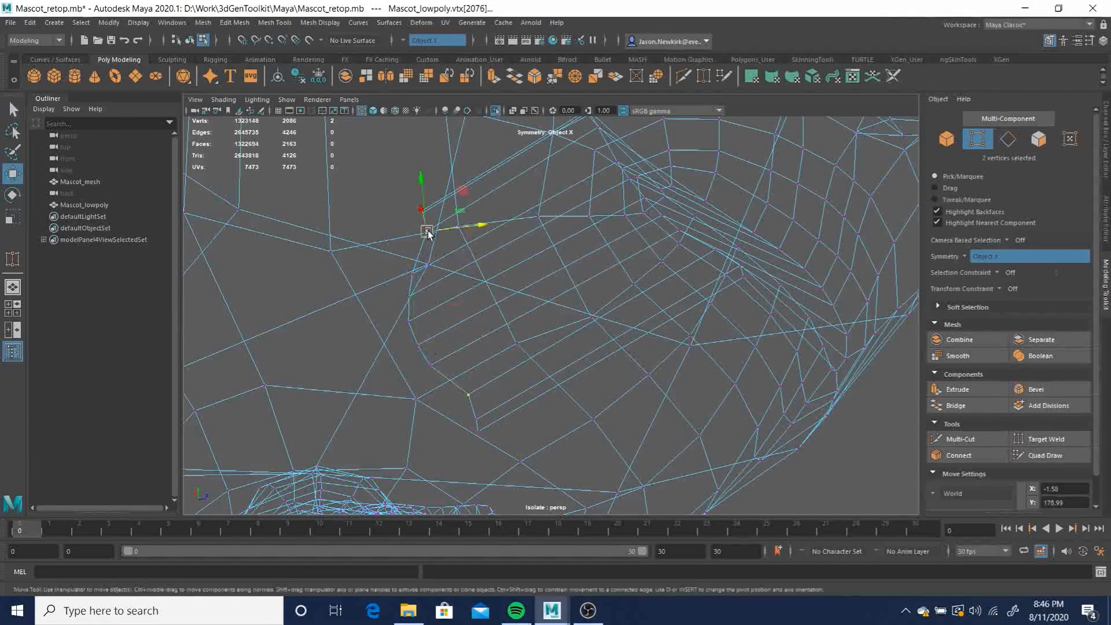
{"action": "left_click_drag", "start_coordinate": [477, 228], "coordinate": [466, 231]}
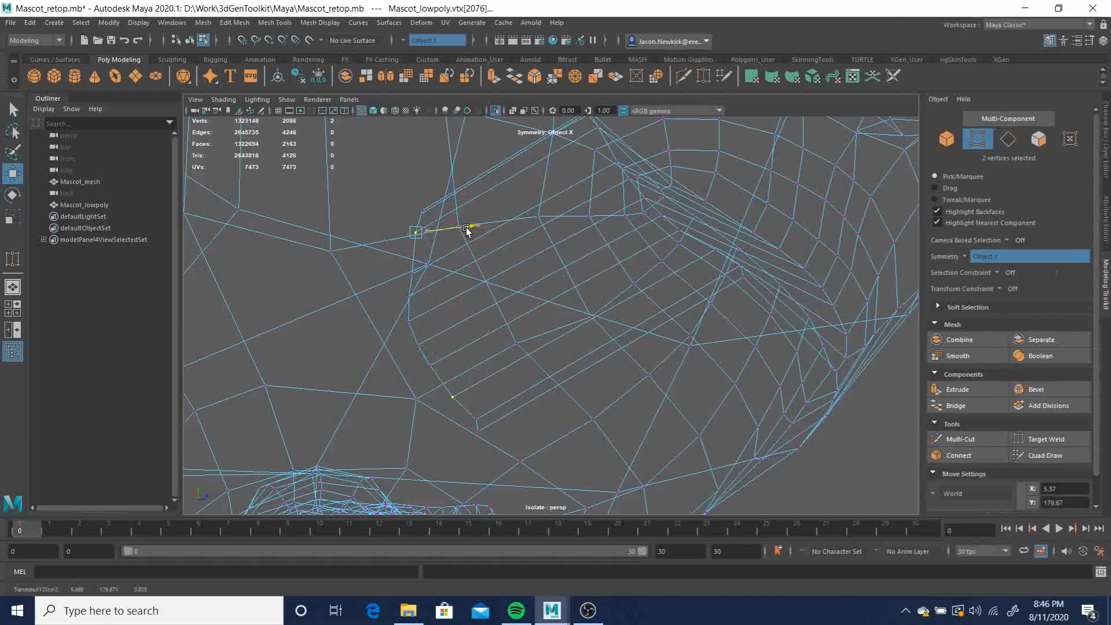
Reposition the outermost symmetric vertex pair of the rear edge at about X -7.03, Y 179.72 to complete the arc
{"action": "left_click_drag", "start_coordinate": [528, 354], "coordinate": [628, 359], "text": "alt"}
{"action": "left_click", "coordinate": [746, 361]}
{"action": "left_click_drag", "start_coordinate": [742, 340], "coordinate": [611, 429]}
{"action": "key", "text": "q"}
{"action": "left_click", "coordinate": [575, 440]}
{"action": "left_click_drag", "start_coordinate": [489, 398], "coordinate": [453, 359], "text": "alt"}
{"action": "key", "text": "w"}
{"action": "left_click_drag", "start_coordinate": [501, 394], "coordinate": [567, 340]}
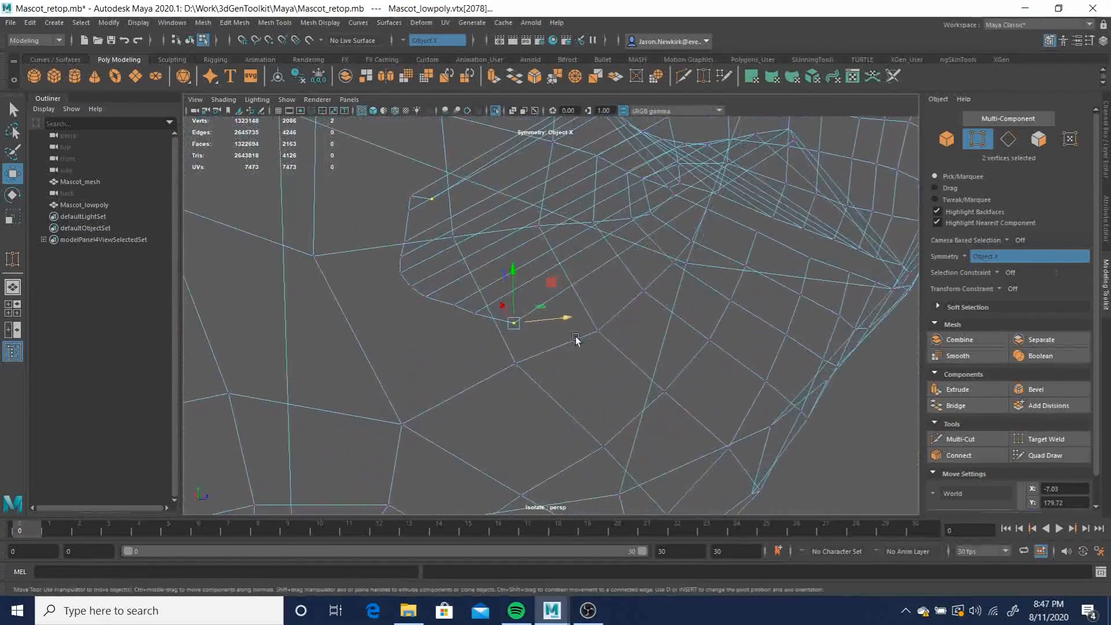
Turn off symmetry and target-weld the outermost rear vertex with its neighbor on both sides of the inner mouth
{"action": "left_click", "coordinate": [1062, 438]}
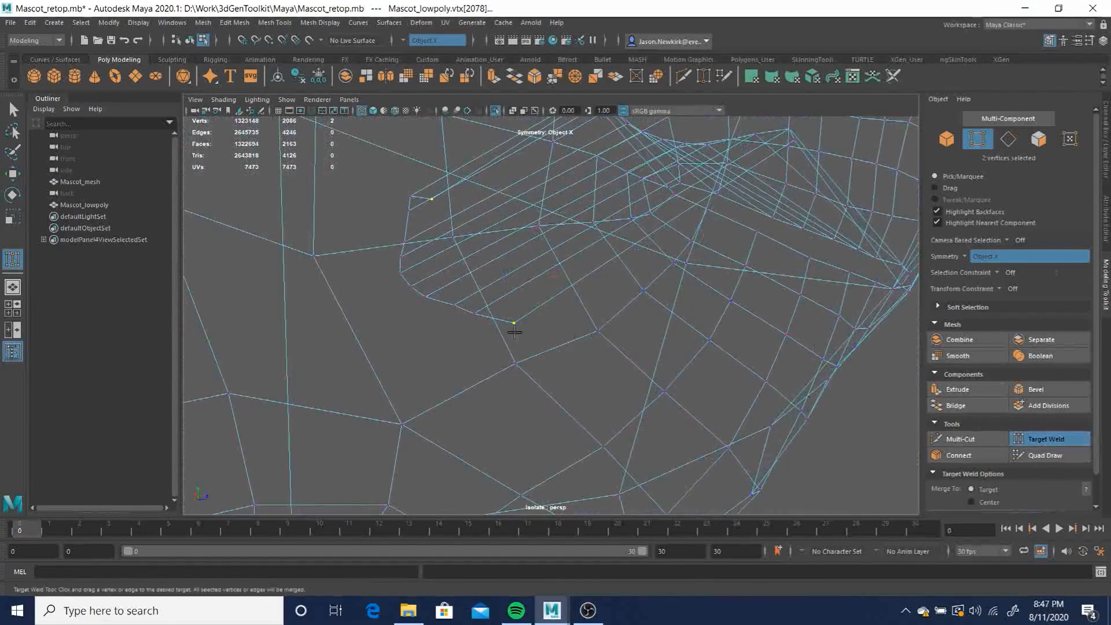
{"action": "key", "text": "q"}
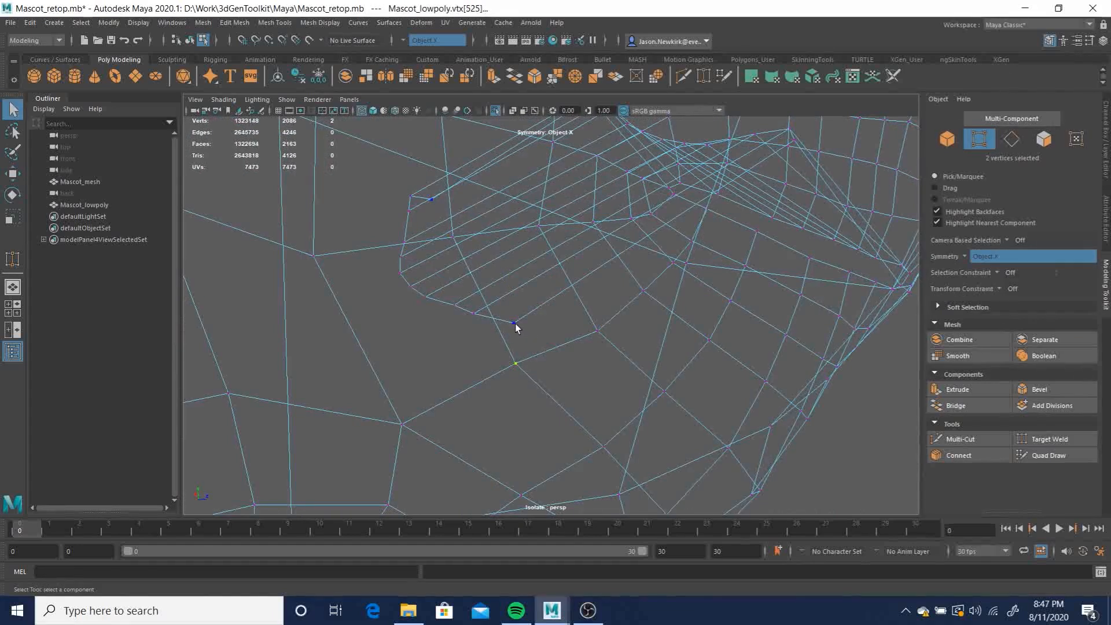
{"action": "left_click", "coordinate": [400, 37]}
{"action": "left_click", "coordinate": [428, 42]}
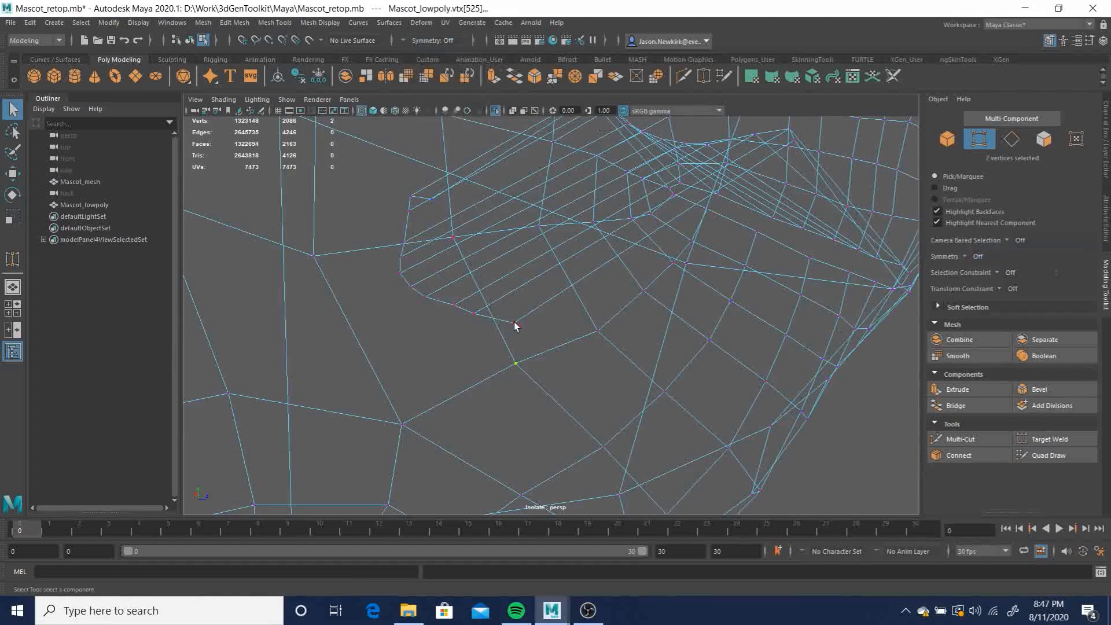
{"action": "left_click", "coordinate": [1044, 439]}
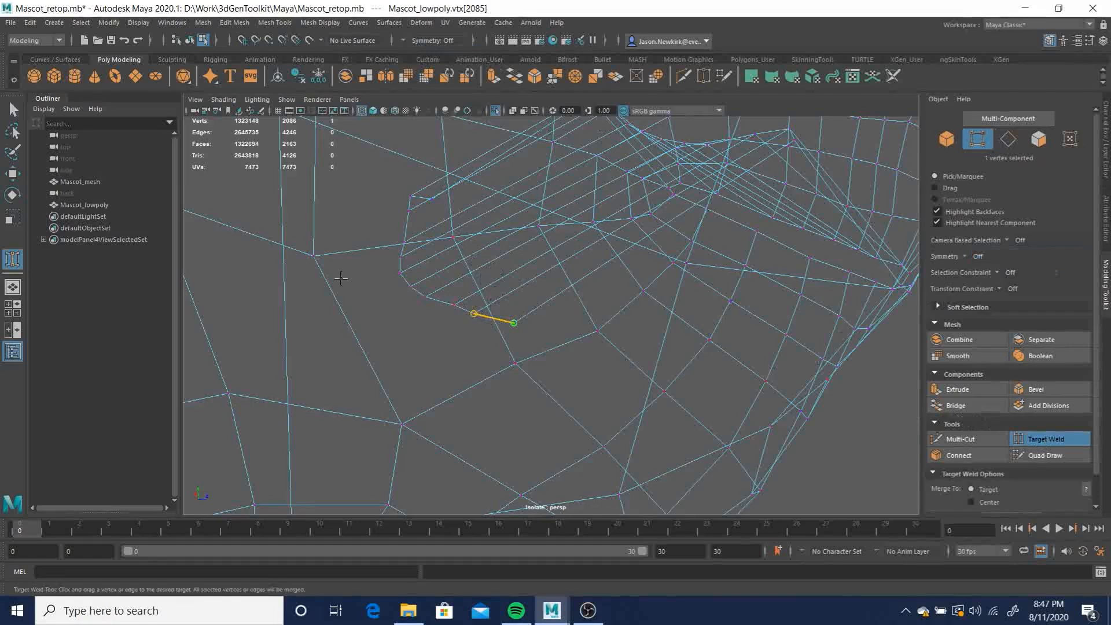
{"action": "mouse_move", "coordinate": [522, 300]}
{"action": "left_mouse_down"}
{"action": "mouse_move", "coordinate": [502, 323]}
{"action": "mouse_move", "coordinate": [645, 330]}
{"action": "mouse_move", "coordinate": [422, 345]}
{"action": "mouse_move", "coordinate": [509, 305]}
{"action": "mouse_move", "coordinate": [540, 313]}
{"action": "left_mouse_up"}
{"action": "left_click_drag", "start_coordinate": [589, 343], "coordinate": [628, 340]}
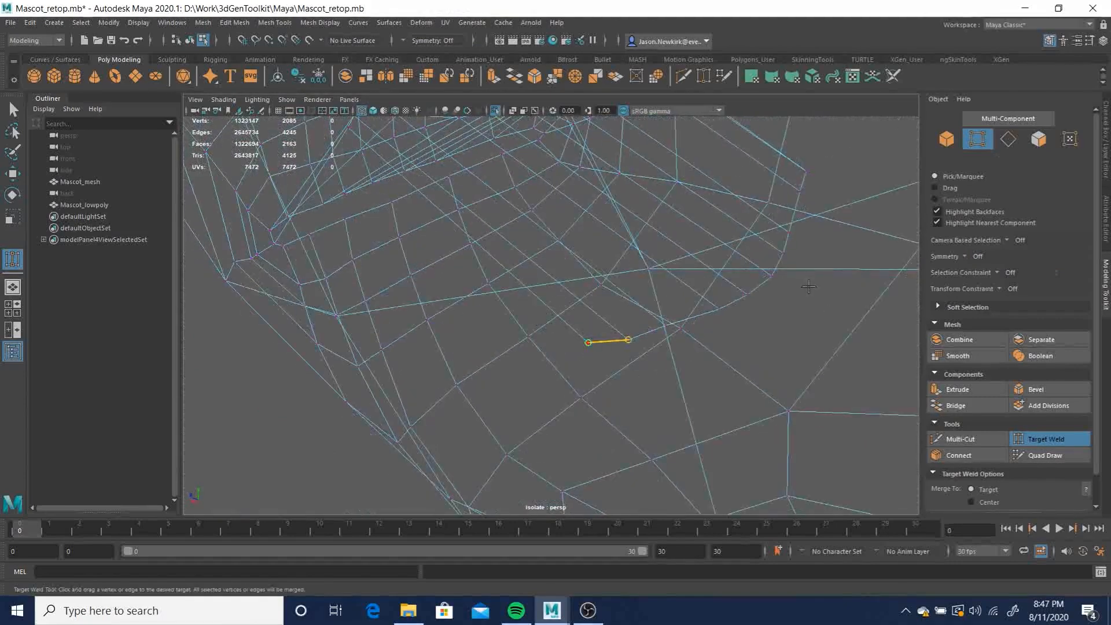
Select the 8 border edges along the lower lip of the mouth opening
{"action": "left_click_drag", "start_coordinate": [787, 271], "coordinate": [524, 264]}
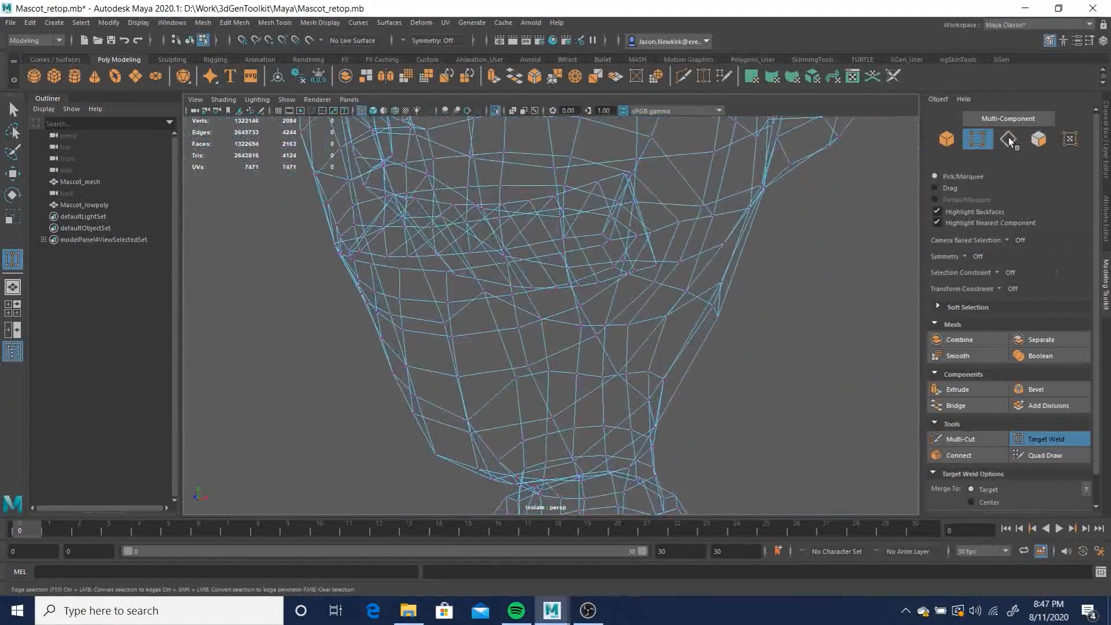
{"action": "left_click", "coordinate": [1007, 139]}
{"action": "mouse_move", "coordinate": [613, 318]}
{"action": "left_mouse_down", "text": "alt"}
{"action": "mouse_move", "coordinate": [590, 315]}
{"action": "mouse_move", "coordinate": [596, 272]}
{"action": "mouse_move", "coordinate": [596, 322]}
{"action": "mouse_move", "coordinate": [636, 306]}
{"action": "mouse_move", "coordinate": [642, 320]}
{"action": "mouse_move", "coordinate": [620, 313]}
{"action": "left_mouse_up", "text": "alt"}
{"action": "key", "text": "q"}
{"action": "left_click", "coordinate": [599, 269]}
{"action": "double_click", "coordinate": [407, 230]}
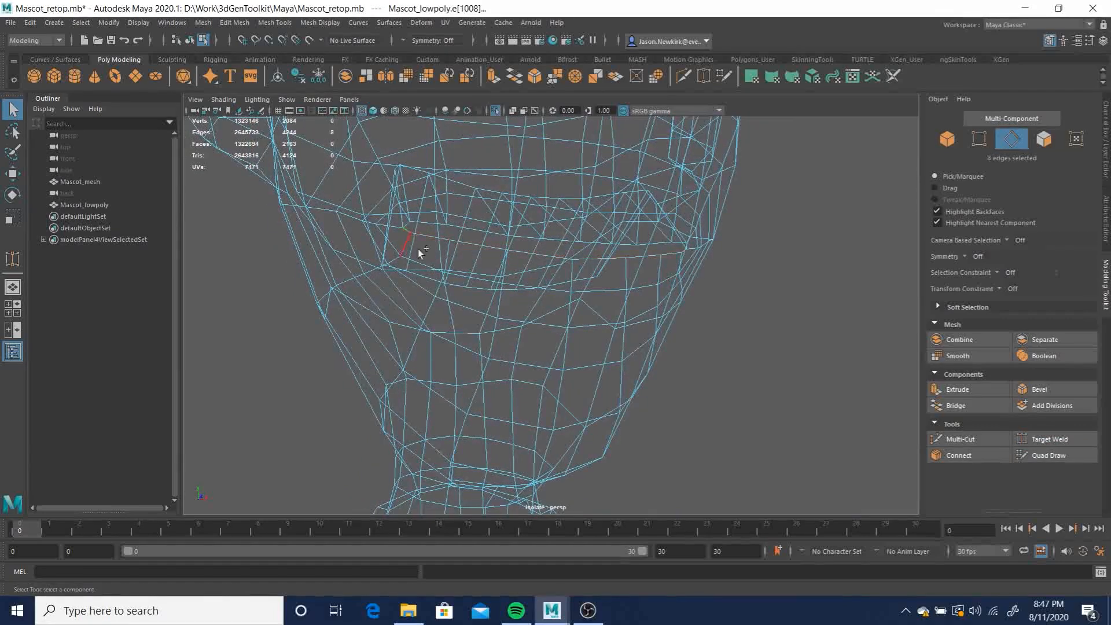
Extrude the selected lower lip edges straight back into the mouth
{"action": "key", "text": "4"}
{"action": "key", "text": "5"}
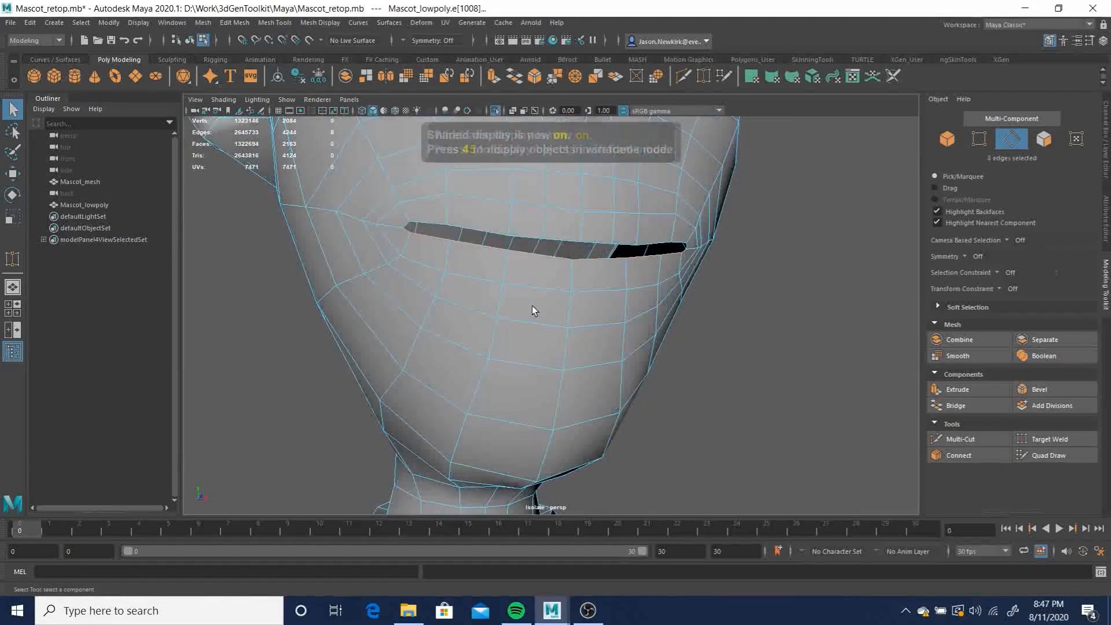
{"action": "mouse_move", "coordinate": [607, 300]}
{"action": "left_mouse_down", "text": "alt"}
{"action": "mouse_move", "coordinate": [517, 314]}
{"action": "mouse_move", "coordinate": [639, 305]}
{"action": "mouse_move", "coordinate": [622, 309]}
{"action": "mouse_move", "coordinate": [724, 318]}
{"action": "mouse_move", "coordinate": [757, 298]}
{"action": "left_mouse_up", "text": "alt"}
{"action": "key", "text": "w"}
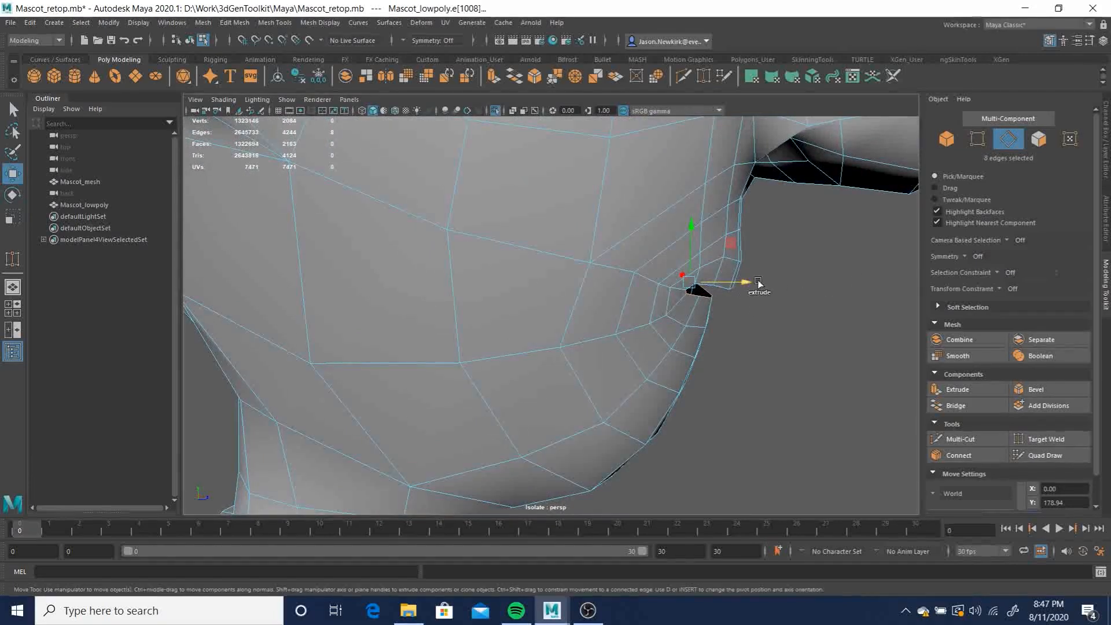
{"action": "left_click_drag", "start_coordinate": [750, 283], "coordinate": [736, 285], "text": "shift"}
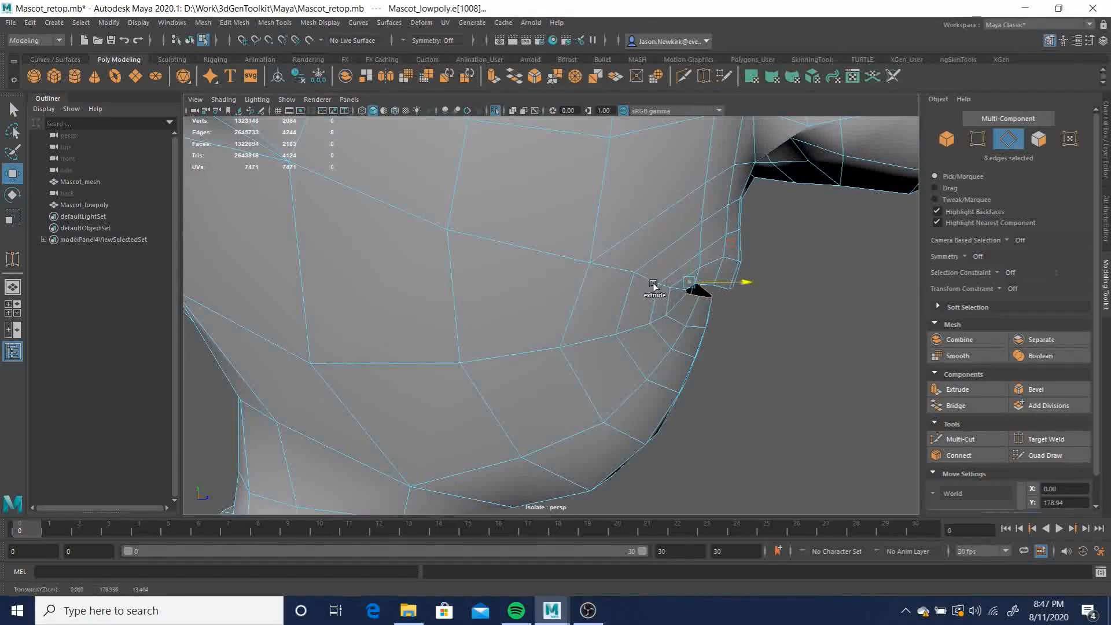
{"action": "left_click_drag", "start_coordinate": [653, 285], "coordinate": [649, 283], "text": "shift"}
Lower and scale the extruded lower lip row, and extrude it once more toward the throat to form the mouth floor
{"action": "key", "text": "4"}
{"action": "left_click_drag", "start_coordinate": [592, 225], "coordinate": [810, 312]}
{"action": "key", "text": "r"}
{"action": "left_click_drag", "start_coordinate": [561, 340], "coordinate": [476, 324]}
{"action": "key", "text": "w"}
{"action": "left_click_drag", "start_coordinate": [484, 335], "coordinate": [604, 333], "text": "alt"}
{"action": "left_click_drag", "start_coordinate": [523, 314], "coordinate": [578, 289]}
{"action": "right_click_drag", "start_coordinate": [573, 290], "coordinate": [484, 301], "text": "alt"}
{"action": "mouse_move", "coordinate": [483, 301]}
{"action": "left_mouse_down", "text": "alt"}
{"action": "mouse_move", "coordinate": [509, 302]}
{"action": "mouse_move", "coordinate": [467, 292]}
{"action": "mouse_move", "coordinate": [652, 289]}
{"action": "mouse_move", "coordinate": [563, 296]}
{"action": "mouse_move", "coordinate": [476, 328]}
{"action": "mouse_move", "coordinate": [467, 325]}
{"action": "mouse_move", "coordinate": [475, 302]}
{"action": "left_mouse_up", "text": "alt"}
{"action": "right_click_drag", "start_coordinate": [503, 294], "coordinate": [592, 331], "text": "alt"}
{"action": "left_click_drag", "start_coordinate": [475, 322], "coordinate": [631, 335], "text": "alt"}
Target-weld the matching upper and lower inner-mouth vertices near the mouth corners on both sides
{"action": "key", "text": "q"}
{"action": "left_click", "coordinate": [982, 144]}
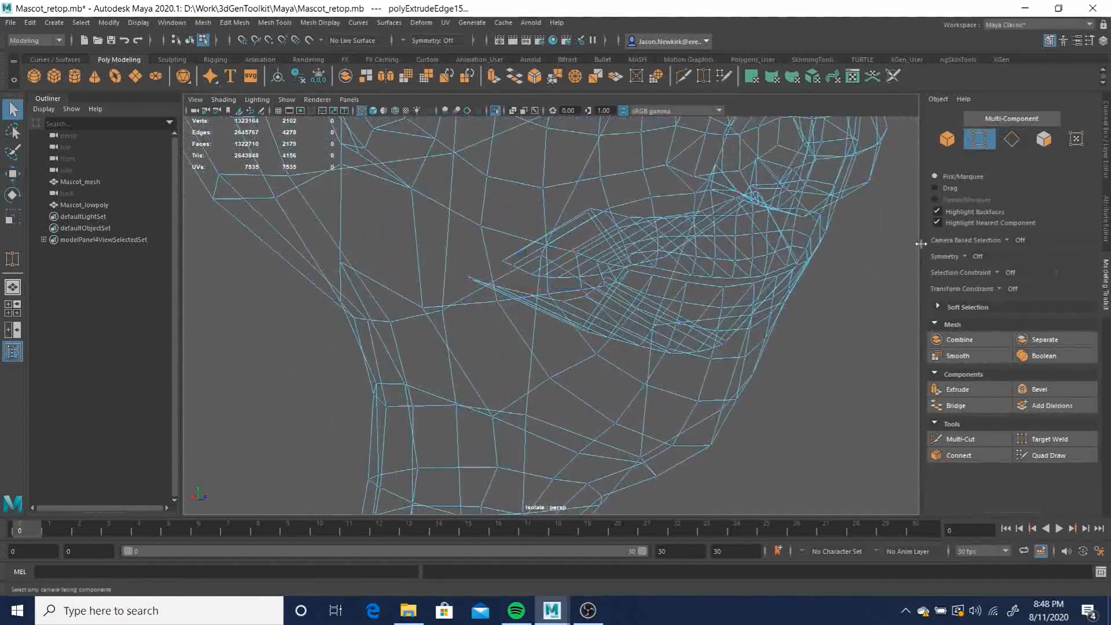
{"action": "left_click_drag", "start_coordinate": [691, 316], "coordinate": [713, 323], "text": "alt"}
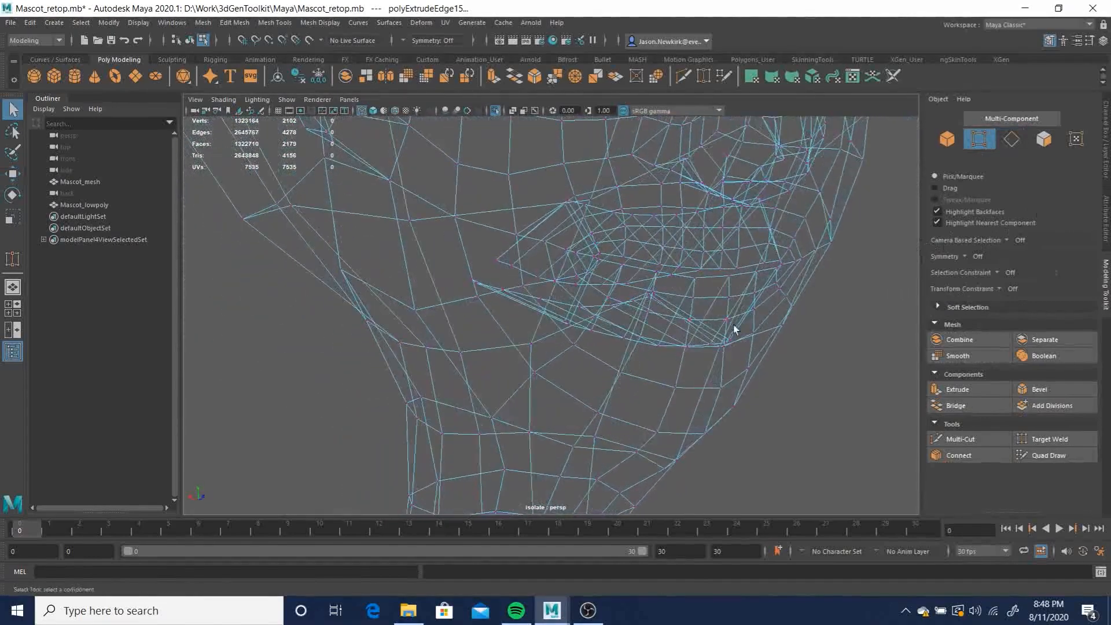
{"action": "left_click", "coordinate": [1030, 435]}
{"action": "left_click_drag", "start_coordinate": [640, 325], "coordinate": [623, 321], "text": "alt"}
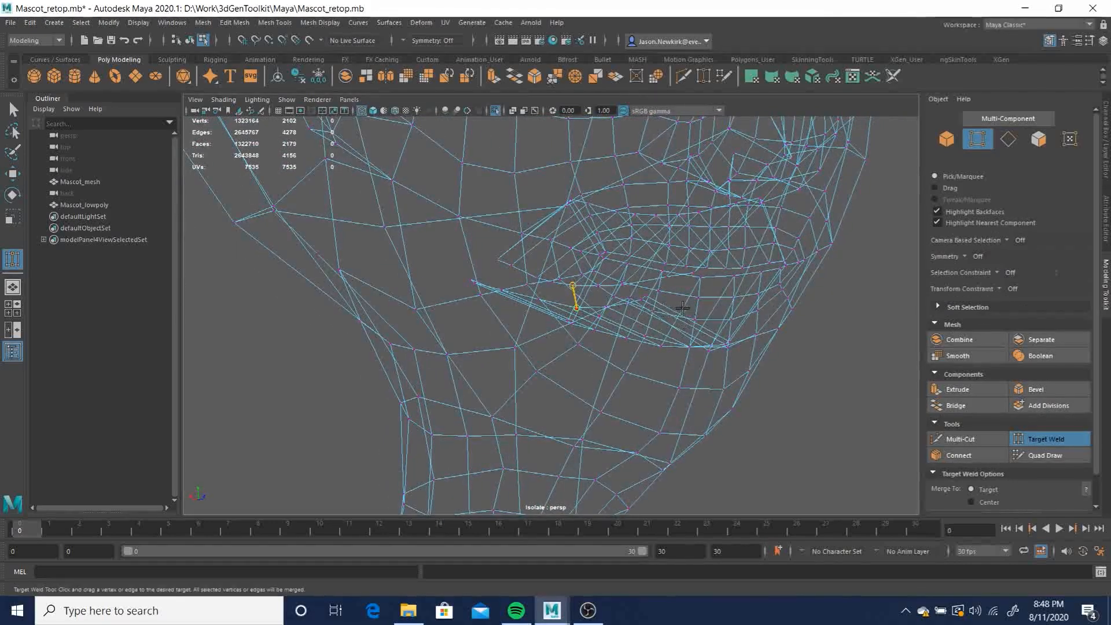
{"action": "mouse_move", "coordinate": [676, 314]}
{"action": "left_mouse_down", "text": "alt"}
{"action": "mouse_move", "coordinate": [713, 318]}
{"action": "mouse_move", "coordinate": [585, 310]}
{"action": "mouse_move", "coordinate": [683, 329]}
{"action": "left_mouse_up", "text": "alt"}
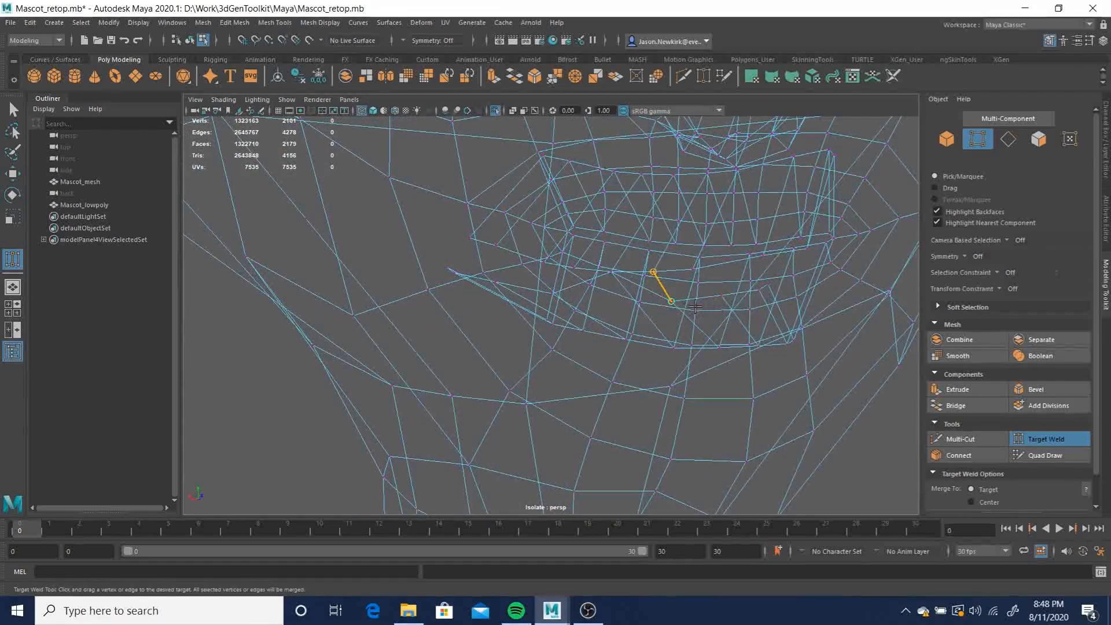
{"action": "left_click_drag", "start_coordinate": [687, 311], "coordinate": [746, 298], "text": "alt"}
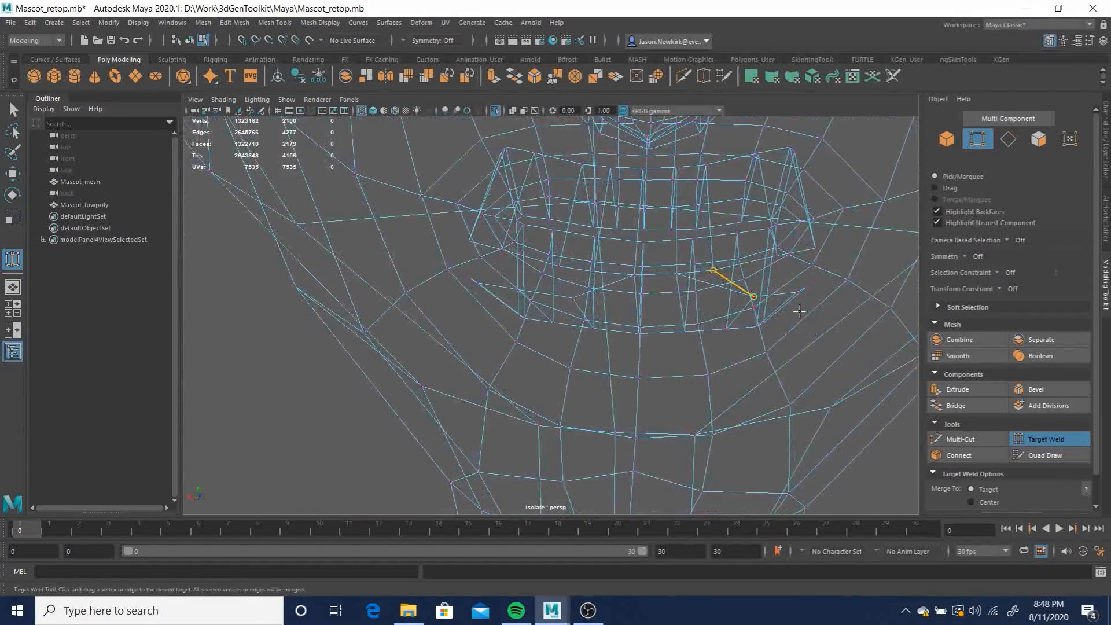
{"action": "left_click_drag", "start_coordinate": [827, 301], "coordinate": [764, 311], "text": "alt"}
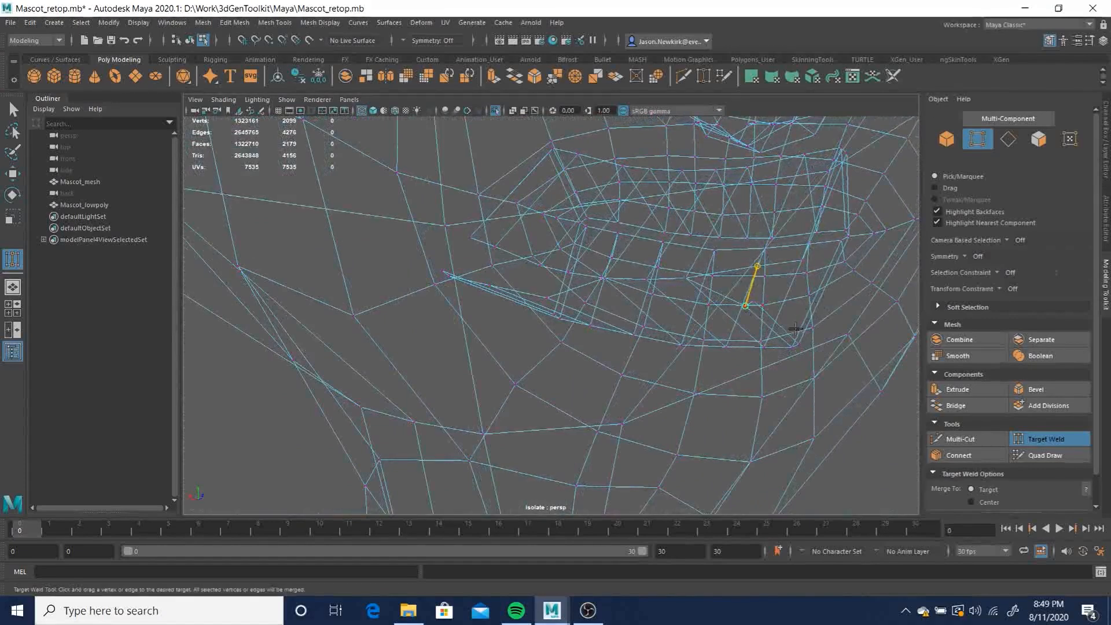
Target-weld the remaining open vertices along the rear edges to join the mouth's roof and floor
{"action": "left_click_drag", "start_coordinate": [809, 310], "coordinate": [712, 322], "text": "alt"}
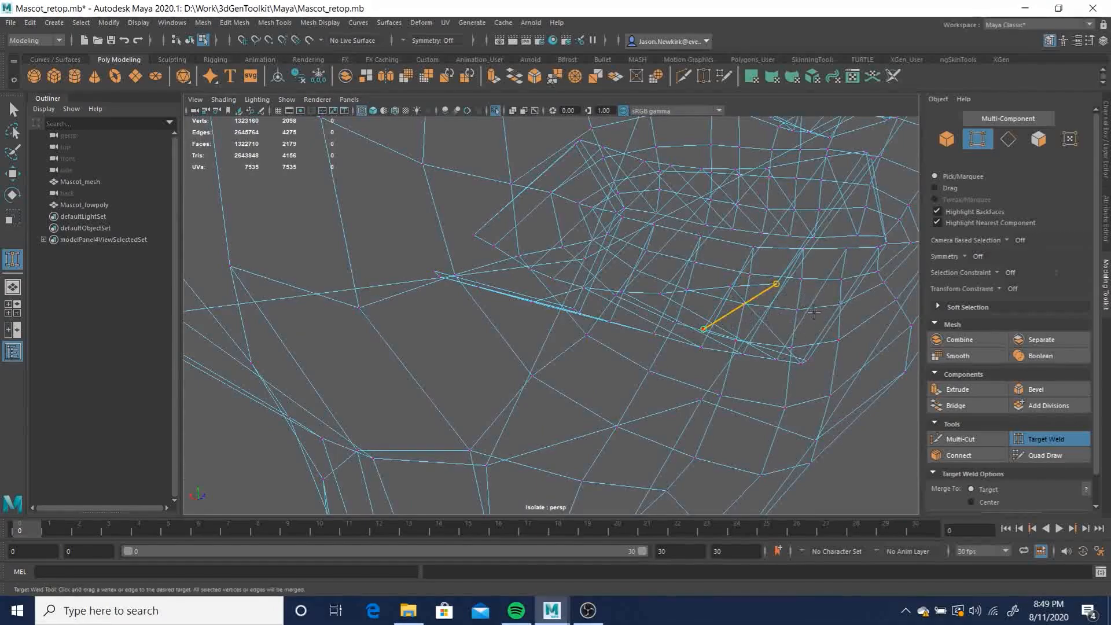
{"action": "left_click_drag", "start_coordinate": [806, 331], "coordinate": [833, 341], "text": "alt"}
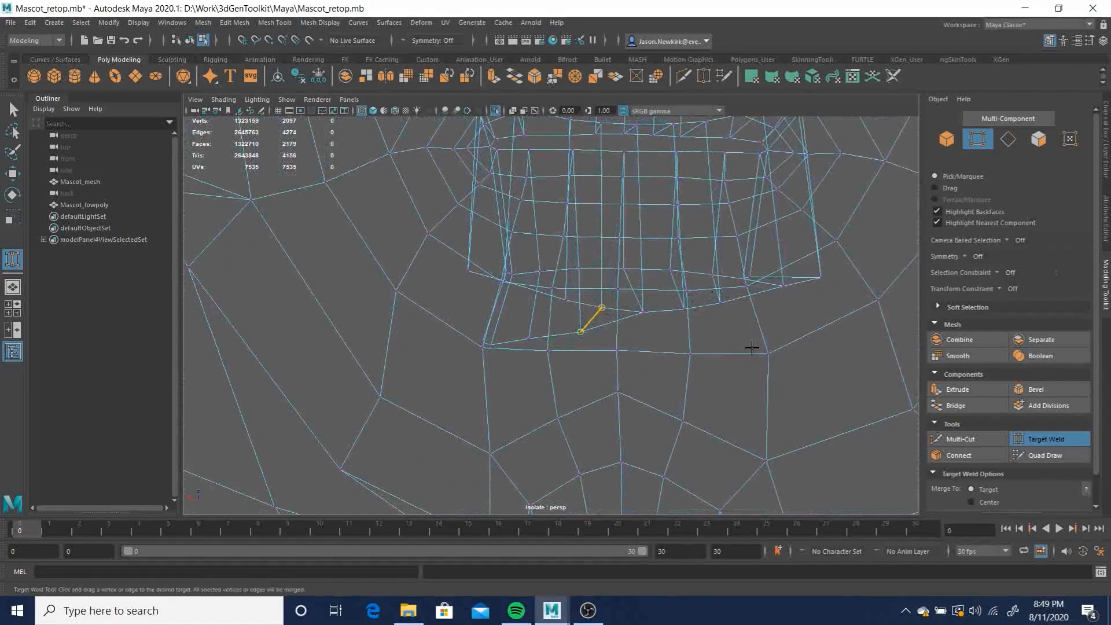
{"action": "left_click_drag", "start_coordinate": [603, 318], "coordinate": [577, 332], "text": "alt"}
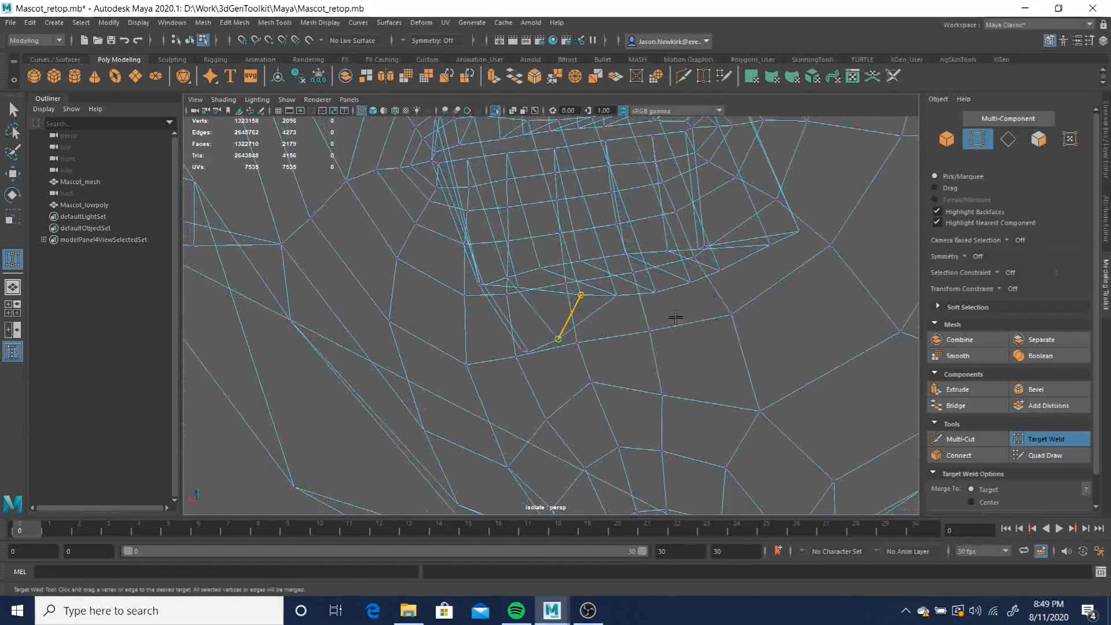
{"action": "left_click_drag", "start_coordinate": [594, 288], "coordinate": [501, 311], "text": "alt"}
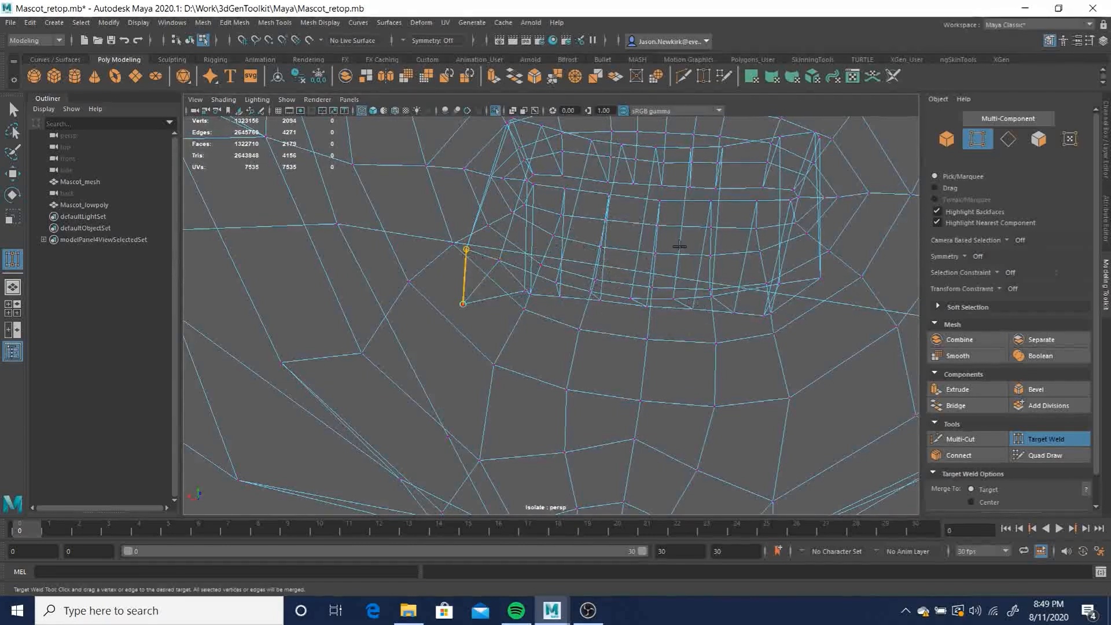
{"action": "left_click_drag", "start_coordinate": [700, 253], "coordinate": [600, 248], "text": "alt"}
Turn on Object X symmetry and raise a mirrored pair of vertices on the inner mouth's roof
{"action": "key", "text": "q"}
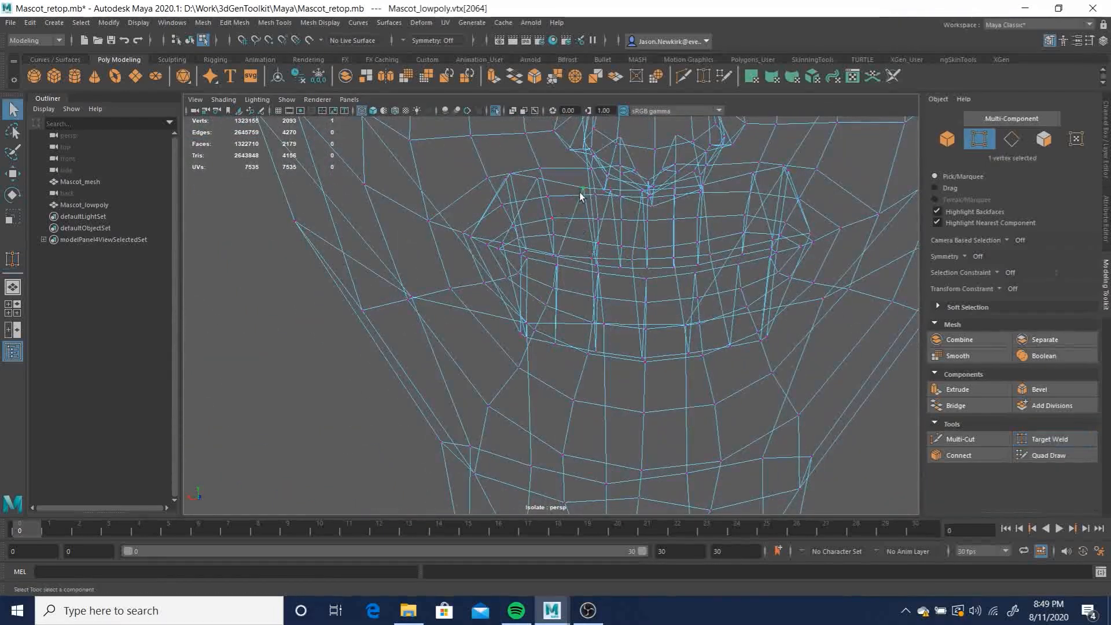
{"action": "left_click", "coordinate": [405, 37]}
{"action": "left_click", "coordinate": [427, 54]}
{"action": "left_click_drag", "start_coordinate": [665, 210], "coordinate": [579, 232], "text": "alt"}
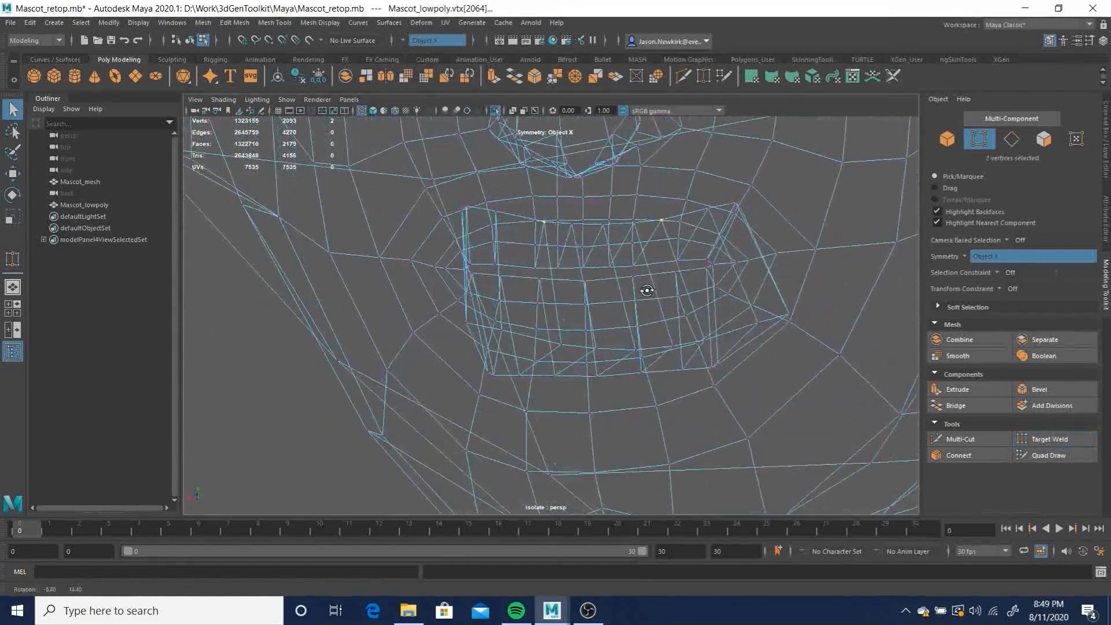
{"action": "key", "text": "w"}
{"action": "left_click_drag", "start_coordinate": [544, 165], "coordinate": [549, 135]}
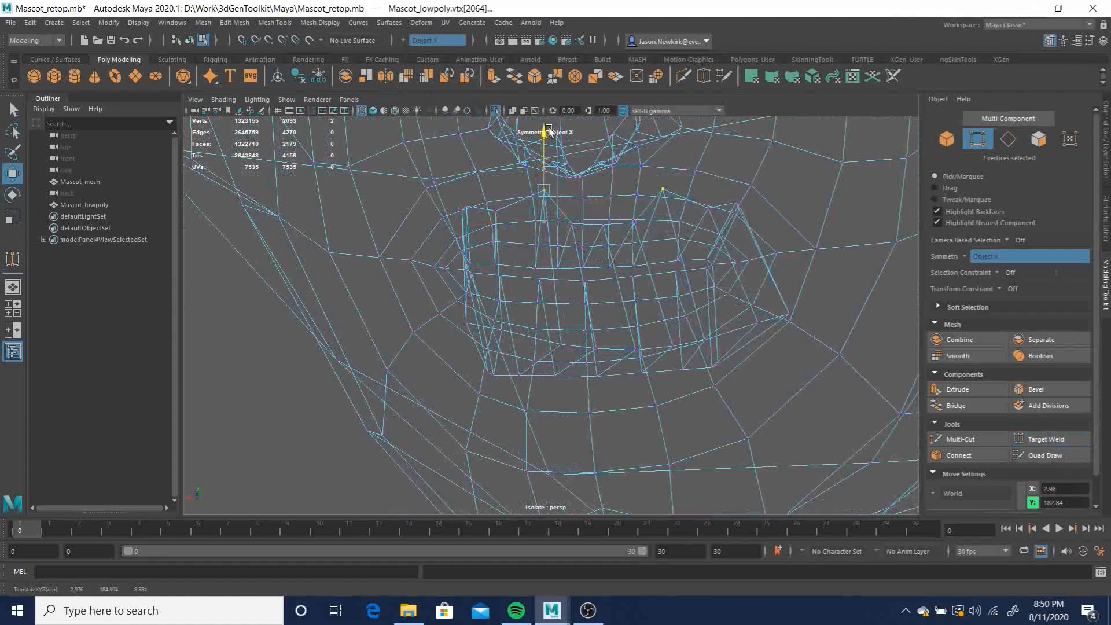
Raise the centre, inner and outer roof vertices of the inner mouth to shape an arch
{"action": "left_click", "coordinate": [605, 221]}
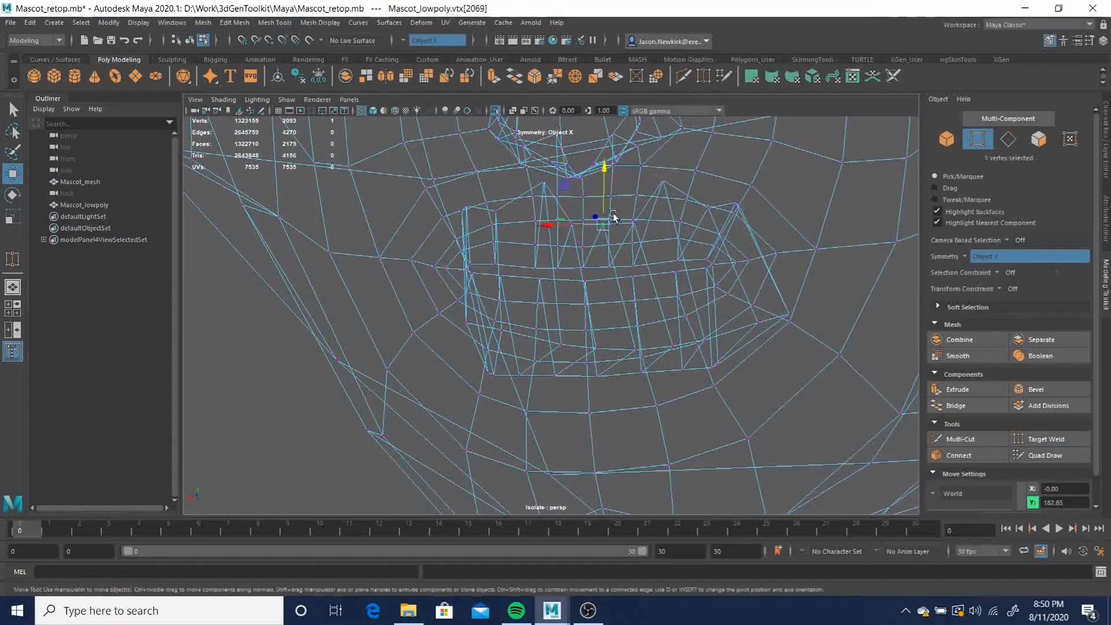
{"action": "left_click_drag", "start_coordinate": [605, 170], "coordinate": [605, 123]}
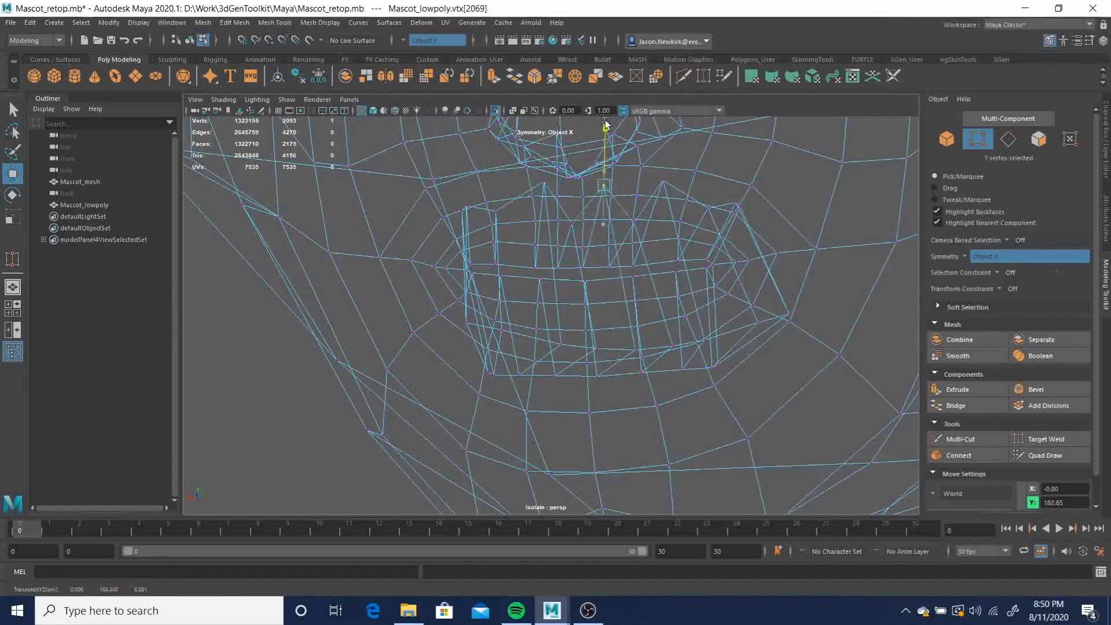
{"action": "left_click", "coordinate": [572, 225]}
{"action": "left_click_drag", "start_coordinate": [576, 165], "coordinate": [577, 125]}
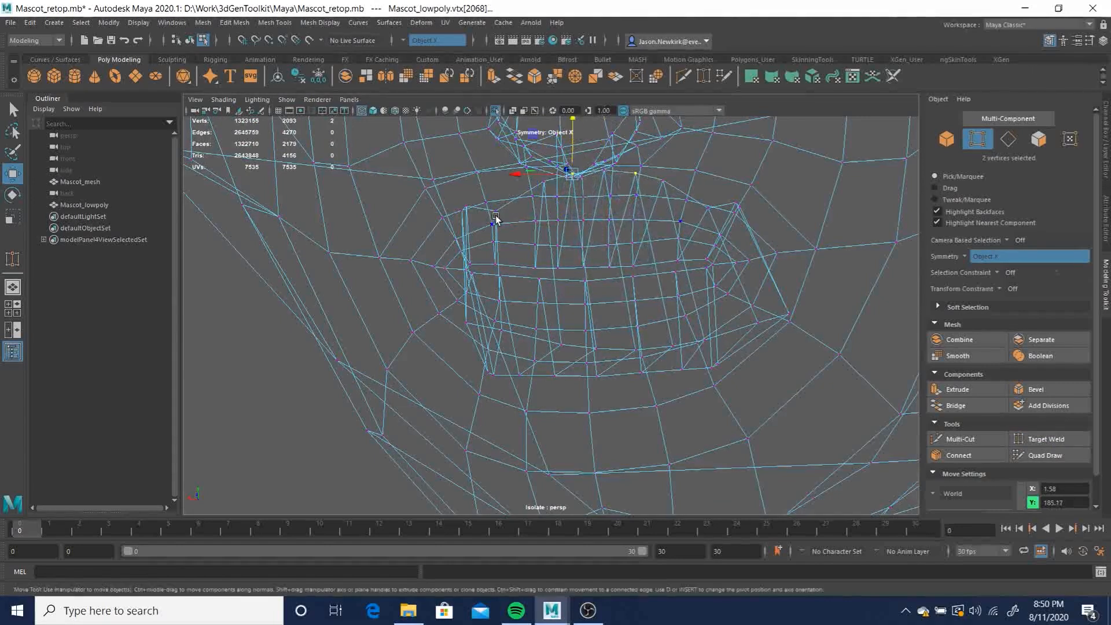
{"action": "left_click_drag", "start_coordinate": [499, 161], "coordinate": [497, 144]}
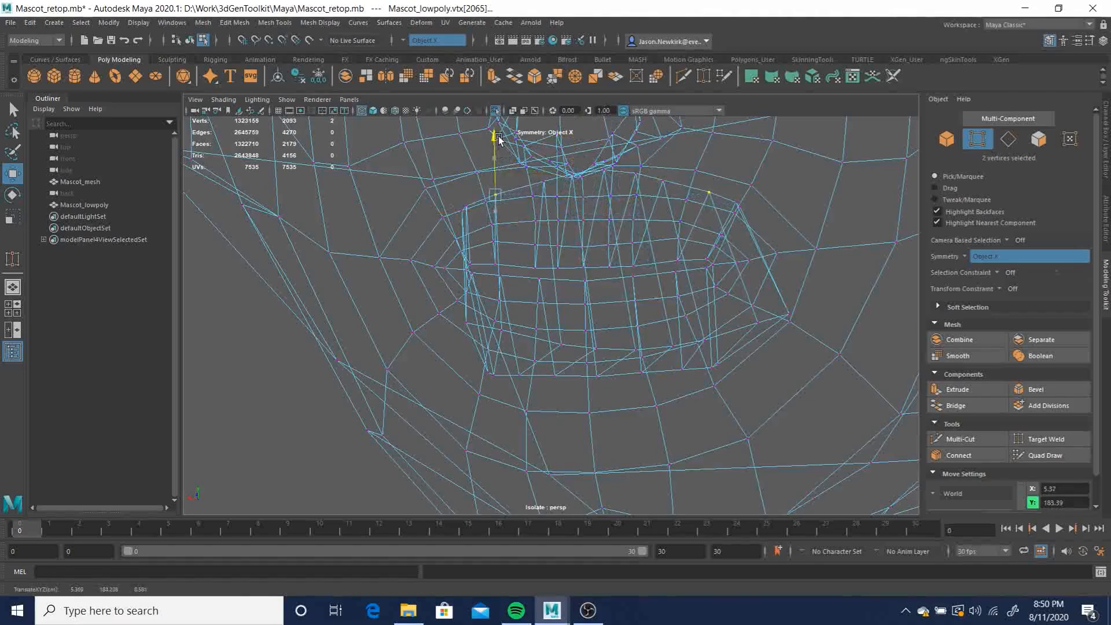
Merge the upper and lower side vertices of the mouth cavity on both sides
{"action": "left_click_drag", "start_coordinate": [539, 267], "coordinate": [512, 257], "text": "alt"}
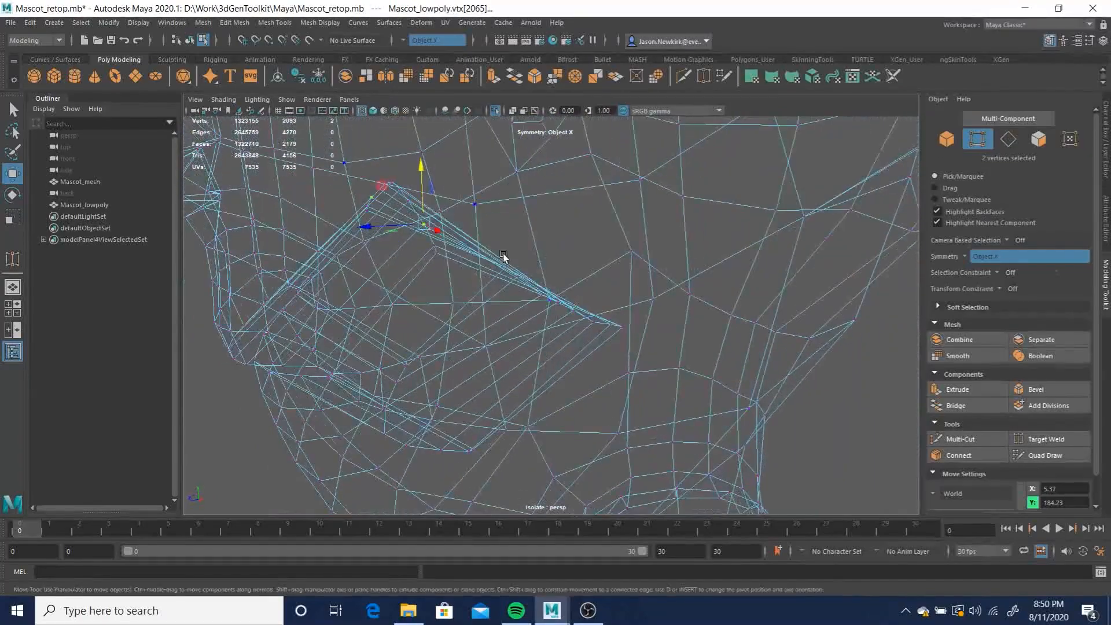
{"action": "left_click_drag", "start_coordinate": [473, 300], "coordinate": [510, 283], "text": "alt"}
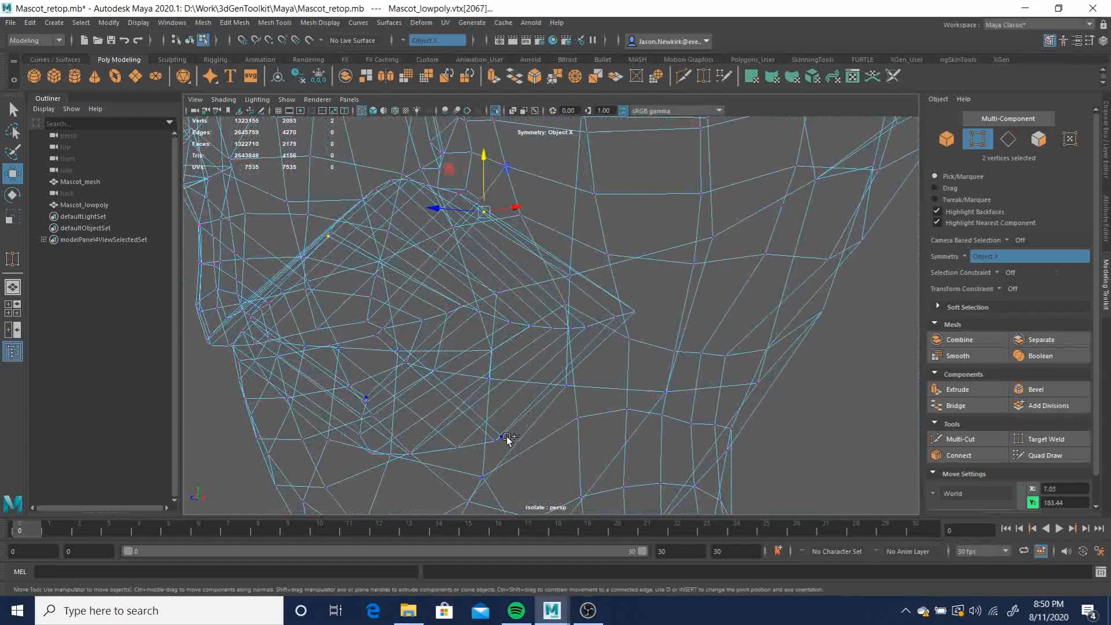
{"action": "key", "text": "q"}
{"action": "left_click", "coordinate": [502, 438], "text": "shift"}
{"action": "mouse_move", "coordinate": [525, 351]}
{"action": "left_mouse_down", "text": "alt"}
{"action": "mouse_move", "coordinate": [537, 353]}
{"action": "mouse_move", "coordinate": [506, 348]}
{"action": "mouse_move", "coordinate": [526, 347]}
{"action": "mouse_move", "coordinate": [494, 364]}
{"action": "mouse_move", "coordinate": [529, 361]}
{"action": "left_mouse_up", "text": "alt"}
{"action": "left_click_drag", "start_coordinate": [641, 336], "coordinate": [539, 367], "text": "alt"}
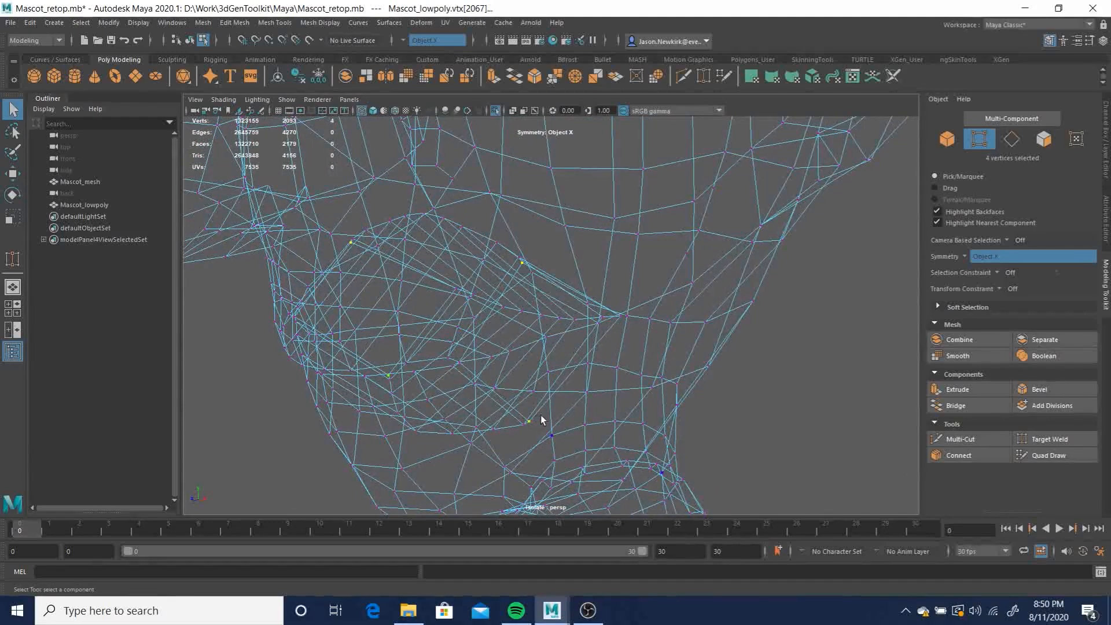
{"action": "right_click_drag", "start_coordinate": [527, 421], "coordinate": [518, 352], "text": "shift"}
Move the merged side vertices outward and up to about X 8.2, Y 180
{"action": "left_click_drag", "start_coordinate": [542, 350], "coordinate": [595, 348], "text": "alt"}
{"action": "key", "text": "w"}
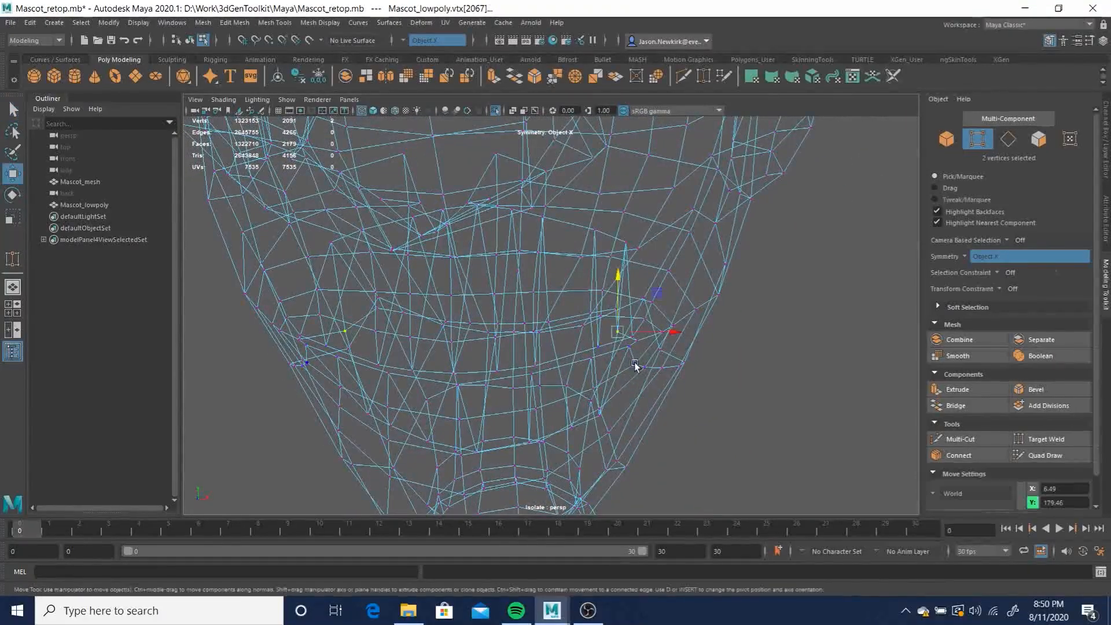
{"action": "left_click_drag", "start_coordinate": [671, 334], "coordinate": [716, 328]}
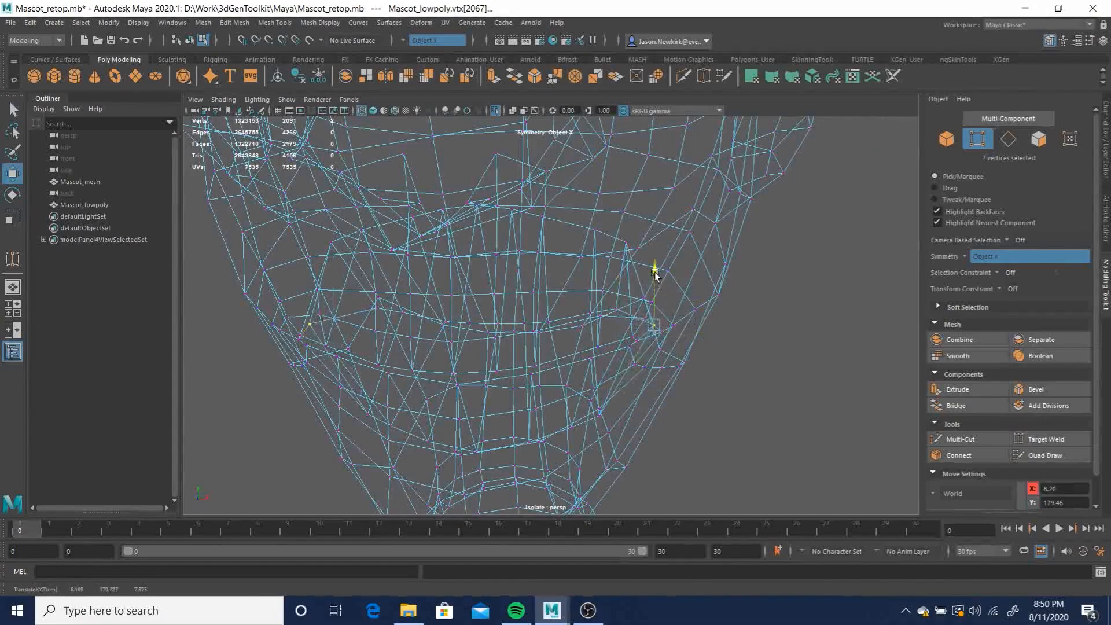
{"action": "mouse_move", "coordinate": [661, 285]}
{"action": "left_mouse_down", "text": "alt"}
{"action": "mouse_move", "coordinate": [656, 341]}
{"action": "mouse_move", "coordinate": [537, 356]}
{"action": "mouse_move", "coordinate": [470, 348]}
{"action": "mouse_move", "coordinate": [504, 324]}
{"action": "mouse_move", "coordinate": [684, 318]}
{"action": "mouse_move", "coordinate": [635, 332]}
{"action": "mouse_move", "coordinate": [661, 346]}
{"action": "mouse_move", "coordinate": [555, 373]}
{"action": "left_mouse_up", "text": "alt"}
Target-weld the two closely spaced vertices on the inner lower row near the mouth corner, mirrored on both sides
{"action": "key", "text": "5"}
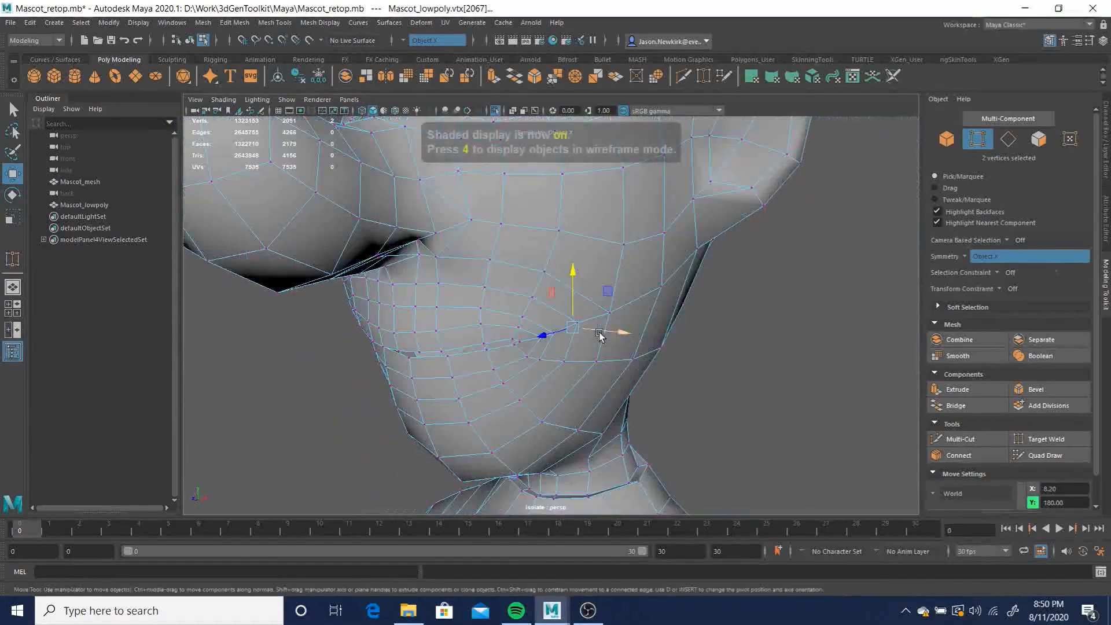
{"action": "left_click_drag", "start_coordinate": [480, 389], "coordinate": [516, 380], "text": "alt"}
{"action": "right_click_drag", "start_coordinate": [516, 380], "coordinate": [625, 443], "text": "alt"}
{"action": "mouse_move", "coordinate": [411, 384]}
{"action": "left_mouse_down", "text": "alt"}
{"action": "mouse_move", "coordinate": [474, 382]}
{"action": "mouse_move", "coordinate": [441, 377]}
{"action": "mouse_move", "coordinate": [434, 387]}
{"action": "mouse_move", "coordinate": [446, 379]}
{"action": "left_mouse_up", "text": "alt"}
{"action": "right_click_drag", "start_coordinate": [446, 380], "coordinate": [570, 370], "text": "alt"}
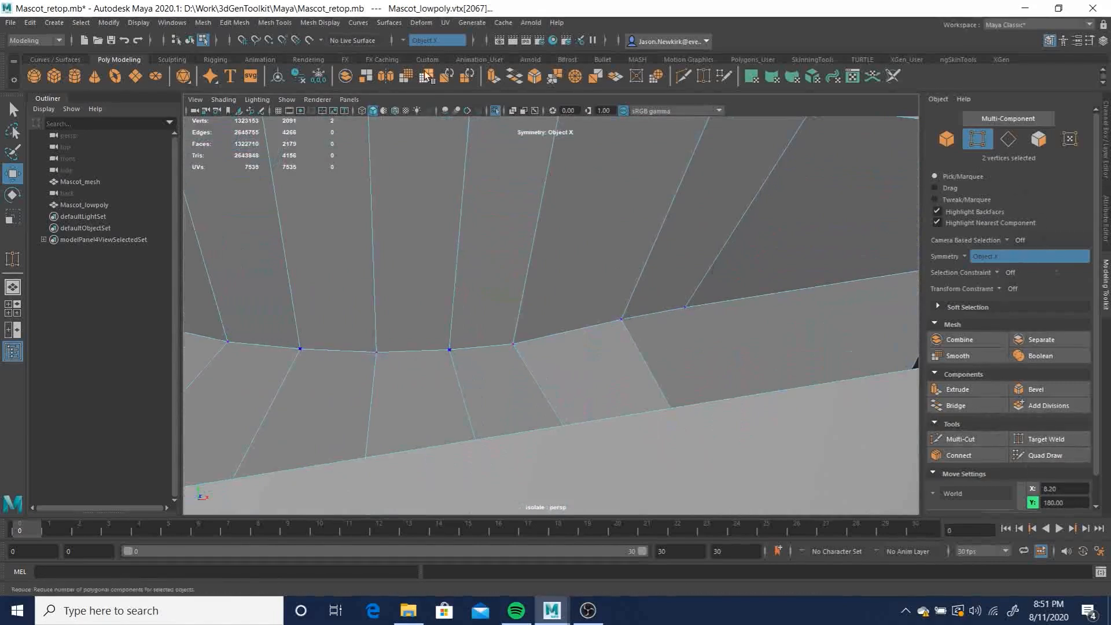
{"action": "left_click", "coordinate": [1065, 441]}
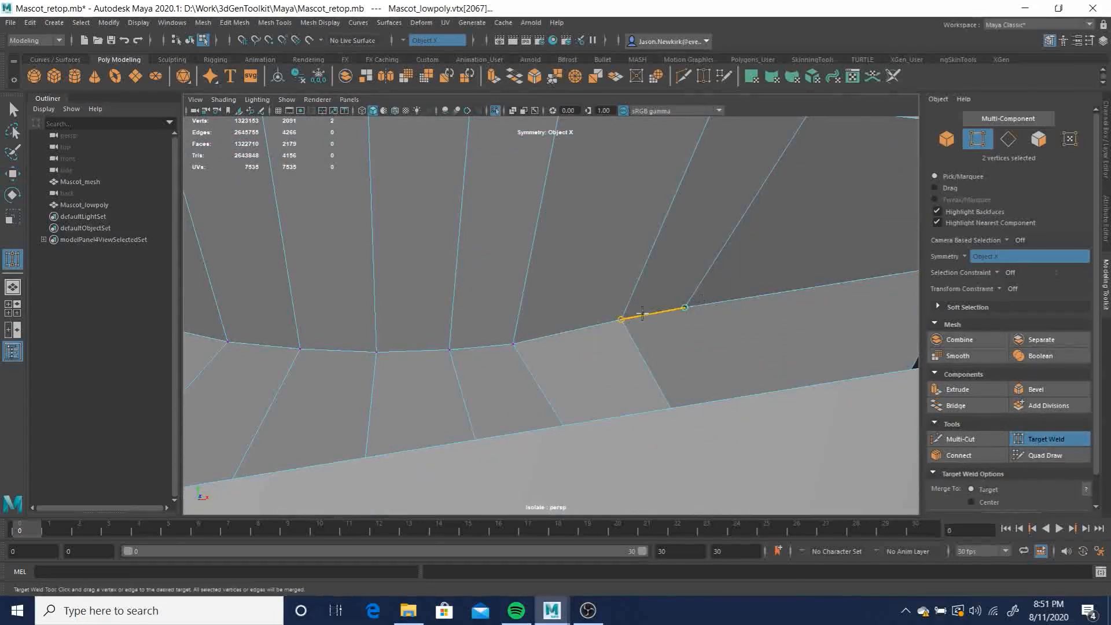
{"action": "left_click_drag", "start_coordinate": [601, 313], "coordinate": [605, 314]}
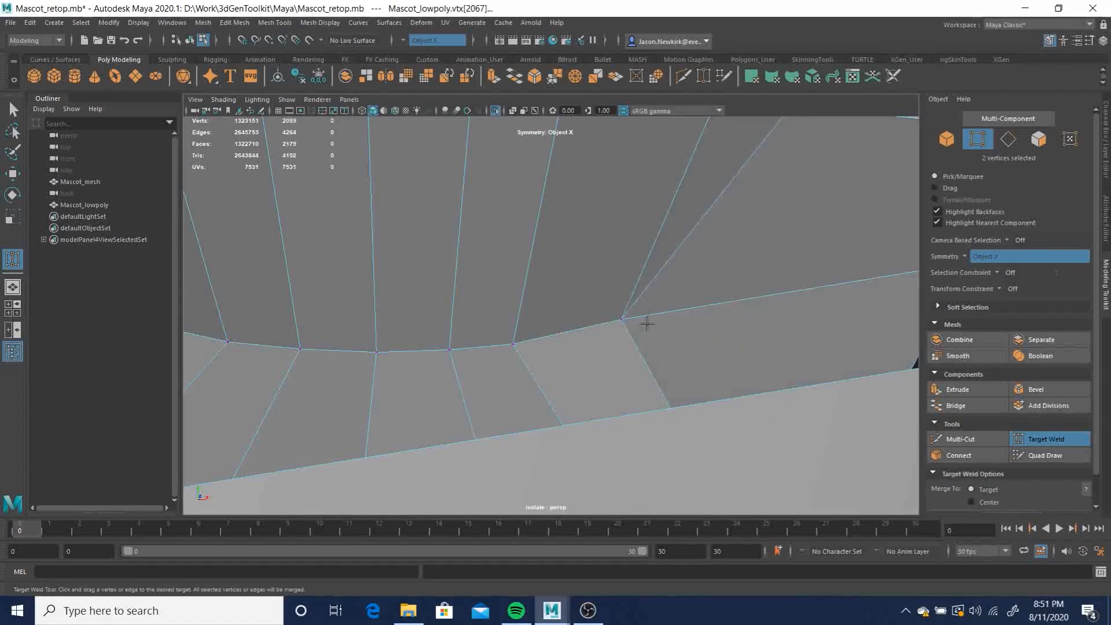
Target-weld the surplus vertices along the inner lower lip row nearer the middle of the mouth
{"action": "left_click_drag", "start_coordinate": [693, 313], "coordinate": [484, 282], "text": "alt"}
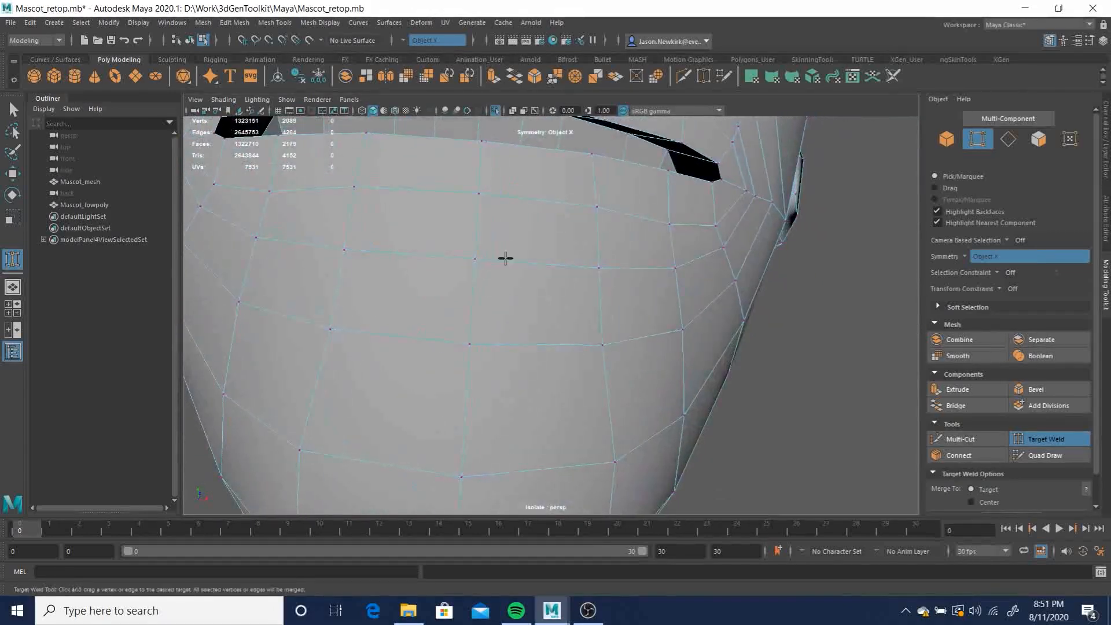
{"action": "middle_click_drag", "start_coordinate": [496, 254], "coordinate": [602, 338], "text": "alt"}
{"action": "left_click_drag", "start_coordinate": [602, 338], "coordinate": [600, 256], "text": "alt"}
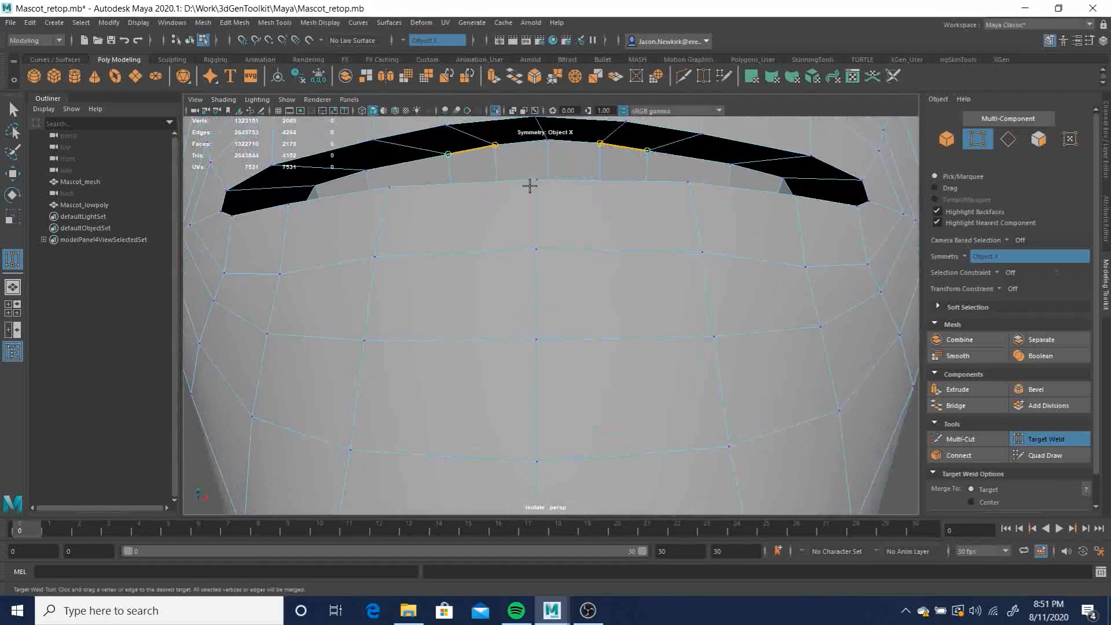
{"action": "left_click_drag", "start_coordinate": [514, 205], "coordinate": [514, 241], "text": "alt"}
{"action": "right_click_drag", "start_coordinate": [513, 241], "coordinate": [581, 288], "text": "alt"}
{"action": "middle_click_drag", "start_coordinate": [580, 287], "coordinate": [591, 188], "text": "alt"}
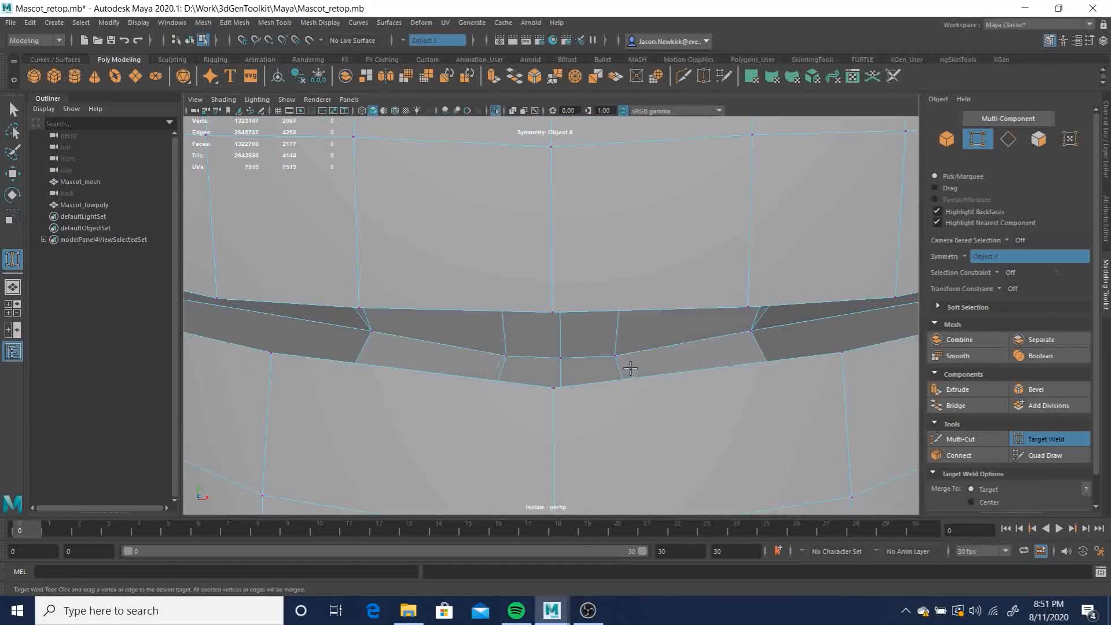
In wireframe display, target-weld the next mirrored vertex pair on either side of the inner mouth's centre line
{"action": "key", "text": "w"}
{"action": "left_click_drag", "start_coordinate": [651, 386], "coordinate": [575, 325], "text": "alt"}
{"action": "mouse_move", "coordinate": [576, 325]}
{"action": "right_mouse_down", "text": "alt"}
{"action": "mouse_move", "coordinate": [499, 352]}
{"action": "mouse_move", "coordinate": [772, 471]}
{"action": "mouse_move", "coordinate": [558, 446]}
{"action": "mouse_move", "coordinate": [610, 303]}
{"action": "mouse_move", "coordinate": [673, 281]}
{"action": "mouse_move", "coordinate": [487, 276]}
{"action": "mouse_move", "coordinate": [714, 311]}
{"action": "right_mouse_up", "text": "alt"}
{"action": "mouse_move", "coordinate": [714, 311]}
{"action": "left_mouse_down", "text": "alt"}
{"action": "mouse_move", "coordinate": [628, 359]}
{"action": "mouse_move", "coordinate": [585, 349]}
{"action": "mouse_move", "coordinate": [550, 309]}
{"action": "mouse_move", "coordinate": [609, 328]}
{"action": "mouse_move", "coordinate": [700, 292]}
{"action": "mouse_move", "coordinate": [704, 303]}
{"action": "mouse_move", "coordinate": [675, 325]}
{"action": "mouse_move", "coordinate": [608, 335]}
{"action": "mouse_move", "coordinate": [533, 321]}
{"action": "mouse_move", "coordinate": [572, 332]}
{"action": "mouse_move", "coordinate": [606, 325]}
{"action": "mouse_move", "coordinate": [580, 349]}
{"action": "mouse_move", "coordinate": [628, 314]}
{"action": "left_mouse_up", "text": "alt"}
{"action": "key", "text": "4"}
{"action": "key", "text": "4"}
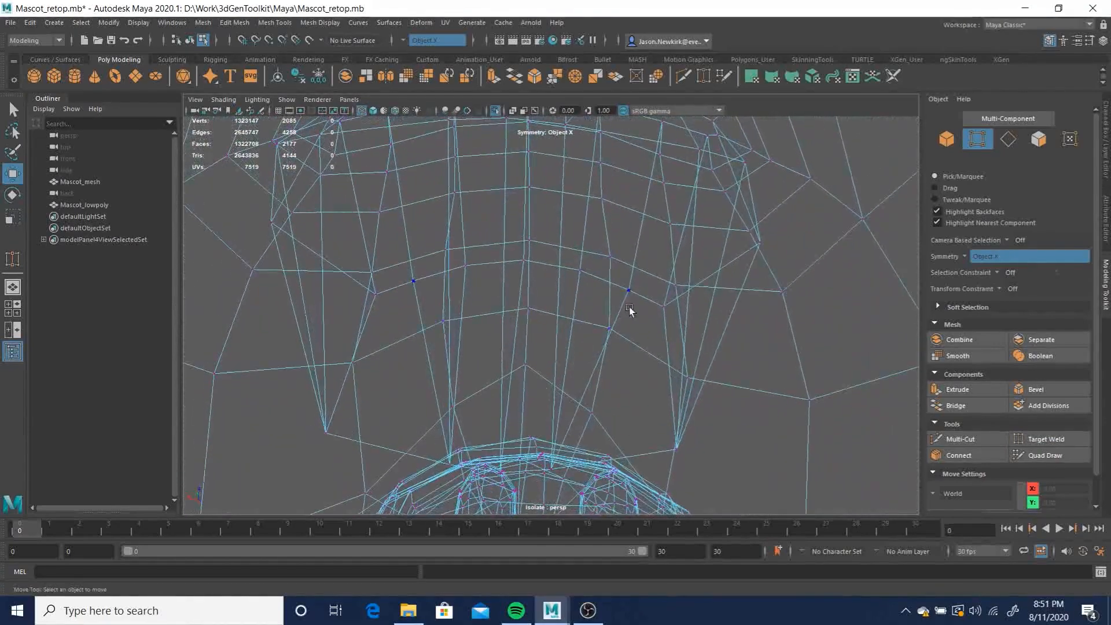
{"action": "left_click", "coordinate": [1047, 439]}
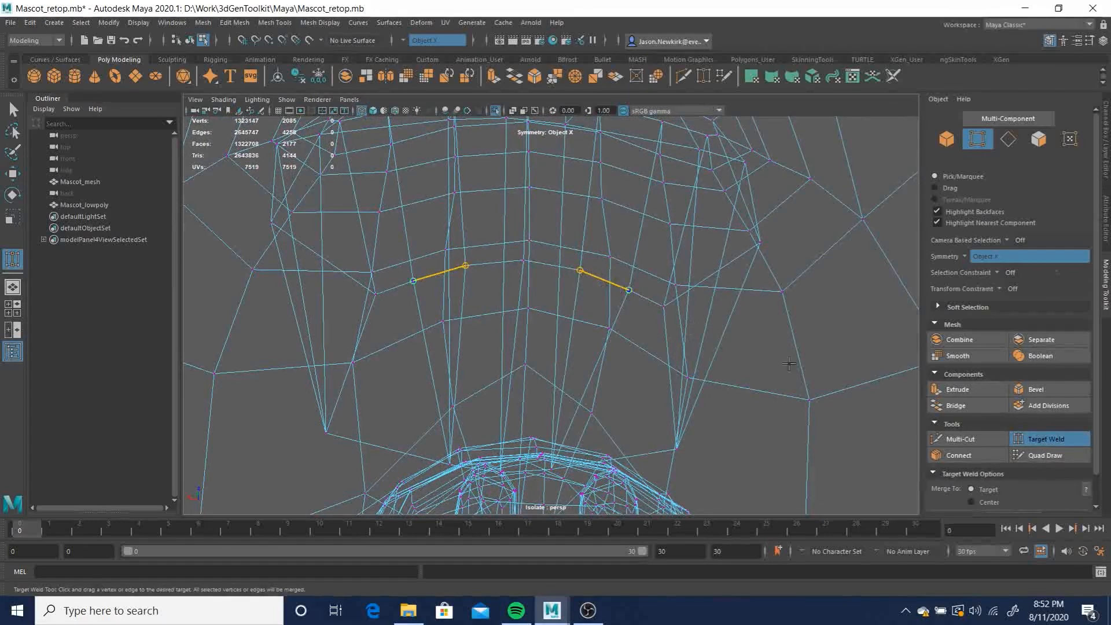
{"action": "left_click_drag", "start_coordinate": [460, 375], "coordinate": [534, 284]}
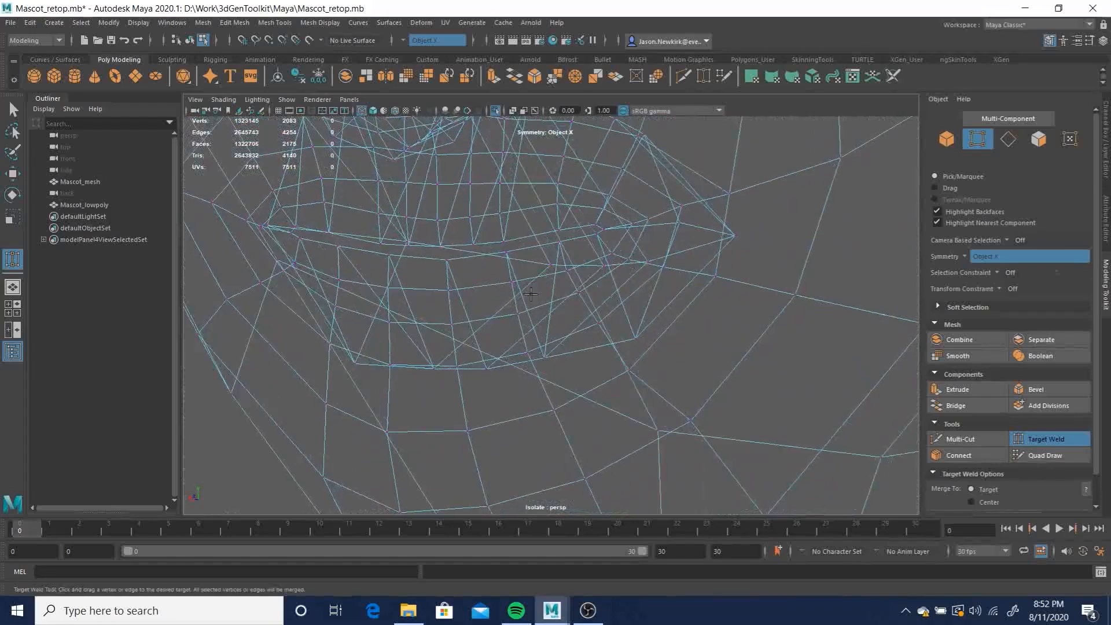
Lower the vertices along the inner mouth's floor to round it out
{"action": "key", "text": "q"}
{"action": "key", "text": "w"}
{"action": "left_click_drag", "start_coordinate": [432, 312], "coordinate": [430, 331]}
{"action": "left_click", "coordinate": [487, 366]}
{"action": "left_click_drag", "start_coordinate": [494, 319], "coordinate": [492, 338]}
Select the five rearmost vertices of the mouth cavity and raise them
{"action": "left_click_drag", "start_coordinate": [607, 365], "coordinate": [837, 377], "text": "alt"}
{"action": "right_click_drag", "start_coordinate": [836, 377], "coordinate": [642, 362], "text": "alt"}
{"action": "left_click_drag", "start_coordinate": [494, 335], "coordinate": [578, 295], "text": "alt"}
{"action": "key", "text": "q"}
{"action": "left_click", "coordinate": [543, 320], "text": "shift"}
{"action": "left_click", "coordinate": [572, 328], "text": "shift"}
{"action": "key", "text": "w"}
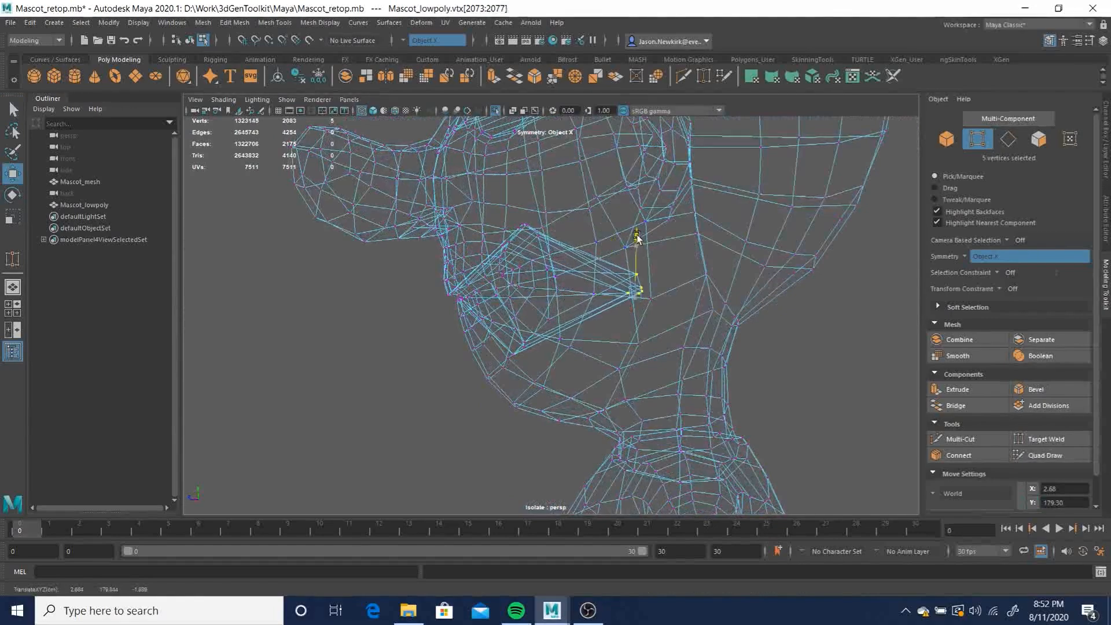
{"action": "left_click_drag", "start_coordinate": [653, 294], "coordinate": [619, 381], "text": "alt"}
Try to insert an edge loop across the long front-to-back edges of the mouth cavity
{"action": "key", "text": "q"}
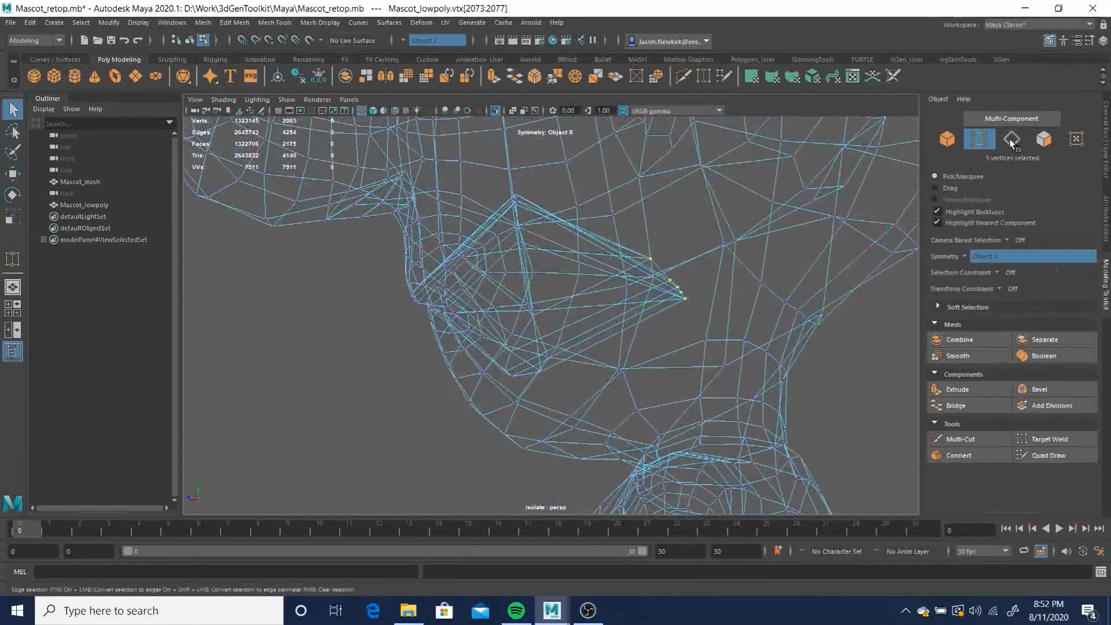
{"action": "left_click_drag", "start_coordinate": [499, 385], "coordinate": [460, 363], "text": "alt"}
{"action": "right_click_drag", "start_coordinate": [573, 336], "coordinate": [608, 365], "text": "alt"}
{"action": "left_click_drag", "start_coordinate": [619, 333], "coordinate": [548, 311], "text": "alt"}
{"action": "right_click_drag", "start_coordinate": [548, 312], "coordinate": [763, 451], "text": "alt"}
{"action": "left_click_drag", "start_coordinate": [625, 389], "coordinate": [590, 379], "text": "alt"}
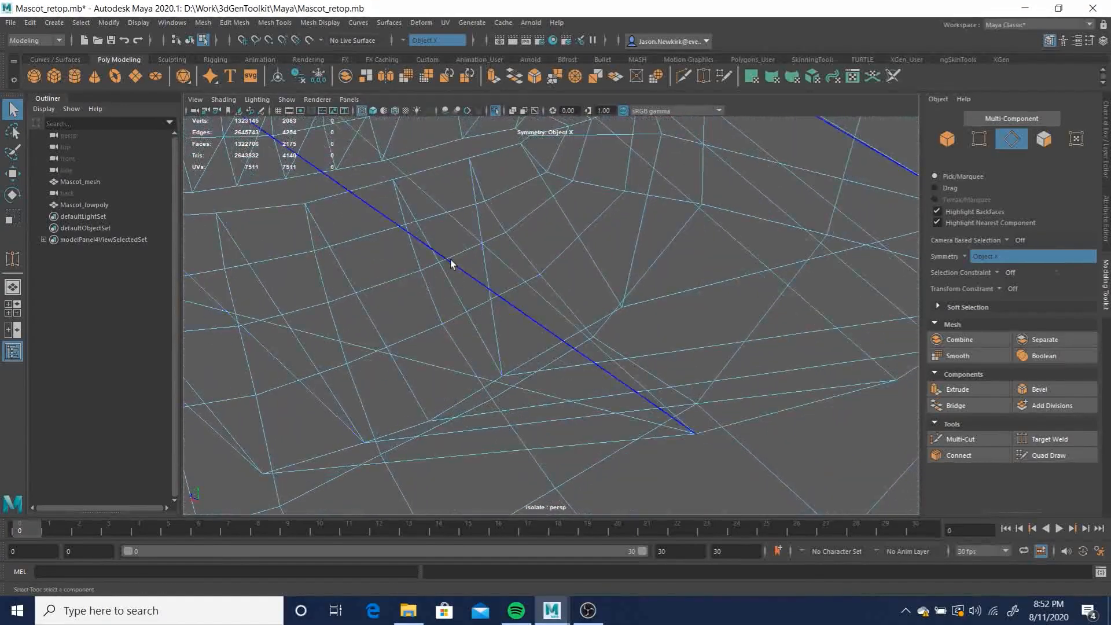
{"action": "left_click", "coordinate": [450, 261]}
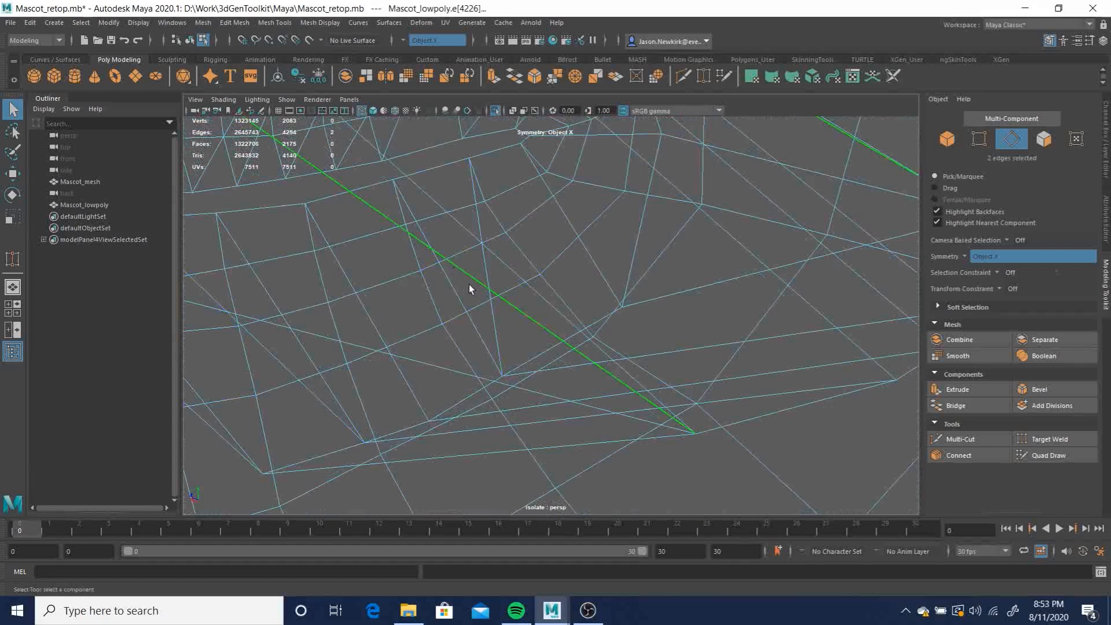
{"action": "right_click", "coordinate": [466, 270], "text": "shift"}
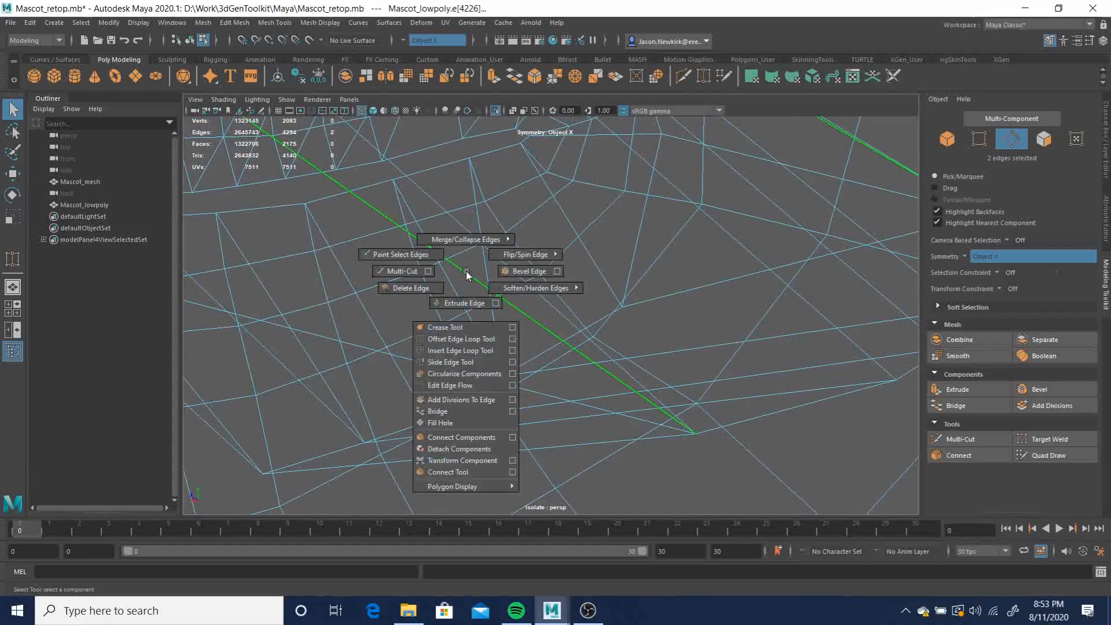
{"action": "left_click", "coordinate": [478, 352]}
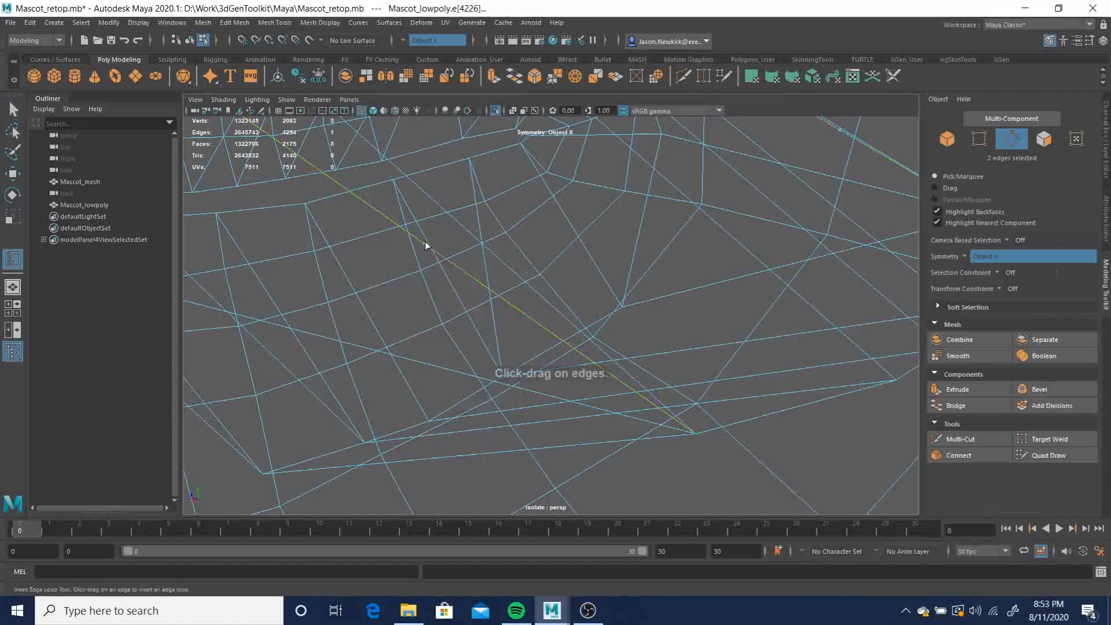
{"action": "left_click_drag", "start_coordinate": [429, 245], "coordinate": [583, 308], "text": "alt"}
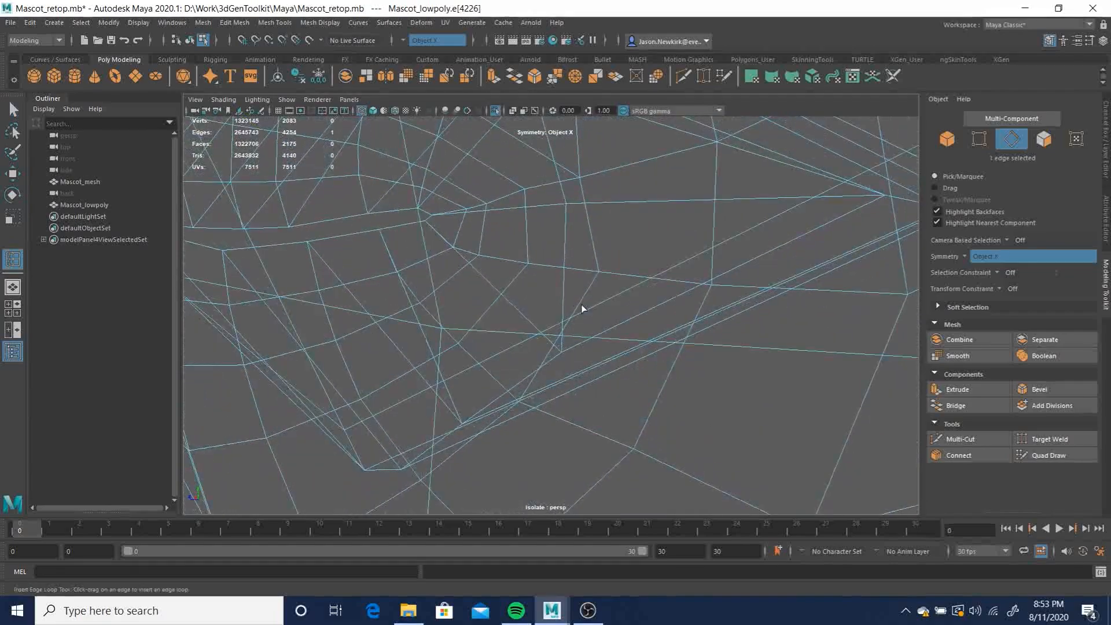
{"action": "right_click_drag", "start_coordinate": [630, 319], "coordinate": [157, 294], "text": "alt"}
{"action": "left_click_drag", "start_coordinate": [324, 278], "coordinate": [553, 290], "text": "alt"}
{"action": "right_click_drag", "start_coordinate": [553, 290], "coordinate": [650, 330], "text": "alt"}
{"action": "left_click_drag", "start_coordinate": [650, 330], "coordinate": [677, 323], "text": "alt"}
{"action": "right_click_drag", "start_coordinate": [451, 275], "coordinate": [519, 272], "text": "alt"}
{"action": "left_click_drag", "start_coordinate": [518, 272], "coordinate": [546, 283], "text": "alt"}
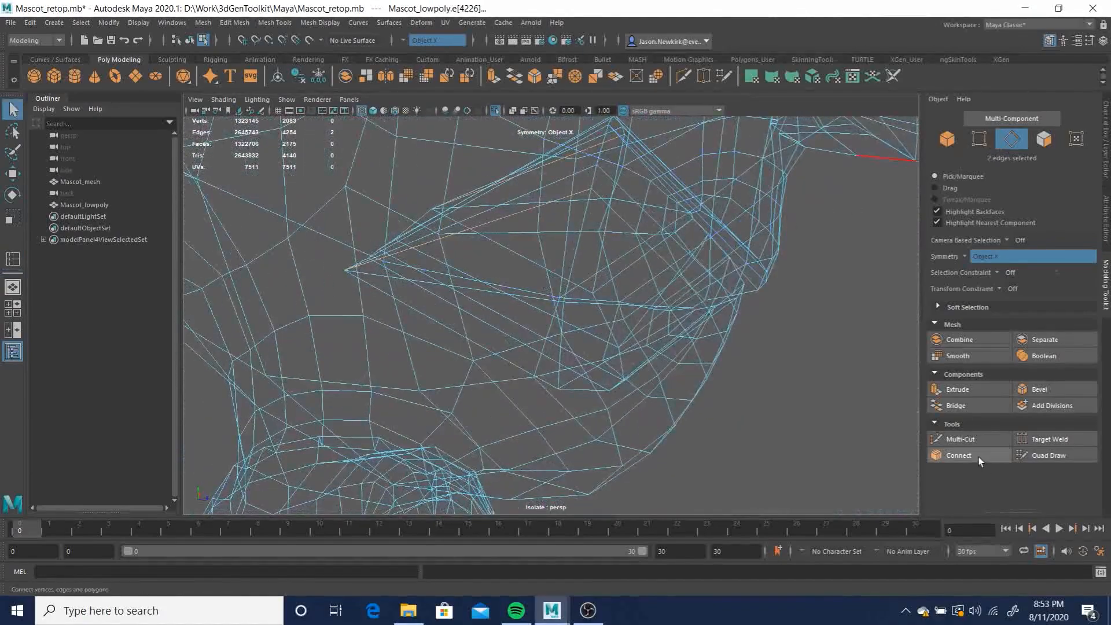
Cut a new row of edges across the cavity's long front-to-back faces with Multi-Cut
{"action": "left_click", "coordinate": [963, 439]}
{"action": "left_click", "coordinate": [384, 258]}
{"action": "left_click_drag", "start_coordinate": [464, 263], "coordinate": [444, 308], "text": "alt"}
{"action": "right_click_drag", "start_coordinate": [444, 308], "coordinate": [592, 313], "text": "alt"}
{"action": "left_click_drag", "start_coordinate": [477, 220], "coordinate": [566, 299], "text": "alt"}
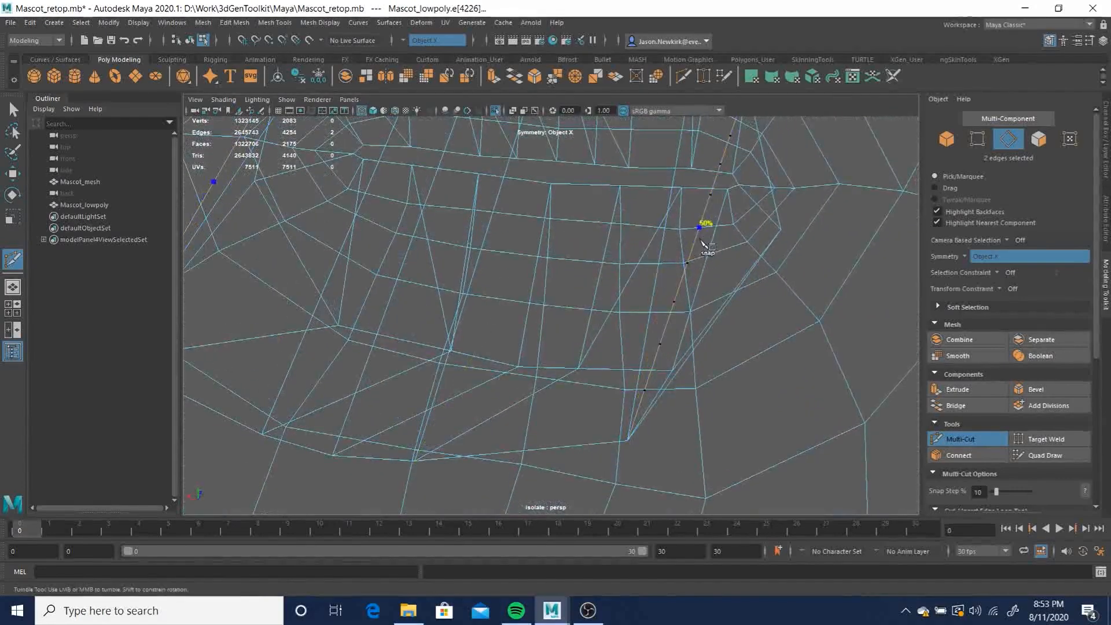
{"action": "left_click_drag", "start_coordinate": [545, 251], "coordinate": [401, 228], "text": "alt"}
{"action": "right_click_drag", "start_coordinate": [402, 228], "coordinate": [548, 289], "text": "alt"}
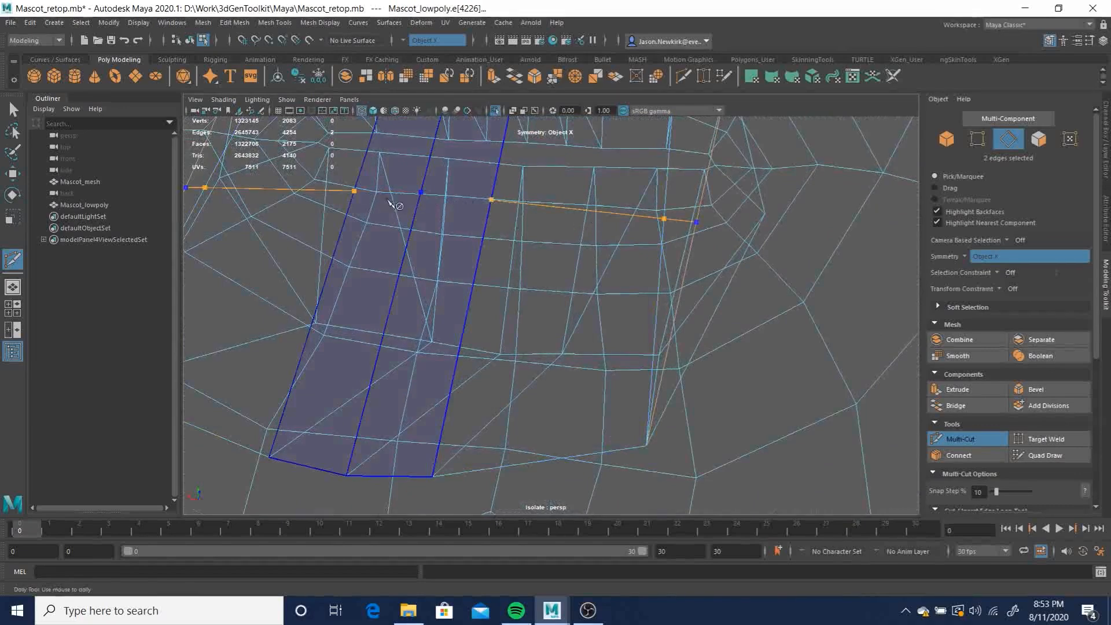
{"action": "key", "text": "Return"}
{"action": "left_click", "coordinate": [664, 219]}
{"action": "left_click_drag", "start_coordinate": [560, 290], "coordinate": [504, 261], "text": "alt"}
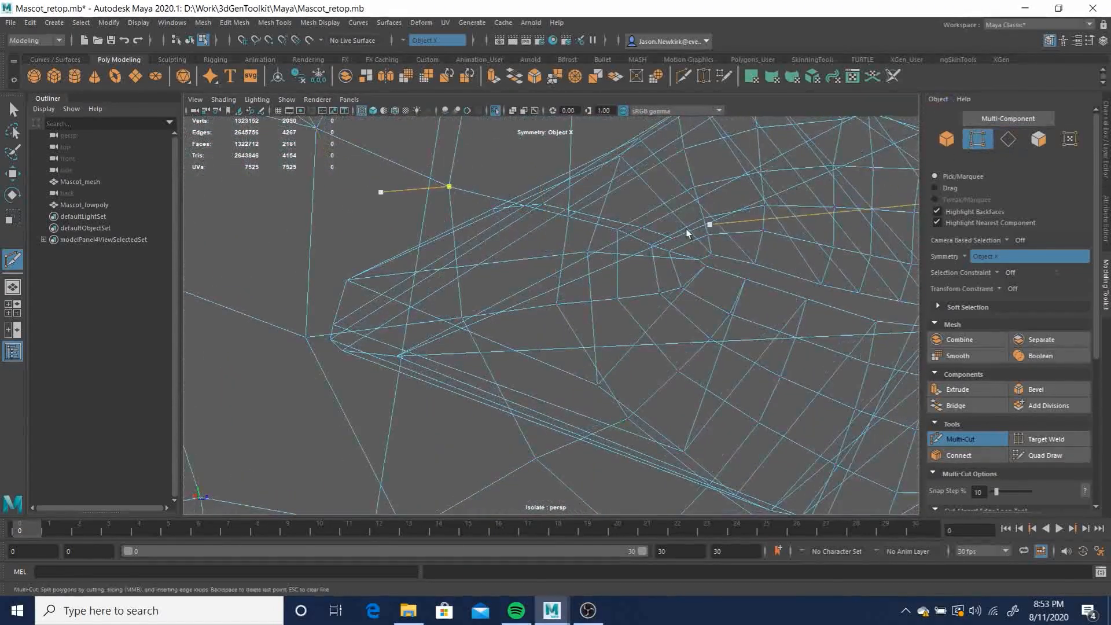
{"action": "left_click_drag", "start_coordinate": [603, 255], "coordinate": [708, 242], "text": "alt"}
Select the seven vertices of the newly cut row along the mouth cavity's roof and raise them
{"action": "key", "text": "q"}
{"action": "left_click_drag", "start_coordinate": [619, 261], "coordinate": [442, 263], "text": "alt"}
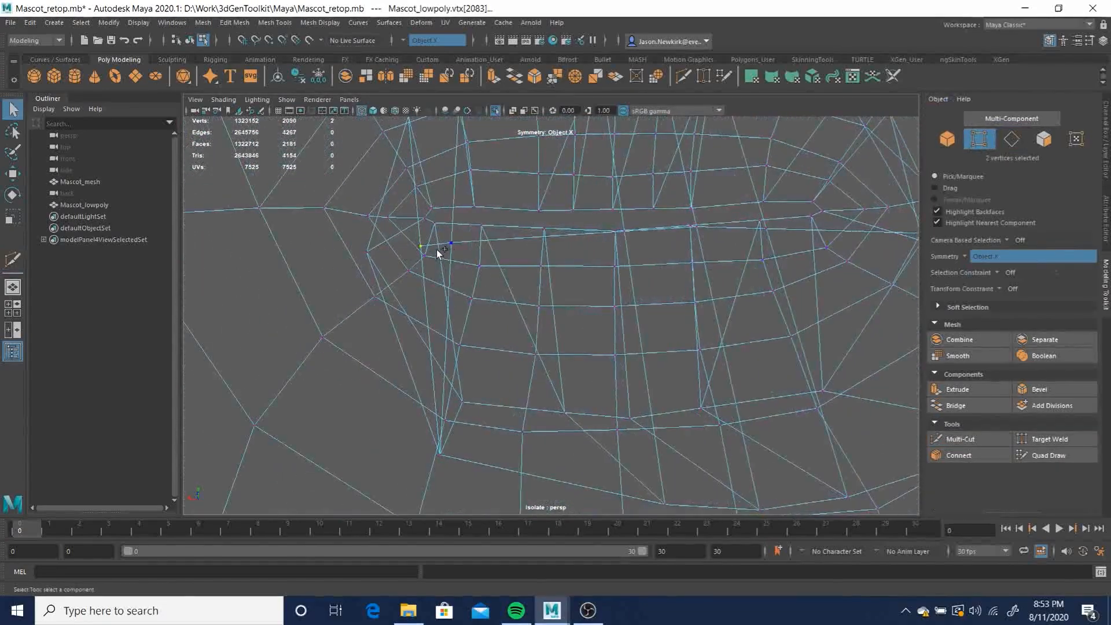
{"action": "left_click_drag", "start_coordinate": [443, 247], "coordinate": [465, 254], "text": "alt"}
{"action": "mouse_move", "coordinate": [599, 245]}
{"action": "left_mouse_down", "text": "alt"}
{"action": "mouse_move", "coordinate": [631, 231]}
{"action": "mouse_move", "coordinate": [590, 245]}
{"action": "left_mouse_up", "text": "alt"}
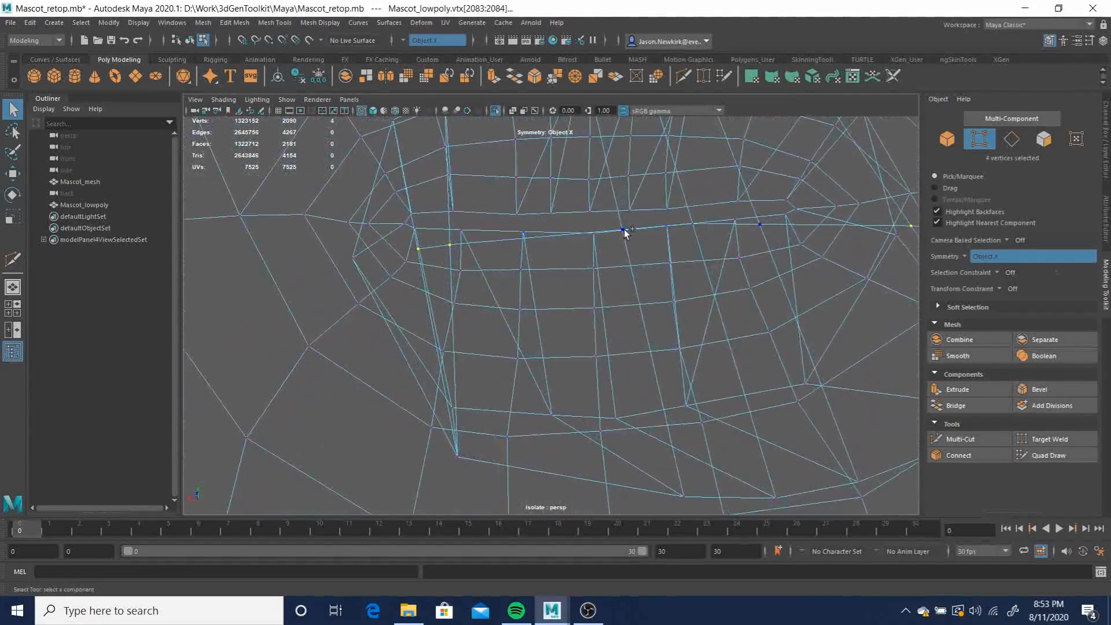
{"action": "left_click", "coordinate": [694, 224], "text": "shift"}
{"action": "left_click_drag", "start_coordinate": [694, 224], "coordinate": [741, 238], "text": "alt"}
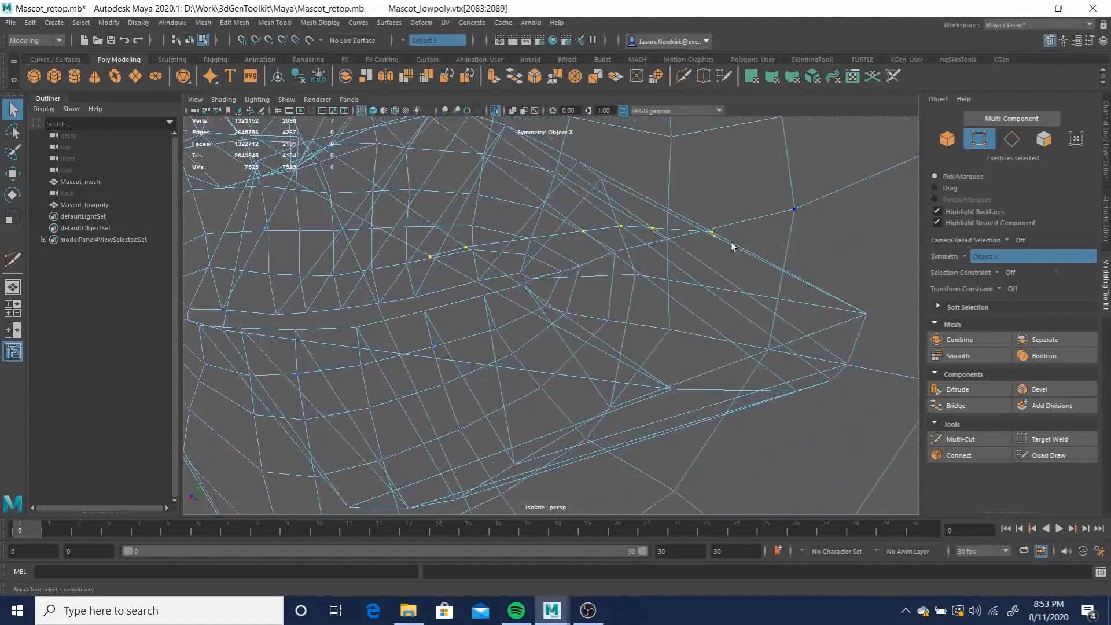
{"action": "key", "text": "w"}
{"action": "left_click_drag", "start_coordinate": [536, 178], "coordinate": [554, 107]}
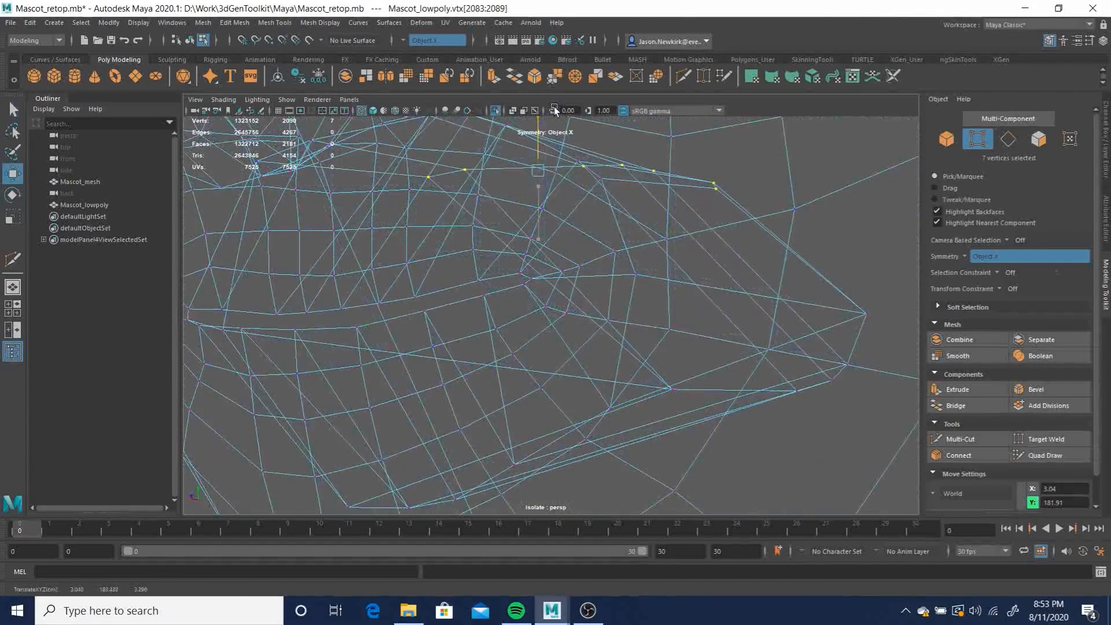
Examine the mouth cavity's shape in wireframe, and the lip opening and lower face in shaded display
{"action": "left_click_drag", "start_coordinate": [579, 184], "coordinate": [624, 191], "text": "alt"}
{"action": "middle_click_drag", "start_coordinate": [623, 248], "coordinate": [631, 71], "text": "alt"}
{"action": "left_click_drag", "start_coordinate": [626, 202], "coordinate": [564, 238], "text": "alt"}
{"action": "left_click_drag", "start_coordinate": [493, 293], "coordinate": [533, 302], "text": "alt"}
{"action": "right_click_drag", "start_coordinate": [533, 302], "coordinate": [598, 401], "text": "alt"}
{"action": "right_click_drag", "start_coordinate": [272, 303], "coordinate": [495, 374], "text": "alt"}
{"action": "mouse_move", "coordinate": [519, 346]}
{"action": "left_mouse_down", "text": "alt"}
{"action": "mouse_move", "coordinate": [536, 281]}
{"action": "mouse_move", "coordinate": [481, 273]}
{"action": "mouse_move", "coordinate": [634, 282]}
{"action": "mouse_move", "coordinate": [618, 283]}
{"action": "mouse_move", "coordinate": [627, 270]}
{"action": "mouse_move", "coordinate": [615, 283]}
{"action": "mouse_move", "coordinate": [602, 275]}
{"action": "mouse_move", "coordinate": [615, 273]}
{"action": "left_mouse_up", "text": "alt"}
{"action": "key", "text": "5"}
{"action": "scroll", "coordinate": [614, 272], "scroll_direction": "down", "scroll_amount": 10}
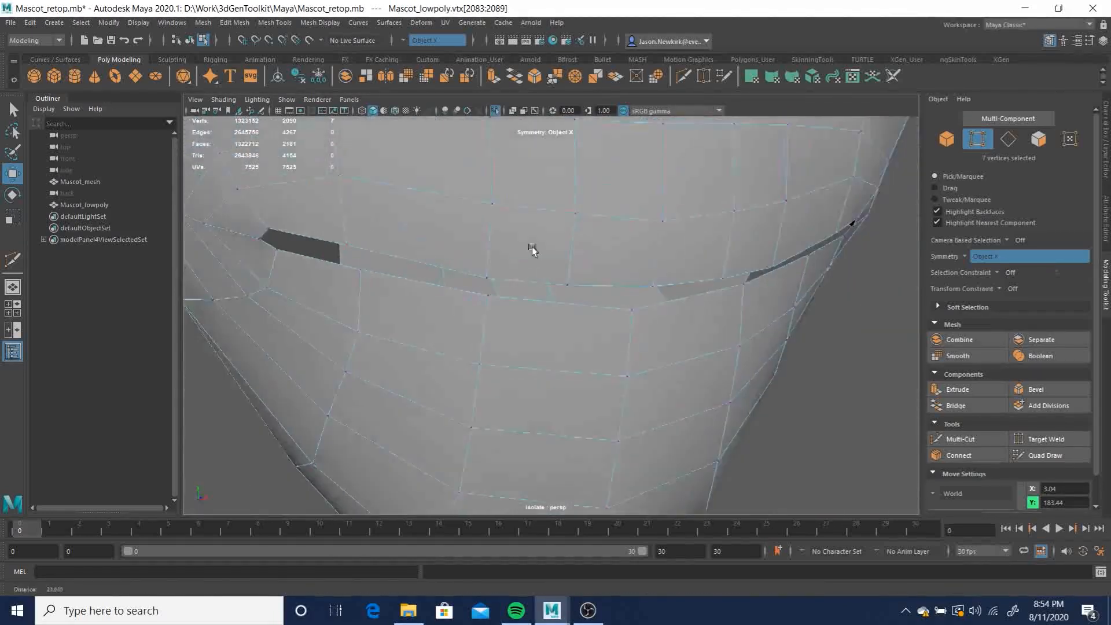
{"action": "left_click_drag", "start_coordinate": [486, 248], "coordinate": [596, 266], "text": "alt"}
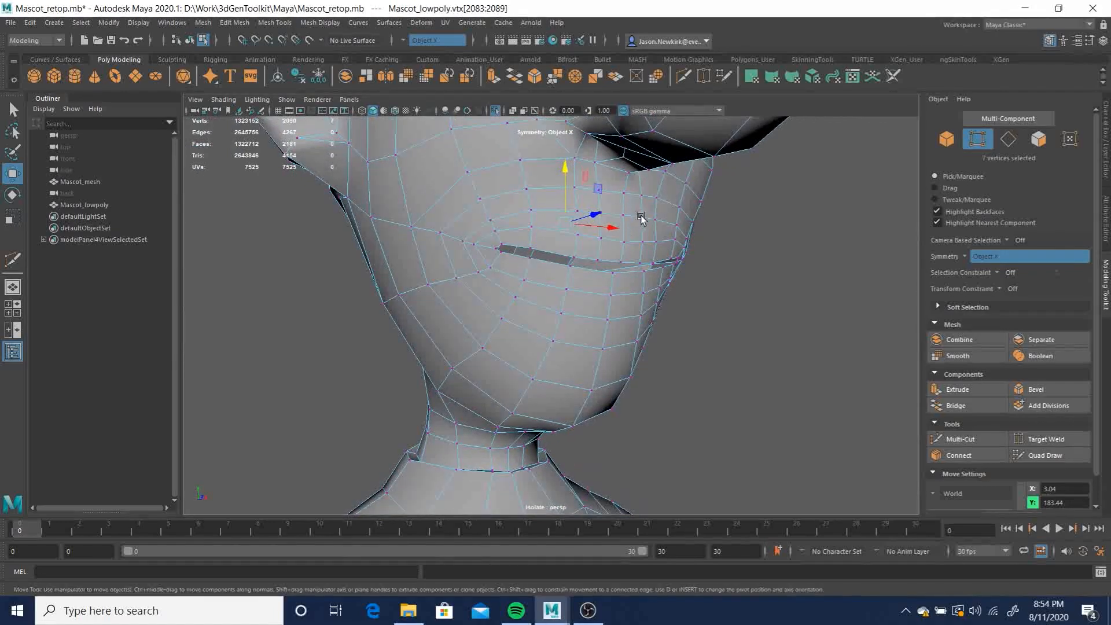
{"action": "left_click_drag", "start_coordinate": [603, 214], "coordinate": [598, 229], "text": "alt"}
{"action": "right_click_drag", "start_coordinate": [613, 234], "coordinate": [795, 309], "text": "alt"}
{"action": "left_click_drag", "start_coordinate": [710, 262], "coordinate": [712, 264], "text": "alt"}
Cut a symmetrical row of edges across the mouth cavity's floor behind the lower lip with Multi-Cut
{"action": "left_click", "coordinate": [965, 440]}
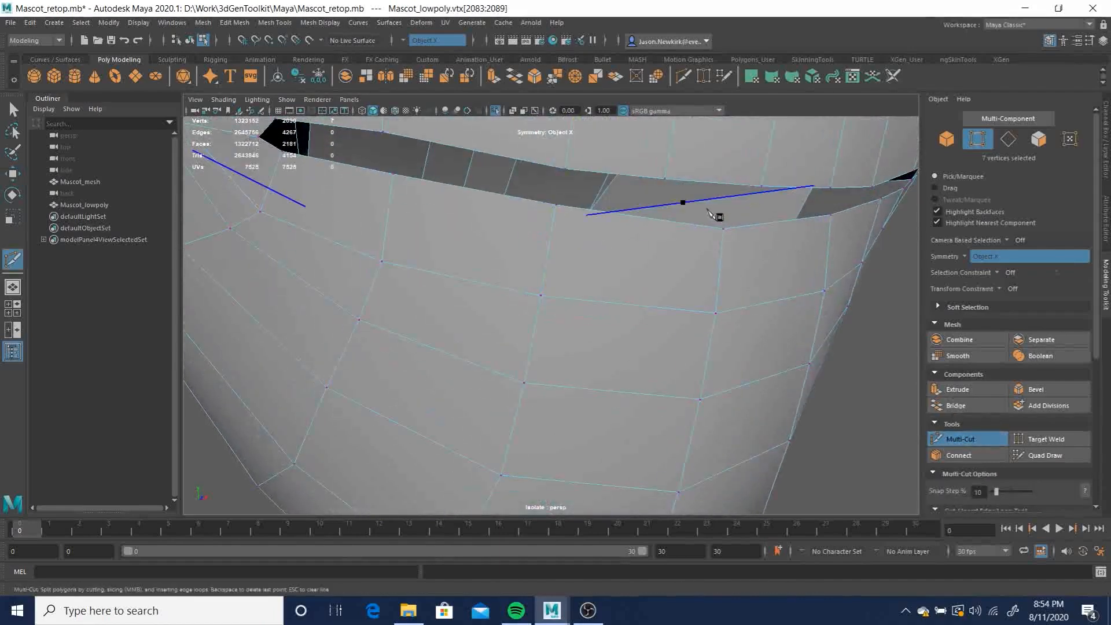
{"action": "left_click_drag", "start_coordinate": [699, 222], "coordinate": [661, 238], "text": "alt"}
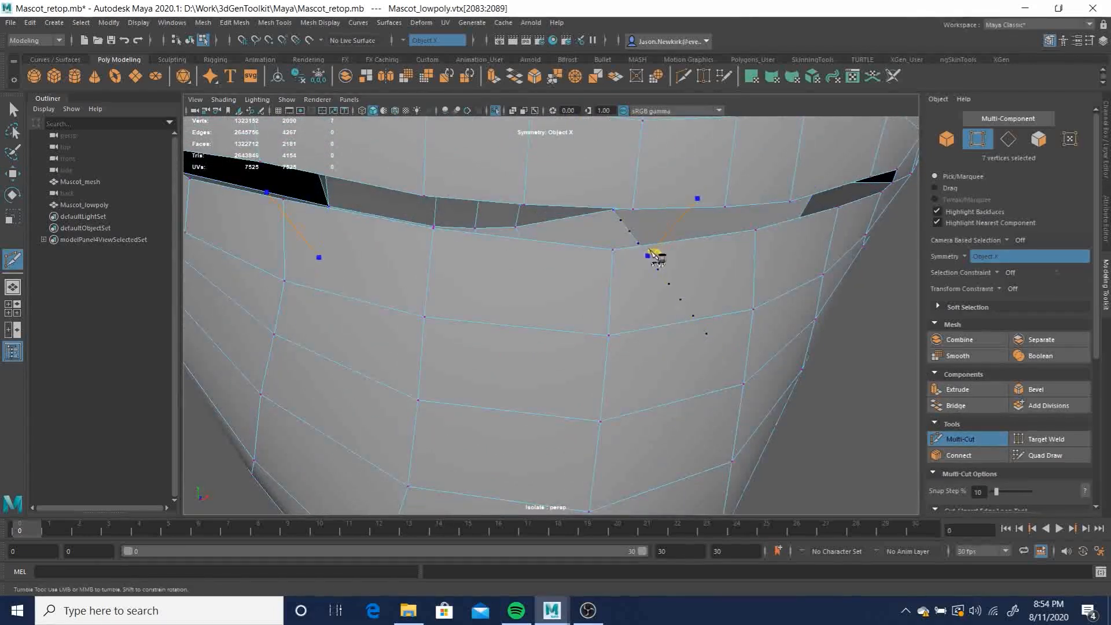
{"action": "left_click_drag", "start_coordinate": [671, 297], "coordinate": [645, 302], "text": "alt"}
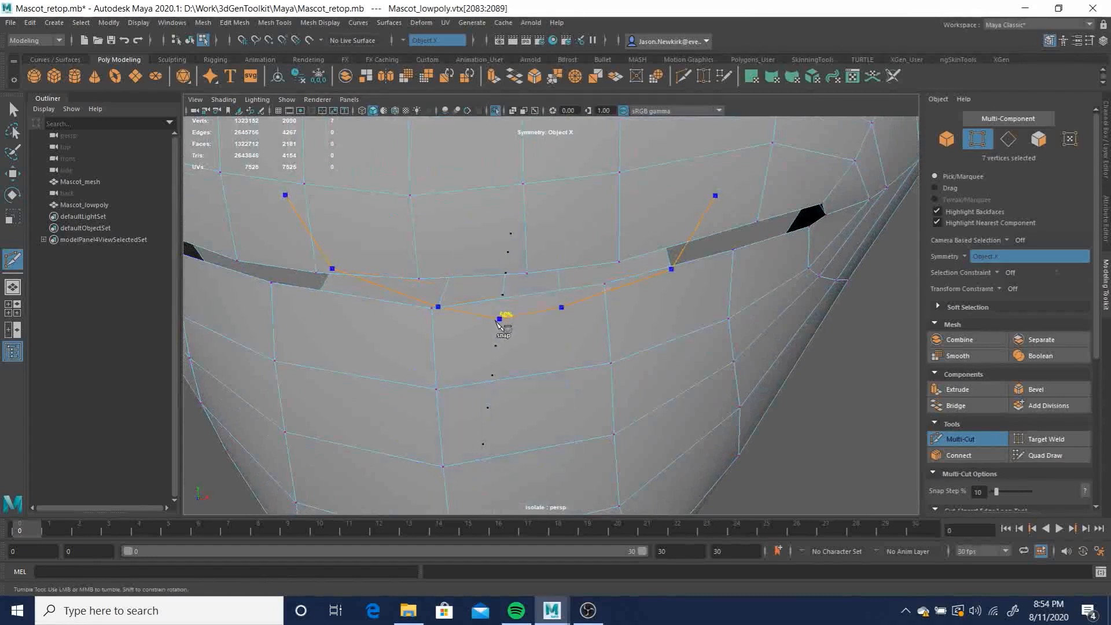
{"action": "left_click_drag", "start_coordinate": [542, 302], "coordinate": [617, 283], "text": "alt"}
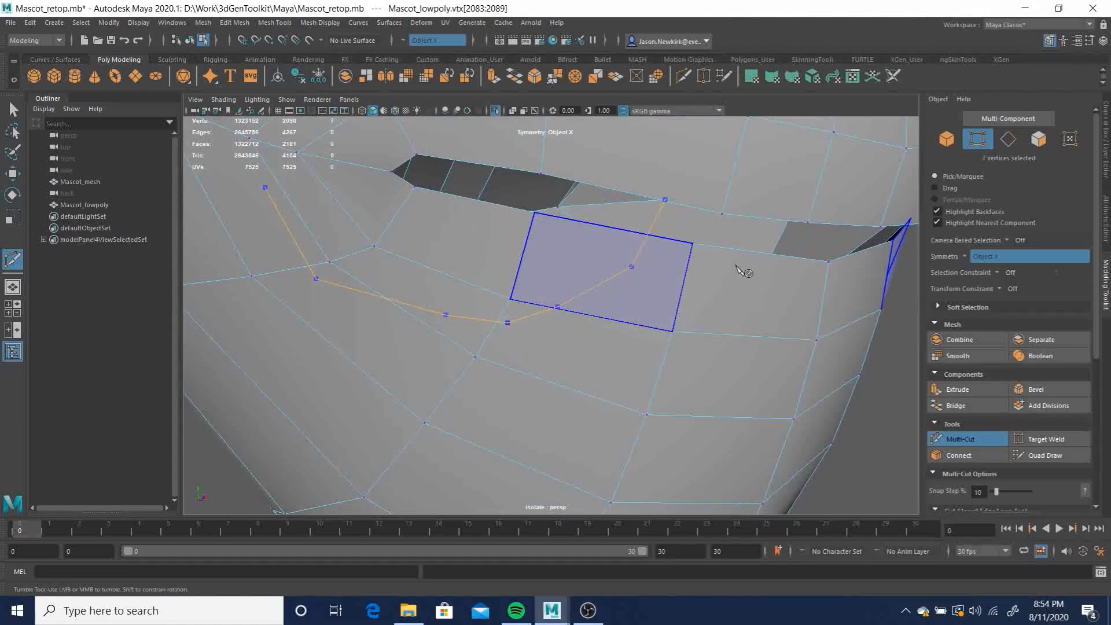
{"action": "key", "text": "Return"}
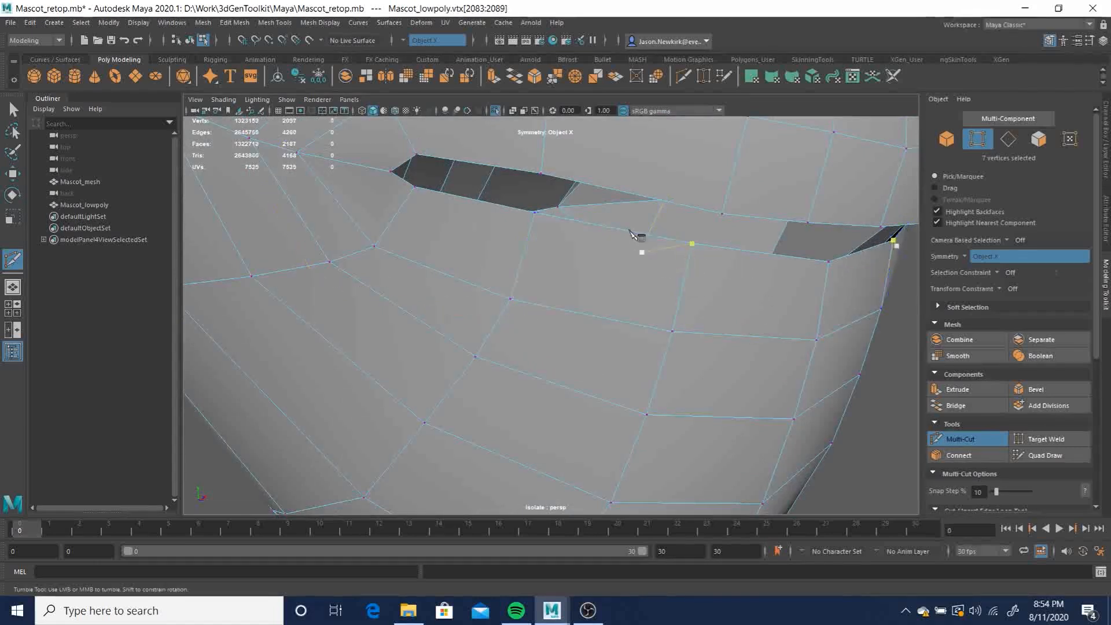
Cut additional edges inside the mouth's side, connecting the new floor row to the cavity's existing corner vertices
{"action": "left_click_drag", "start_coordinate": [638, 282], "coordinate": [647, 261], "text": "alt"}
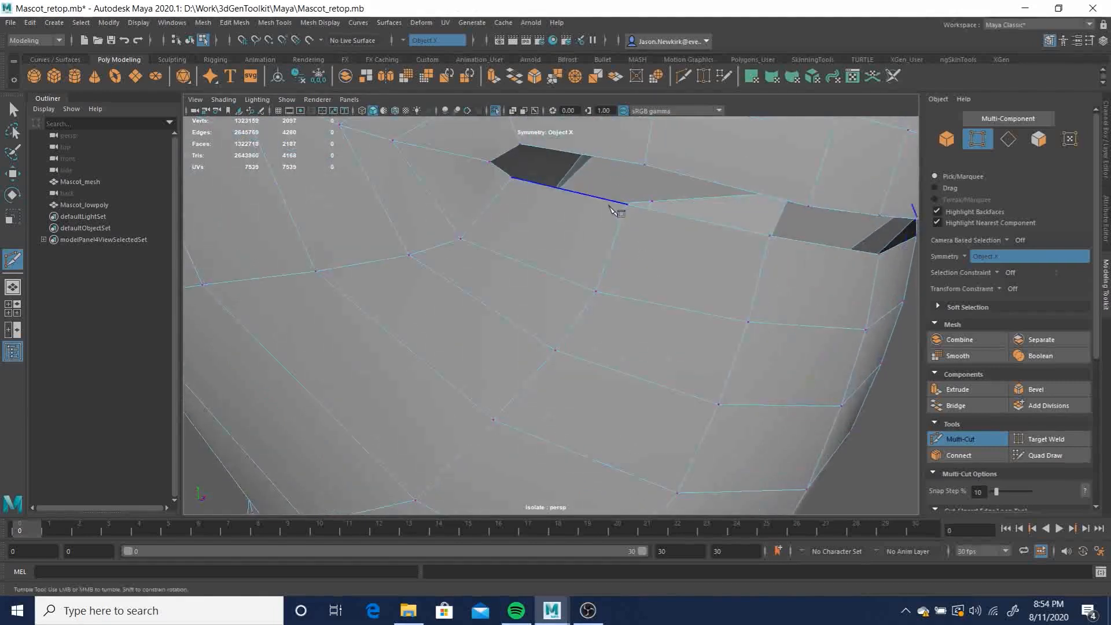
{"action": "mouse_move", "coordinate": [671, 244]}
{"action": "left_mouse_down", "text": "alt"}
{"action": "mouse_move", "coordinate": [663, 238]}
{"action": "mouse_move", "coordinate": [682, 235]}
{"action": "mouse_move", "coordinate": [669, 241]}
{"action": "left_mouse_up", "text": "alt"}
{"action": "right_click_drag", "start_coordinate": [675, 245], "coordinate": [752, 213], "text": "alt"}
{"action": "left_click_drag", "start_coordinate": [752, 213], "coordinate": [662, 302], "text": "alt"}
{"action": "right_click_drag", "start_coordinate": [663, 302], "coordinate": [717, 197], "text": "alt"}
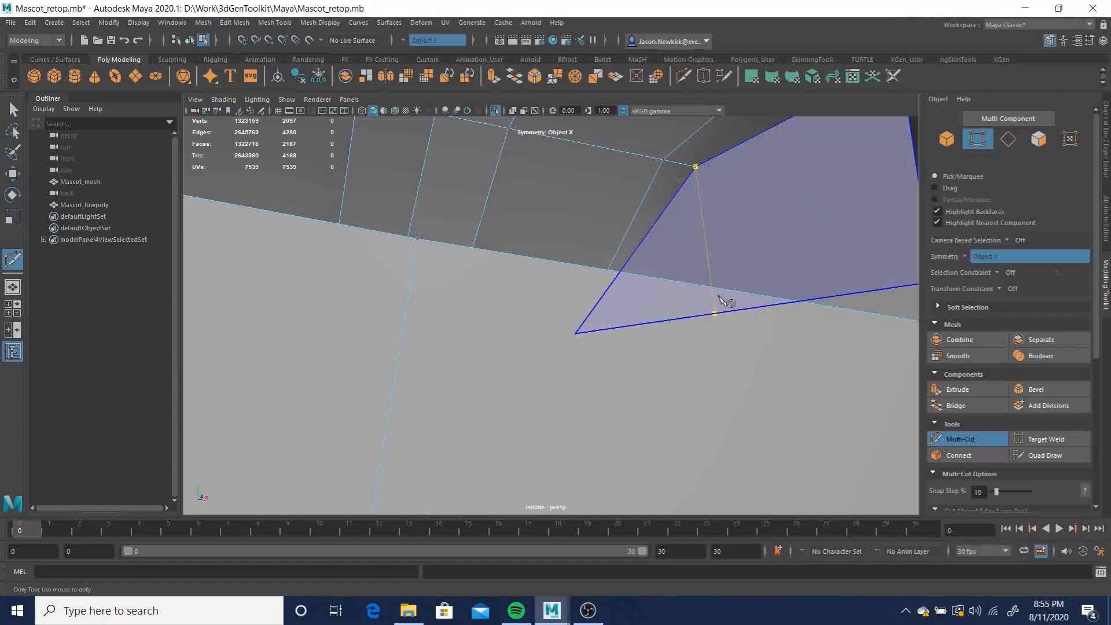
{"action": "scroll", "coordinate": [692, 298], "scroll_direction": "down", "scroll_amount": 4}
{"action": "left_click_drag", "start_coordinate": [690, 304], "coordinate": [504, 312], "text": "alt"}
{"action": "scroll", "coordinate": [595, 281], "scroll_direction": "down", "scroll_amount": 2}
Select the five vertices of the new row on the mouth cavity's floor and lower them
{"action": "key", "text": "4"}
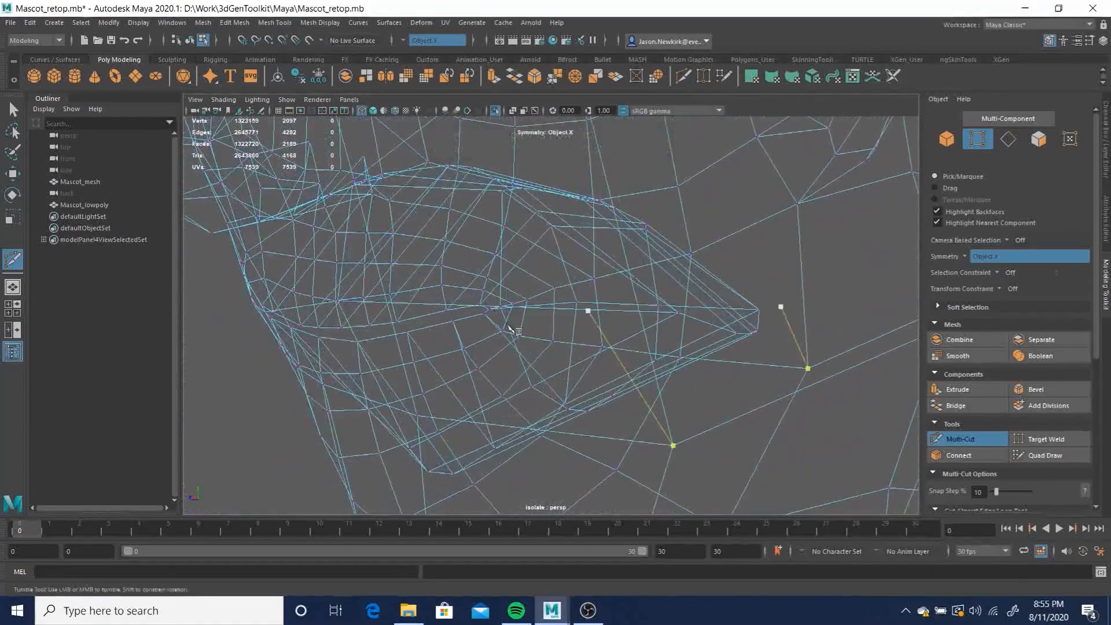
{"action": "key", "text": "q"}
{"action": "left_click", "coordinate": [531, 387]}
{"action": "left_click_drag", "start_coordinate": [554, 405], "coordinate": [567, 425], "text": "alt"}
{"action": "left_click_drag", "start_coordinate": [676, 448], "coordinate": [715, 372], "text": "alt"}
{"action": "key", "text": "w"}
{"action": "left_click_drag", "start_coordinate": [579, 359], "coordinate": [577, 405]}
Return to shaded display, set the selection to edges and turn symmetry off
{"action": "left_click_drag", "start_coordinate": [577, 405], "coordinate": [520, 318], "text": "alt"}
{"action": "mouse_move", "coordinate": [521, 319]}
{"action": "right_mouse_down", "text": "alt"}
{"action": "mouse_move", "coordinate": [589, 335]}
{"action": "mouse_move", "coordinate": [624, 329]}
{"action": "mouse_move", "coordinate": [393, 311]}
{"action": "right_mouse_up", "text": "alt"}
{"action": "key", "text": "5"}
{"action": "left_click_drag", "start_coordinate": [394, 311], "coordinate": [434, 269], "text": "alt"}
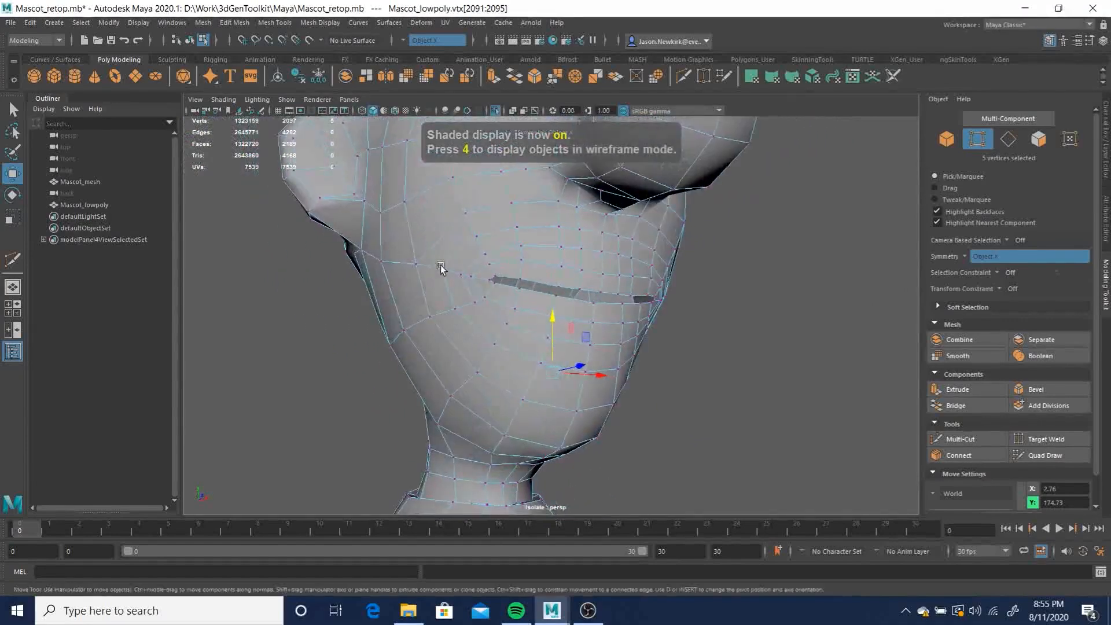
{"action": "right_click_drag", "start_coordinate": [434, 269], "coordinate": [683, 359], "text": "alt"}
{"action": "left_click_drag", "start_coordinate": [683, 358], "coordinate": [652, 327], "text": "alt"}
{"action": "scroll", "coordinate": [652, 328], "scroll_direction": "down", "scroll_amount": 2}
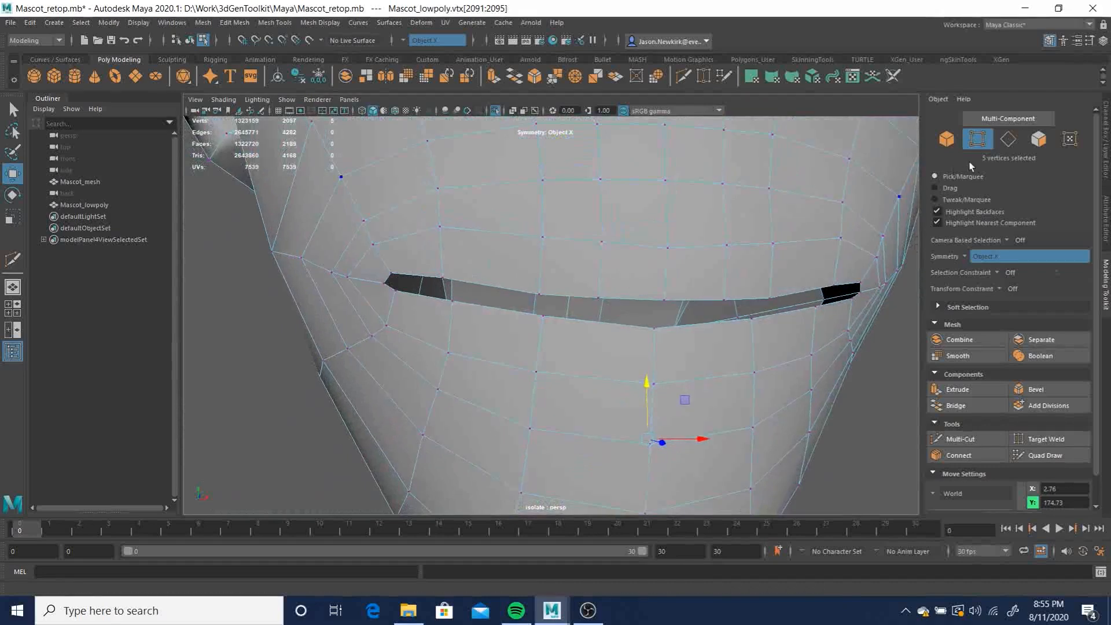
{"action": "left_click", "coordinate": [1009, 139]}
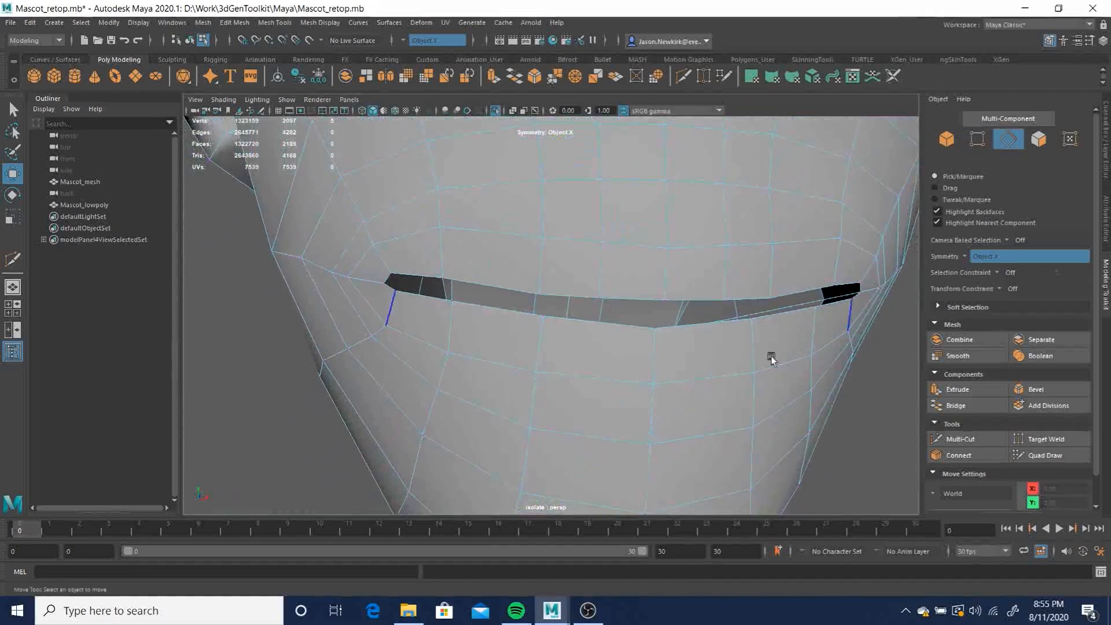
{"action": "right_click", "coordinate": [667, 276]}
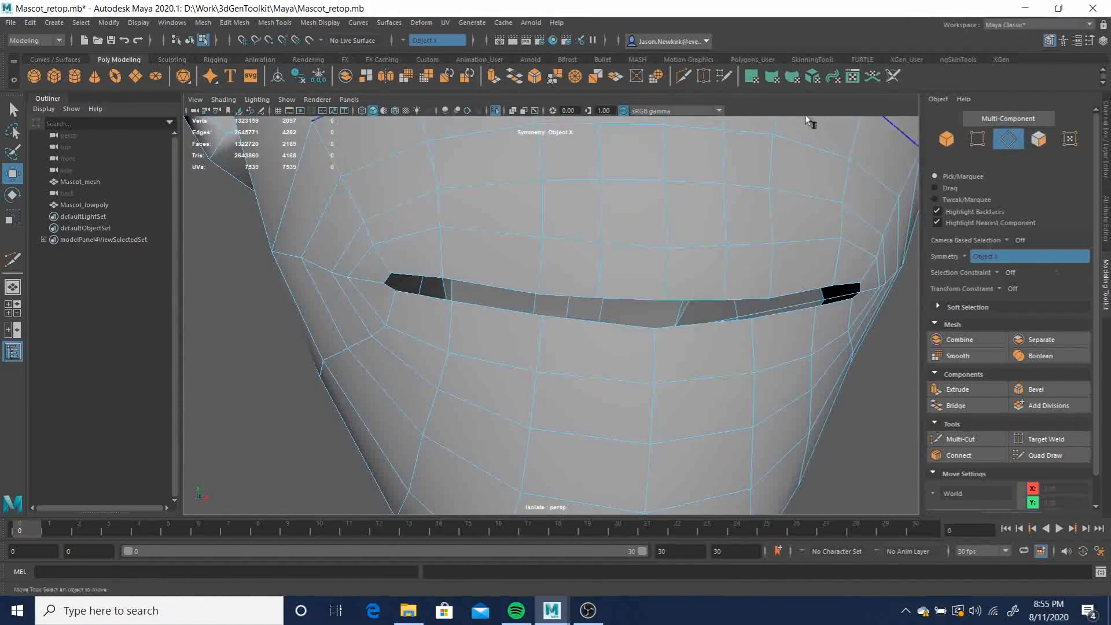
{"action": "left_click", "coordinate": [409, 38]}
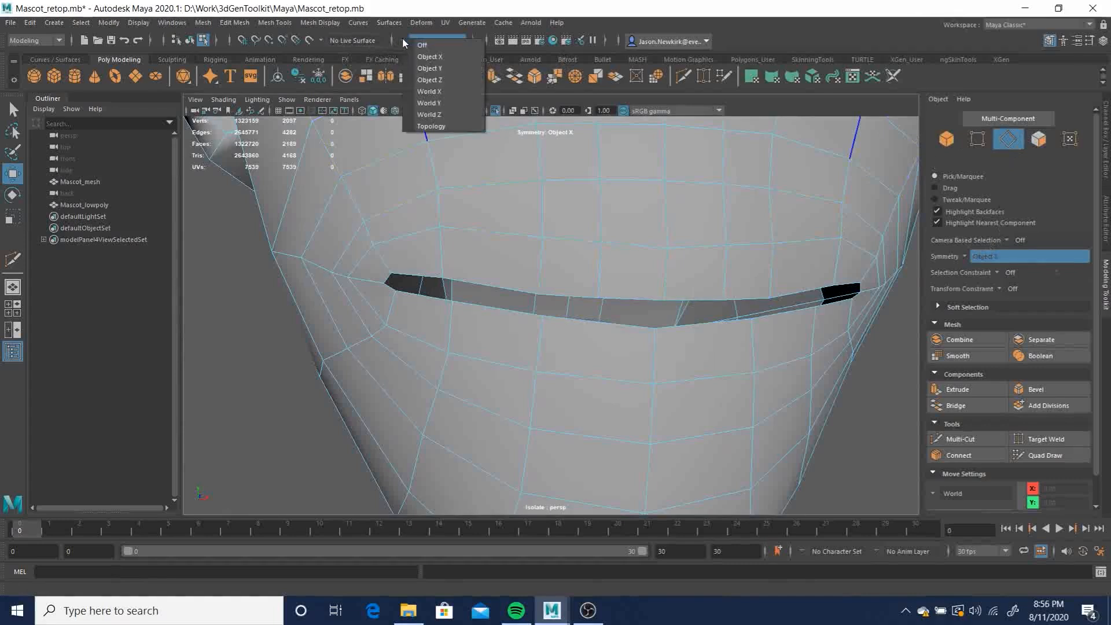
{"action": "left_click", "coordinate": [417, 49]}
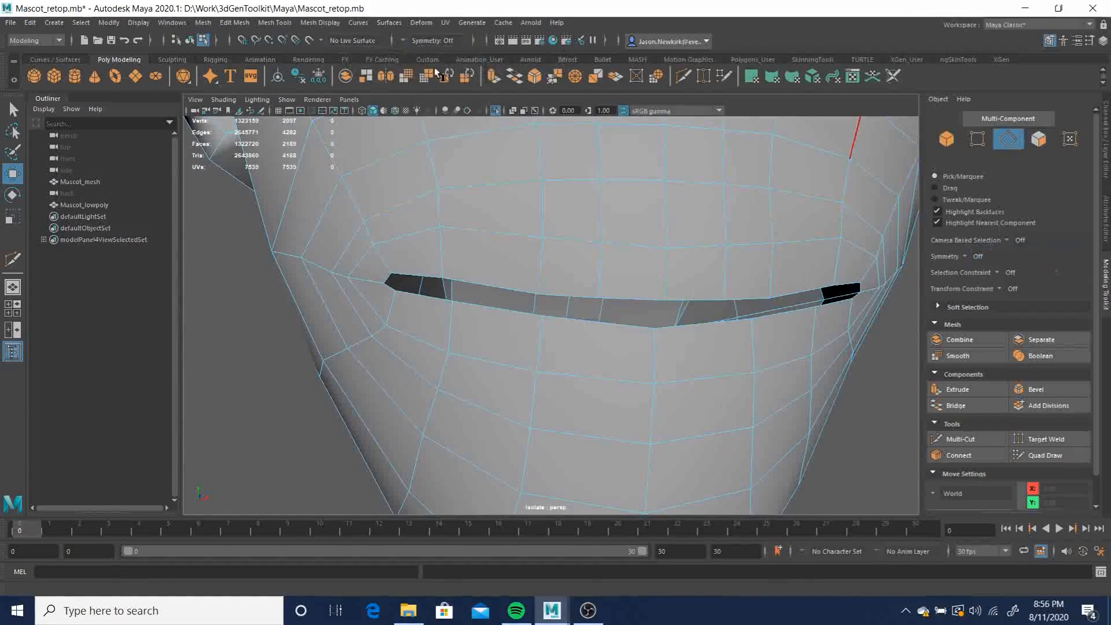
Insert an edge loop around the mouth opening, close to the edge of the lips
{"action": "right_click", "coordinate": [668, 276]}
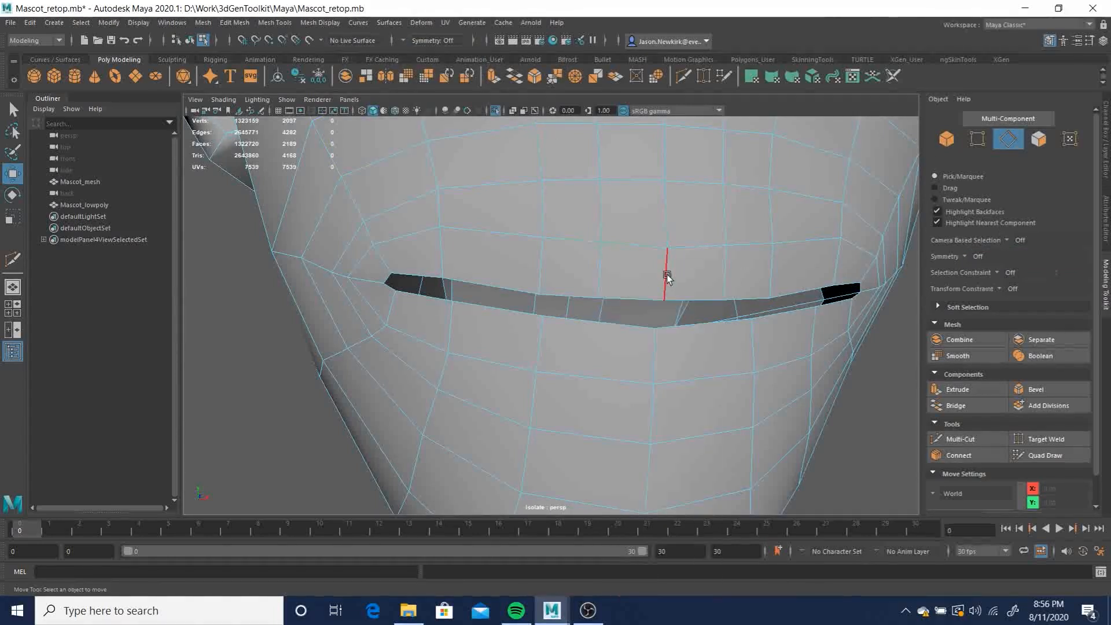
{"action": "right_click", "coordinate": [668, 278], "text": "shift"}
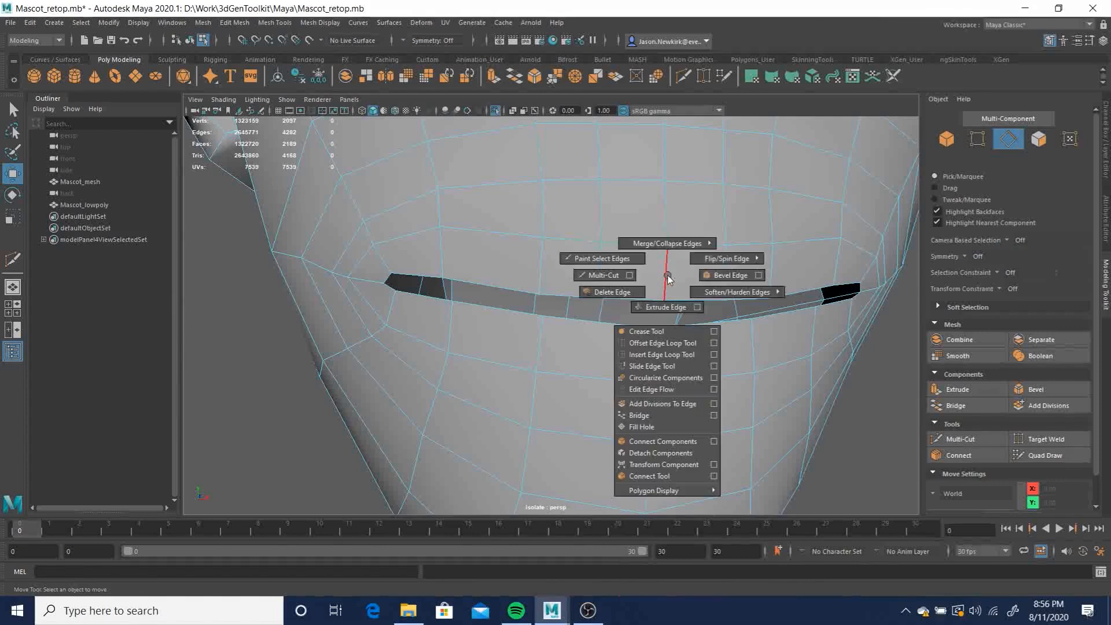
{"action": "left_click", "coordinate": [666, 355]}
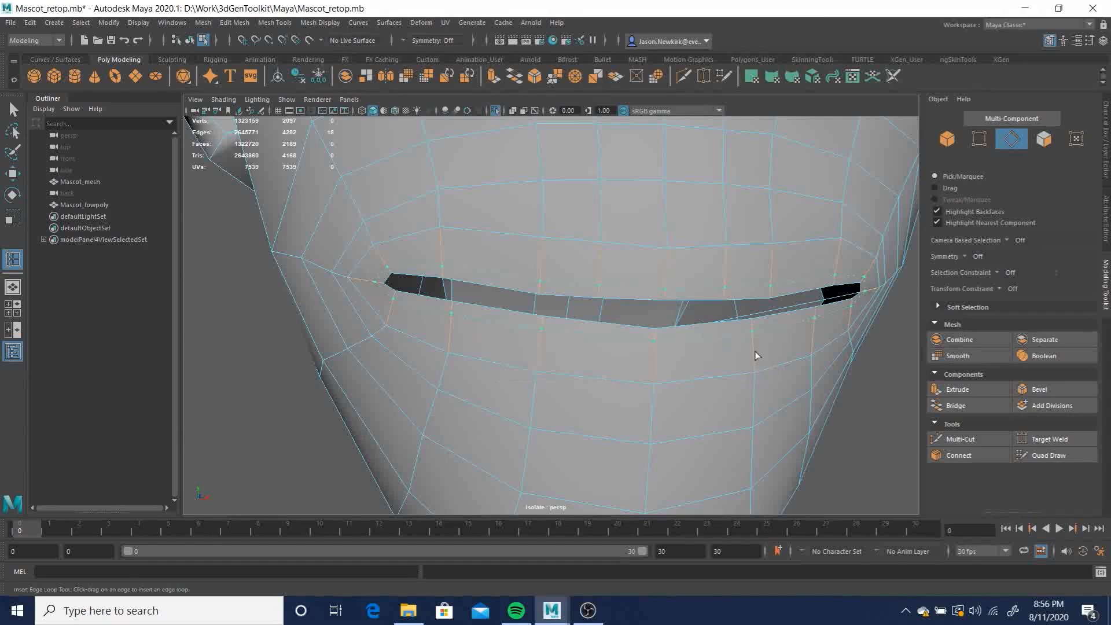
{"action": "left_click_drag", "start_coordinate": [950, 390], "coordinate": [949, 389]}
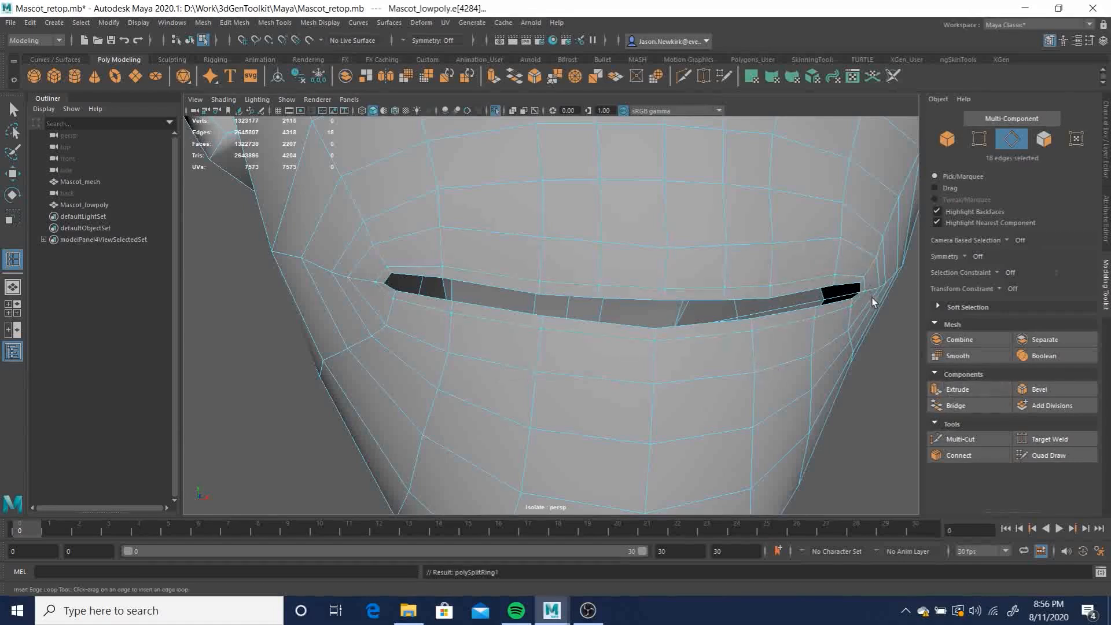
Examine the lips, mouth opening and eye sockets from several angles, with and without the mesh edges displayed
{"action": "right_click_drag", "start_coordinate": [767, 291], "coordinate": [537, 252], "text": "alt"}
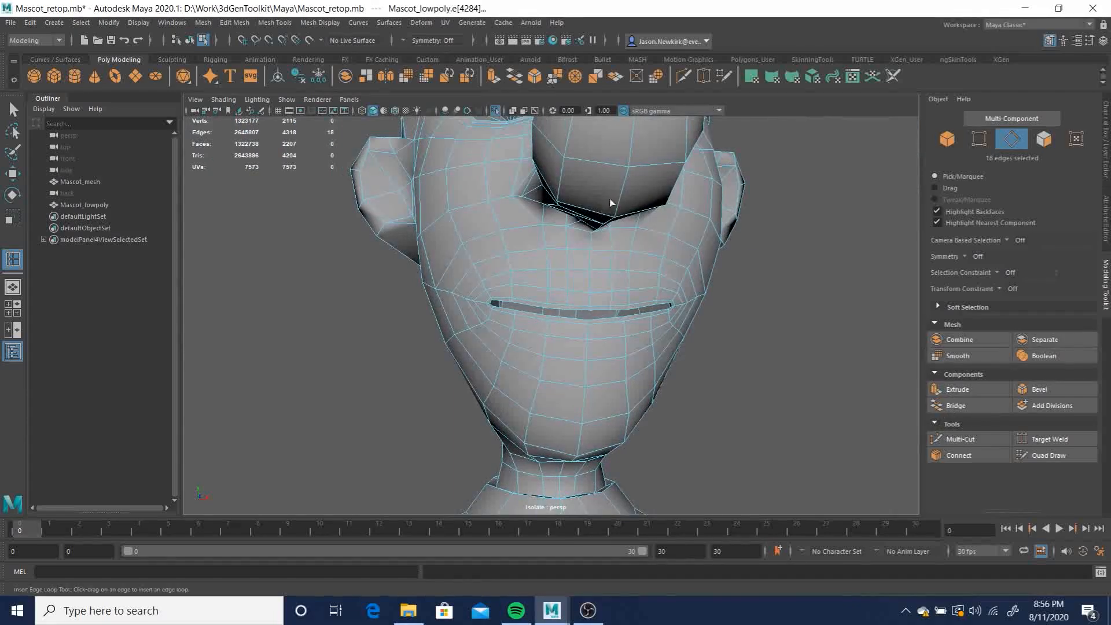
{"action": "left_click_drag", "start_coordinate": [653, 273], "coordinate": [648, 246], "text": "alt"}
{"action": "right_click_drag", "start_coordinate": [567, 199], "coordinate": [717, 262], "text": "alt"}
{"action": "left_click_drag", "start_coordinate": [717, 262], "coordinate": [649, 306], "text": "alt"}
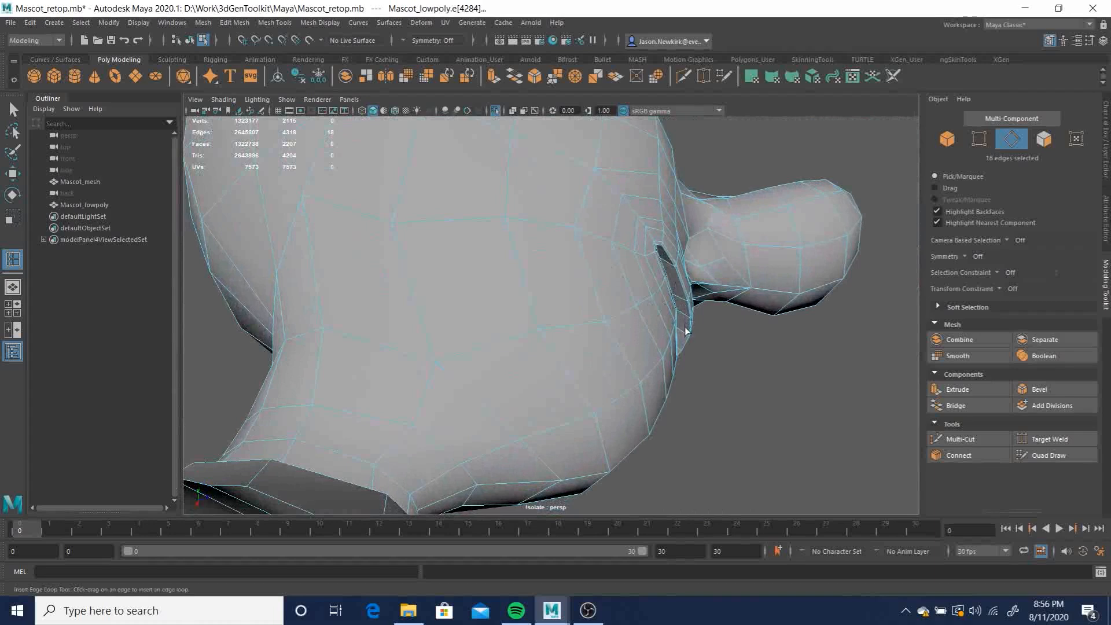
{"action": "left_click_drag", "start_coordinate": [849, 392], "coordinate": [660, 375], "text": "alt"}
{"action": "right_click_drag", "start_coordinate": [732, 332], "coordinate": [597, 324], "text": "alt"}
{"action": "left_click_drag", "start_coordinate": [599, 323], "coordinate": [640, 384], "text": "alt"}
{"action": "right_click_drag", "start_coordinate": [640, 384], "coordinate": [702, 466], "text": "alt"}
{"action": "left_click_drag", "start_coordinate": [696, 377], "coordinate": [648, 388], "text": "alt"}
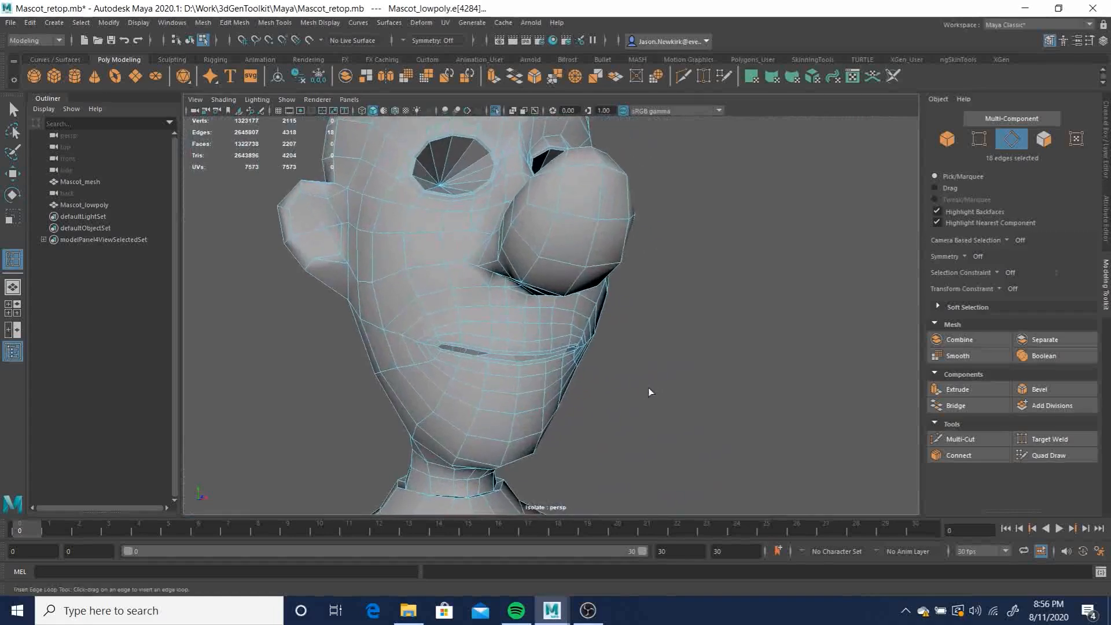
{"action": "key", "text": "F8"}
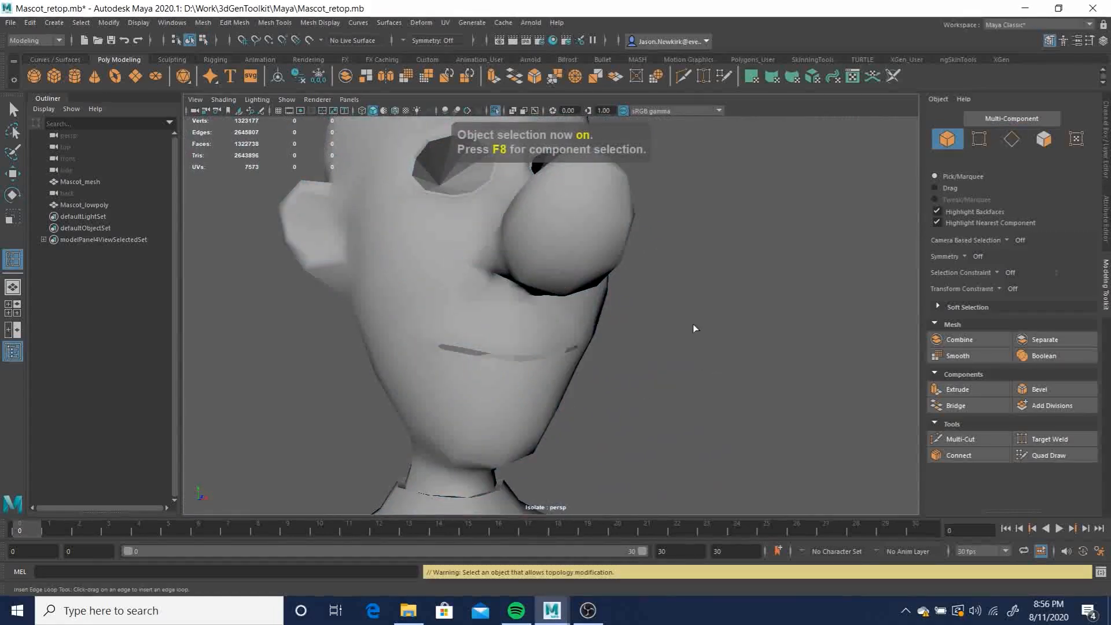
{"action": "left_click_drag", "start_coordinate": [731, 319], "coordinate": [528, 288], "text": "alt"}
{"action": "right_click_drag", "start_coordinate": [529, 287], "coordinate": [596, 407], "text": "alt"}
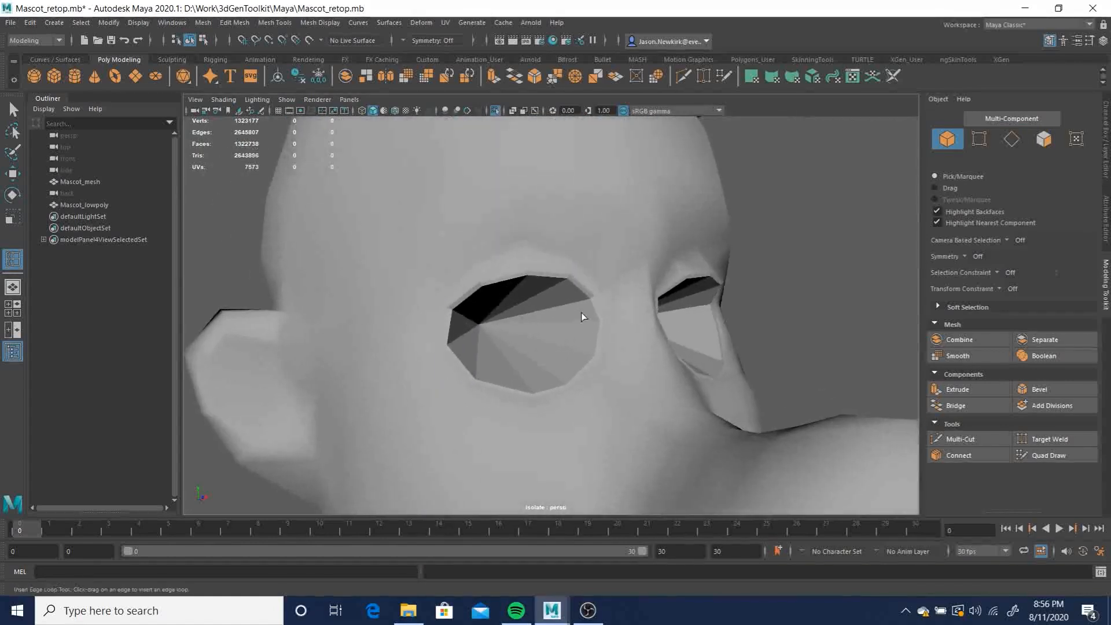
Try to insert an edge loop across the radial edges of the triangle fan inside the eye socket
{"action": "left_click", "coordinate": [1011, 138]}
{"action": "left_click", "coordinate": [551, 332]}
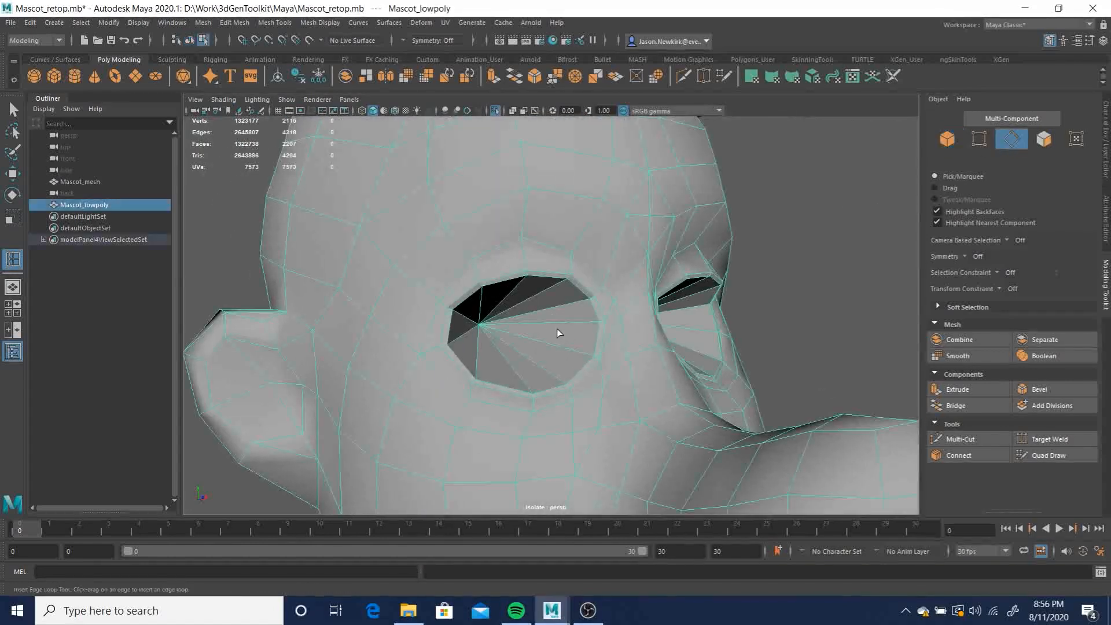
{"action": "left_click", "coordinate": [567, 321]}
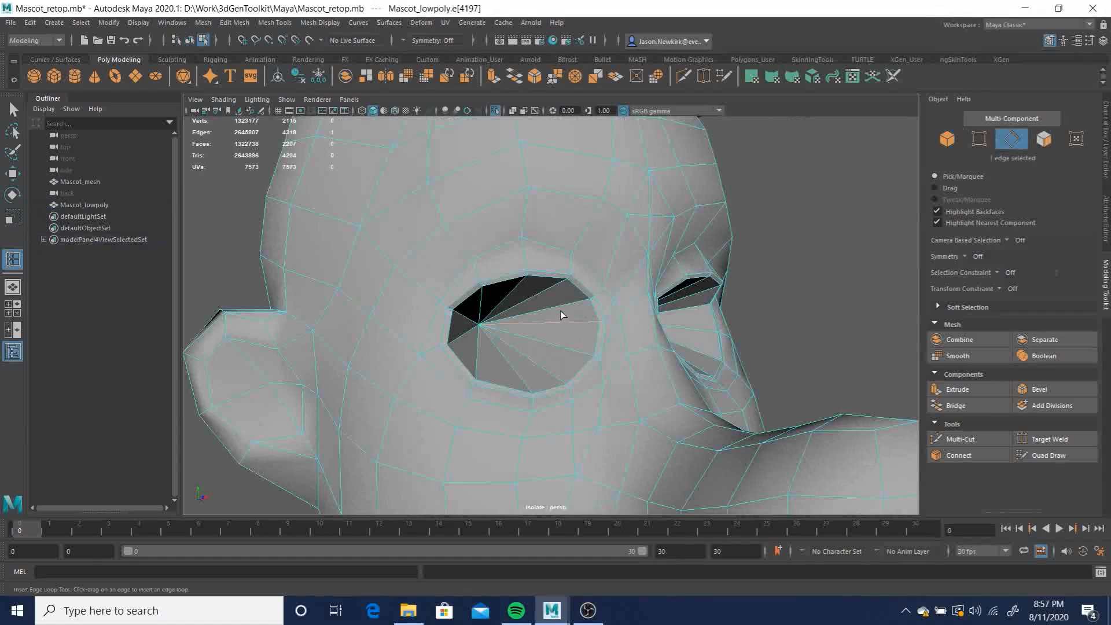
{"action": "left_click", "coordinate": [543, 293]}
{"action": "left_click_drag", "start_coordinate": [512, 349], "coordinate": [513, 349]}
{"action": "left_click_drag", "start_coordinate": [619, 367], "coordinate": [562, 355], "text": "alt"}
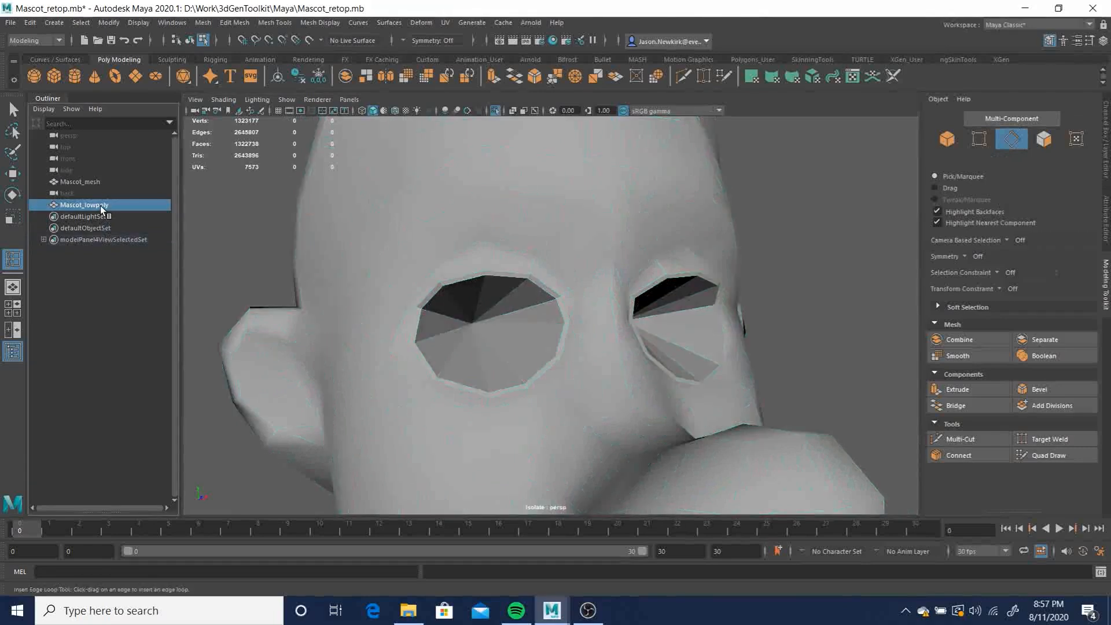
{"action": "left_click", "coordinate": [1014, 140]}
{"action": "left_click", "coordinate": [1015, 139]}
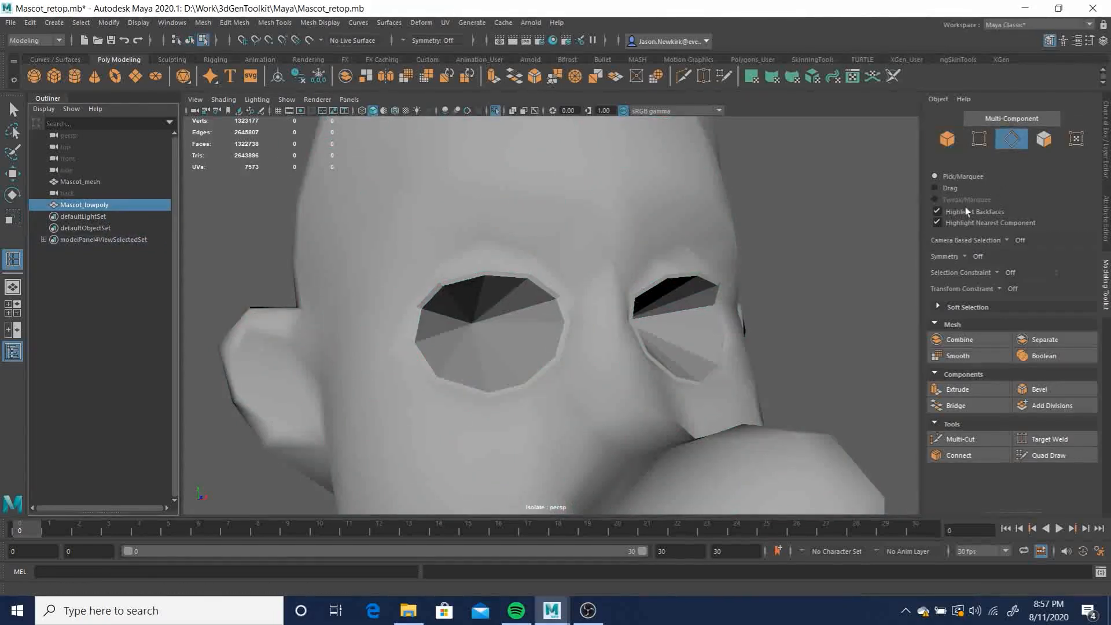
{"action": "left_click", "coordinate": [1013, 141]}
{"action": "left_click", "coordinate": [1012, 141]}
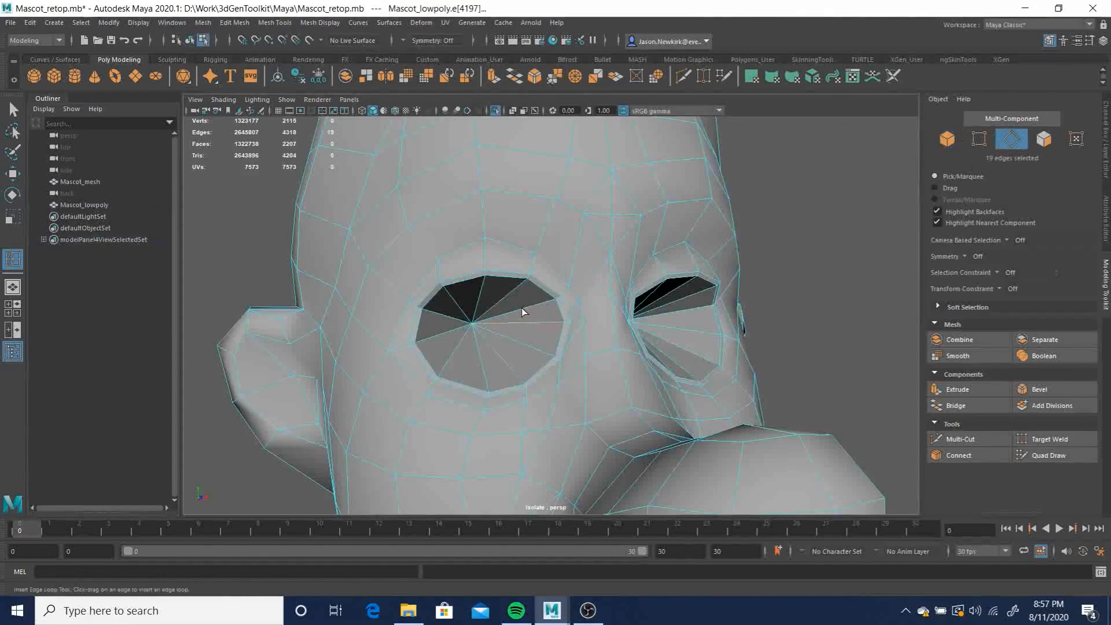
{"action": "key", "text": "q"}
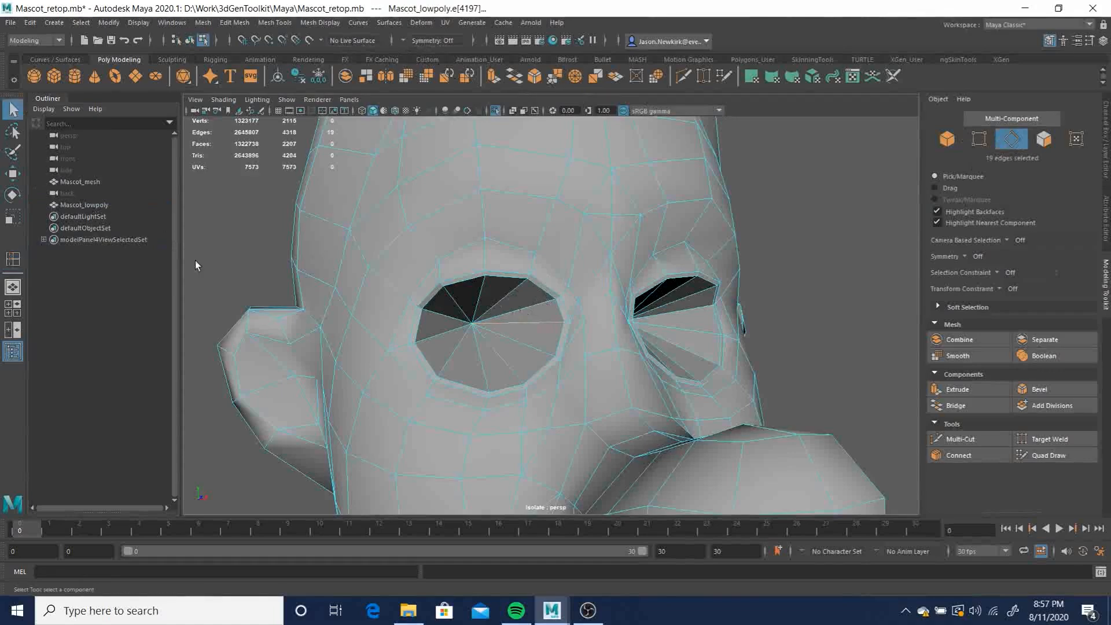
Clear the edge selection, reselect the low-poly mascot as an object and return to selecting edges
{"action": "left_click", "coordinate": [227, 239]}
{"action": "left_click_drag", "start_coordinate": [694, 348], "coordinate": [617, 339], "text": "alt"}
{"action": "right_click_drag", "start_coordinate": [617, 340], "coordinate": [474, 307], "text": "alt"}
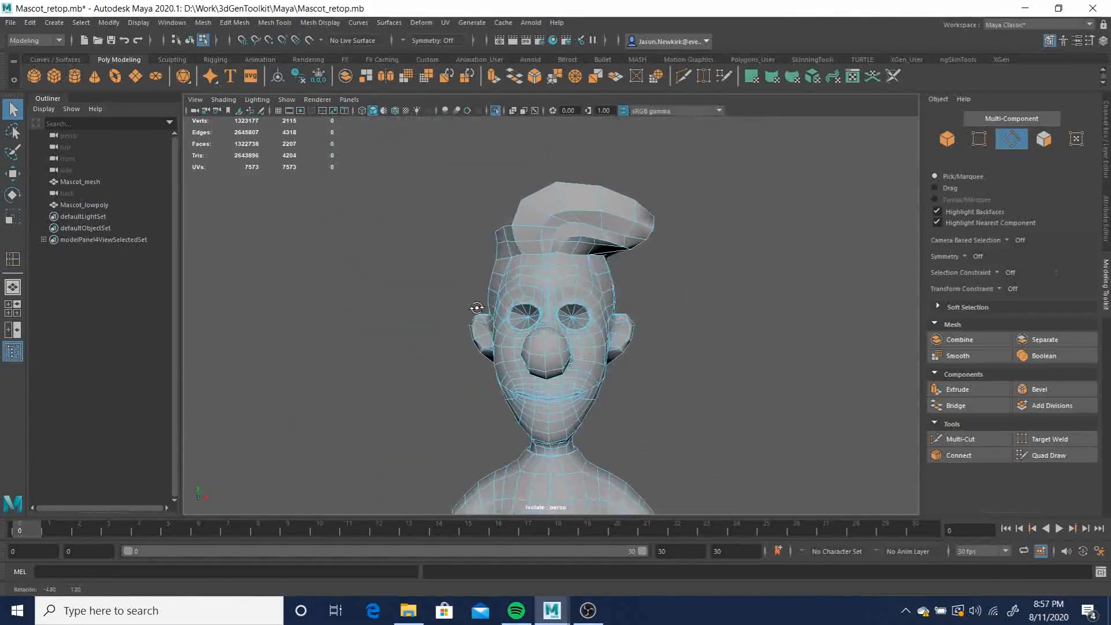
{"action": "key", "text": "F8"}
{"action": "left_click", "coordinate": [694, 330]}
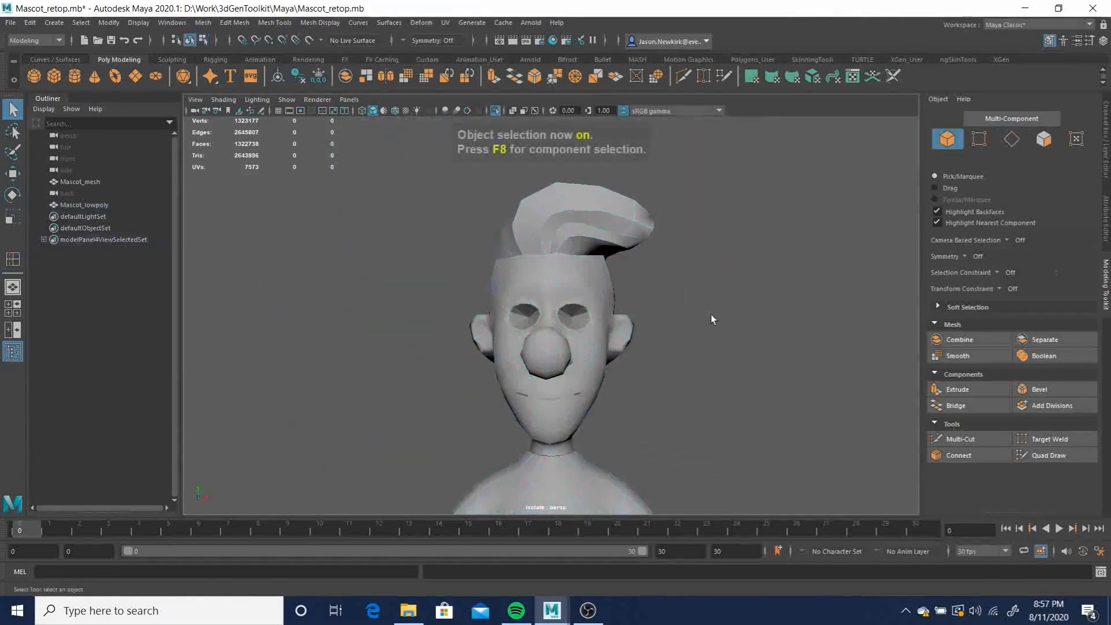
{"action": "left_click", "coordinate": [577, 302]}
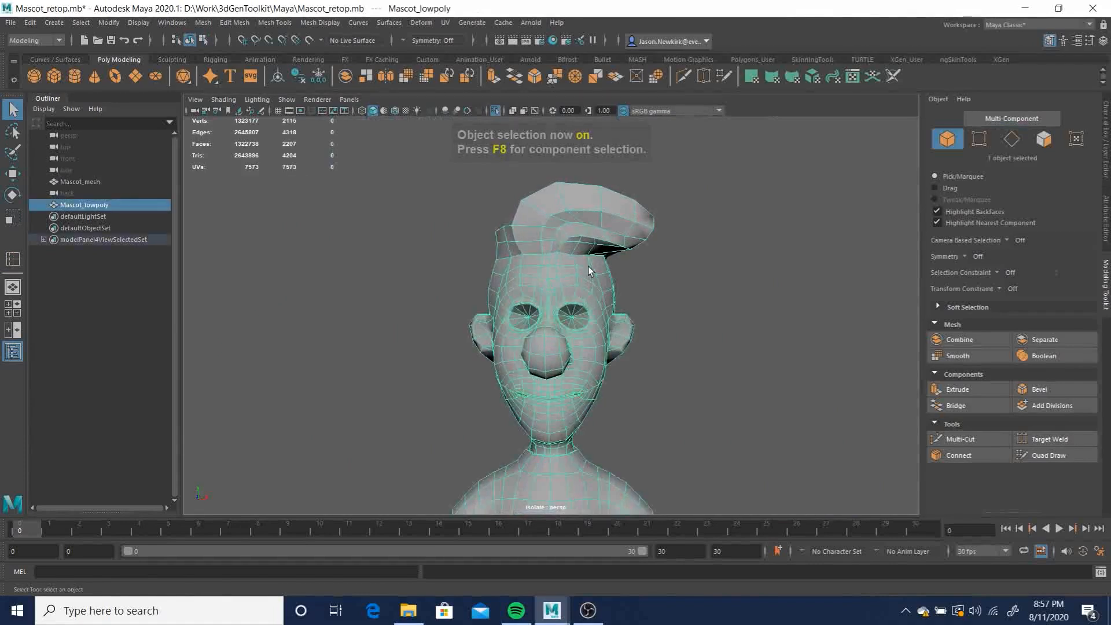
{"action": "left_click", "coordinate": [1012, 142]}
Select all the radial edges of the triangle fan inside one eye socket
{"action": "right_click_drag", "start_coordinate": [744, 300], "coordinate": [835, 355], "text": "alt"}
{"action": "left_click", "coordinate": [669, 286]}
{"action": "left_click", "coordinate": [709, 269], "text": "shift"}
{"action": "left_click", "coordinate": [737, 283], "text": "shift"}
{"action": "left_click", "coordinate": [748, 308], "text": "shift"}
{"action": "left_click", "coordinate": [735, 360], "text": "shift"}
{"action": "left_click", "coordinate": [680, 375], "text": "shift"}
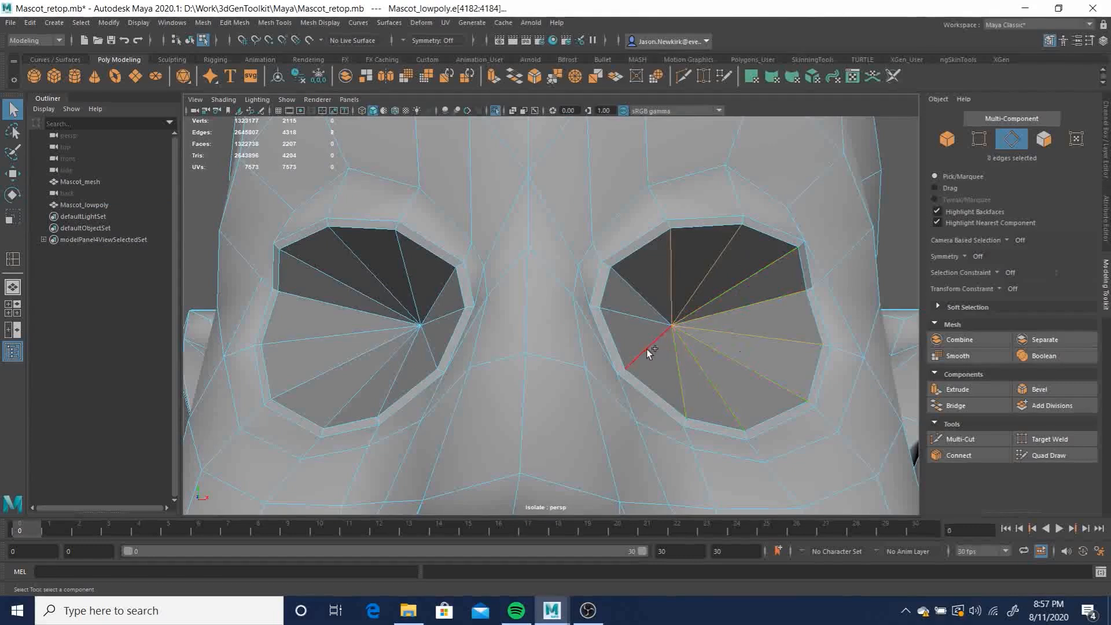
{"action": "left_click", "coordinate": [644, 318], "text": "shift"}
{"action": "left_click", "coordinate": [646, 294], "text": "shift"}
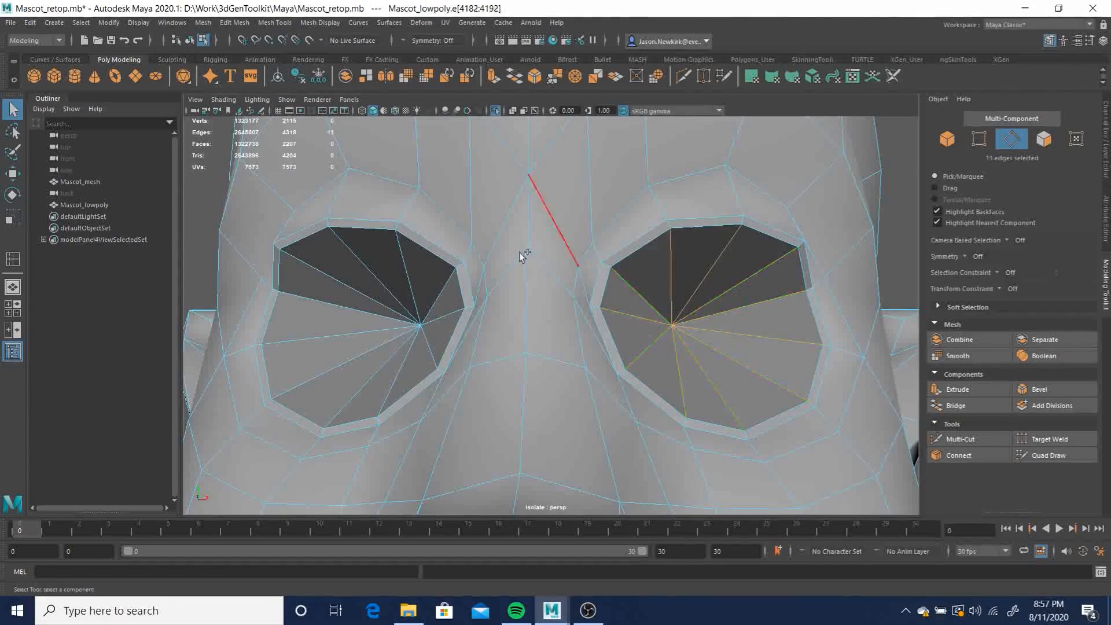
Turn on Object X symmetry and soften the radial edges in both eye sockets
{"action": "left_click", "coordinate": [406, 38]}
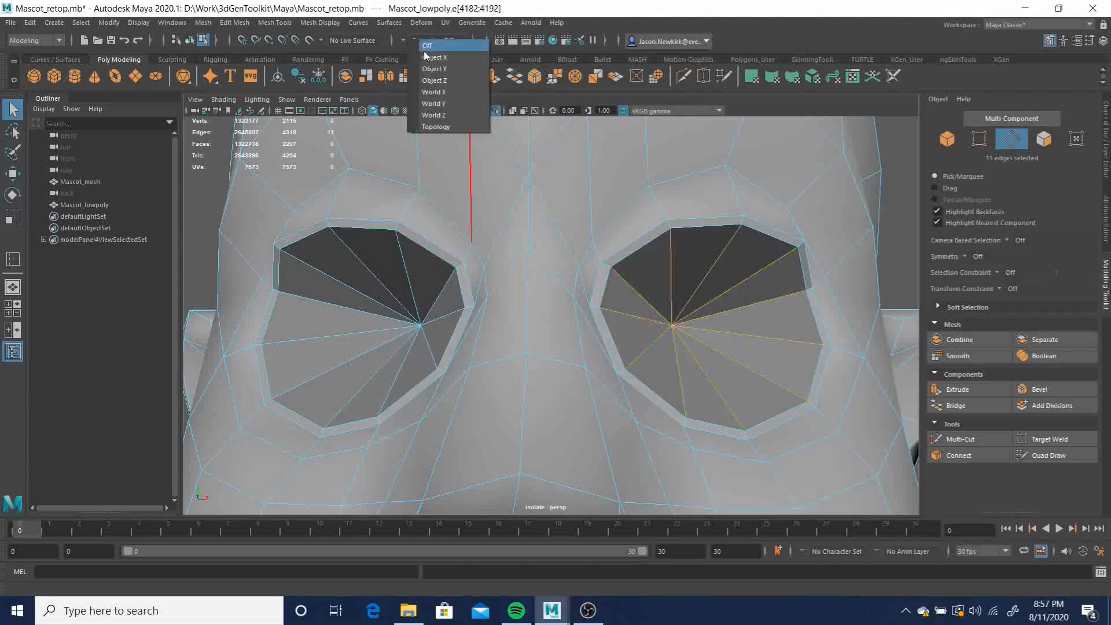
{"action": "left_click", "coordinate": [436, 61]}
{"action": "right_click_drag", "start_coordinate": [746, 313], "coordinate": [533, 267], "text": "alt"}
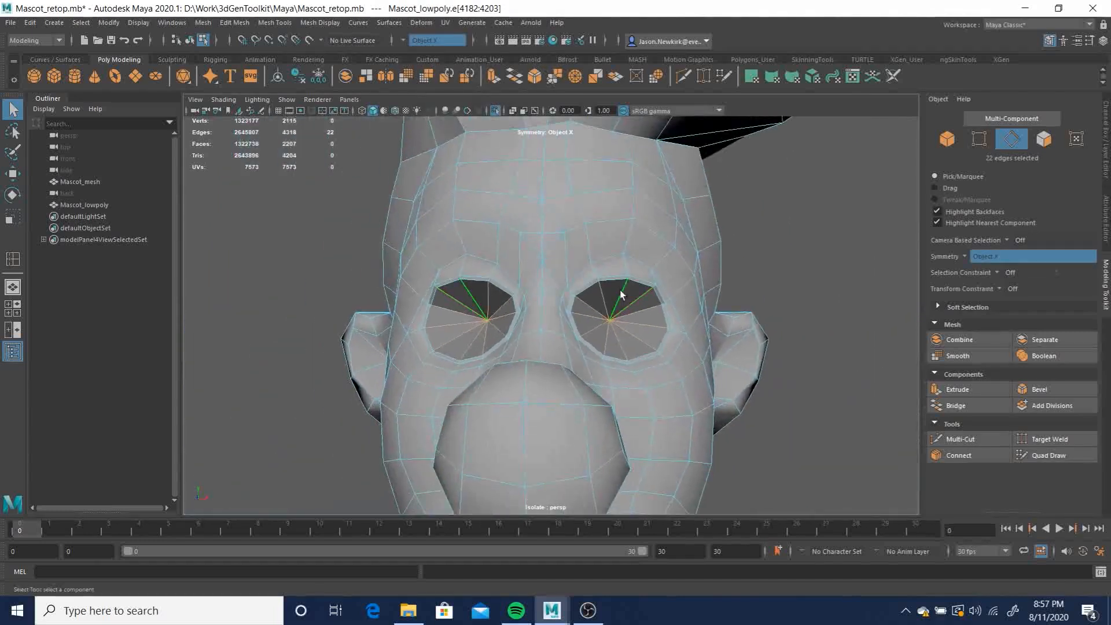
{"action": "right_click_drag", "start_coordinate": [612, 316], "coordinate": [757, 316], "text": "shift"}
{"action": "left_click", "coordinate": [833, 239]}
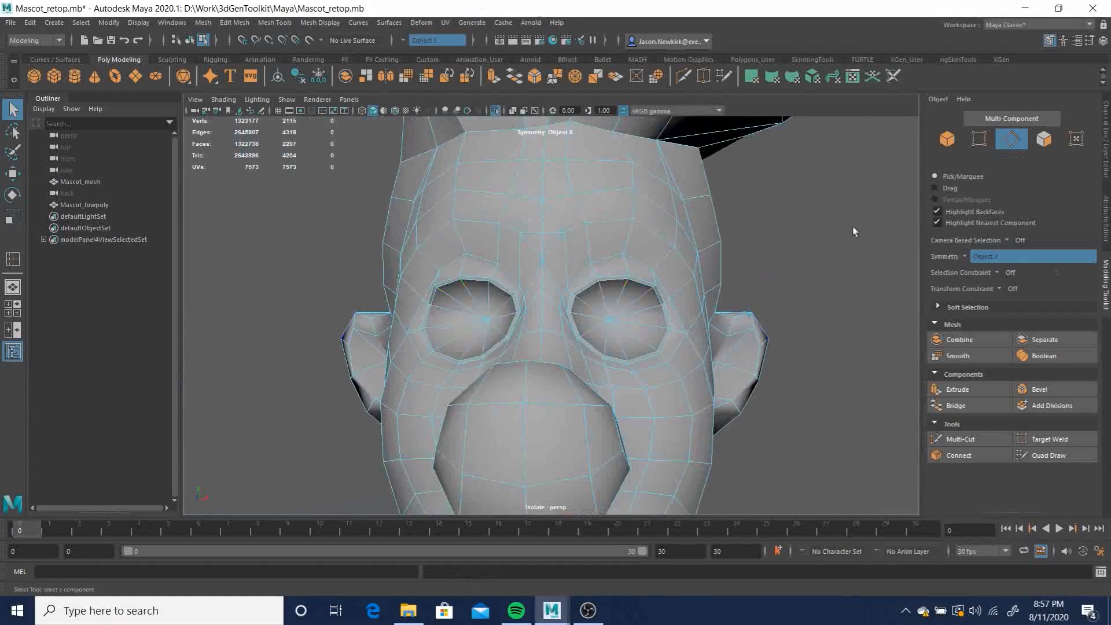
{"action": "left_click", "coordinate": [947, 138]}
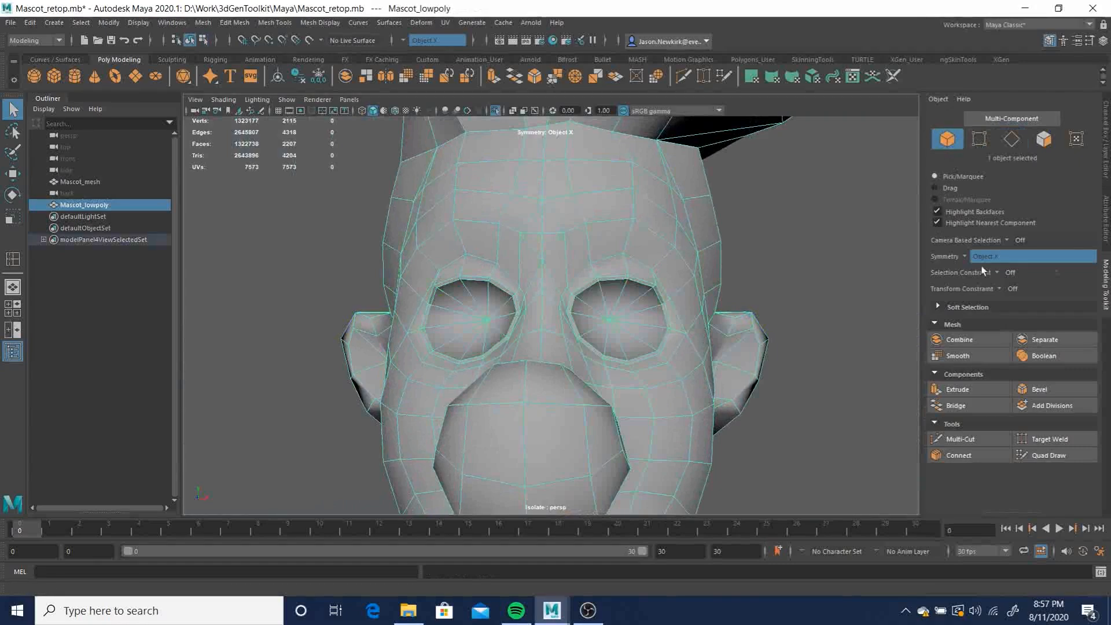
{"action": "left_click", "coordinate": [807, 231]}
Try to select the inner edges of the mouth cavity one by one through the mouth opening
{"action": "left_click_drag", "start_coordinate": [770, 289], "coordinate": [590, 247], "text": "alt"}
{"action": "right_click_drag", "start_coordinate": [577, 343], "coordinate": [821, 478], "text": "alt"}
{"action": "middle_click_drag", "start_coordinate": [764, 466], "coordinate": [708, 113], "text": "alt"}
{"action": "right_click_drag", "start_coordinate": [645, 160], "coordinate": [675, 251], "text": "alt"}
{"action": "left_click_drag", "start_coordinate": [666, 192], "coordinate": [632, 222], "text": "alt"}
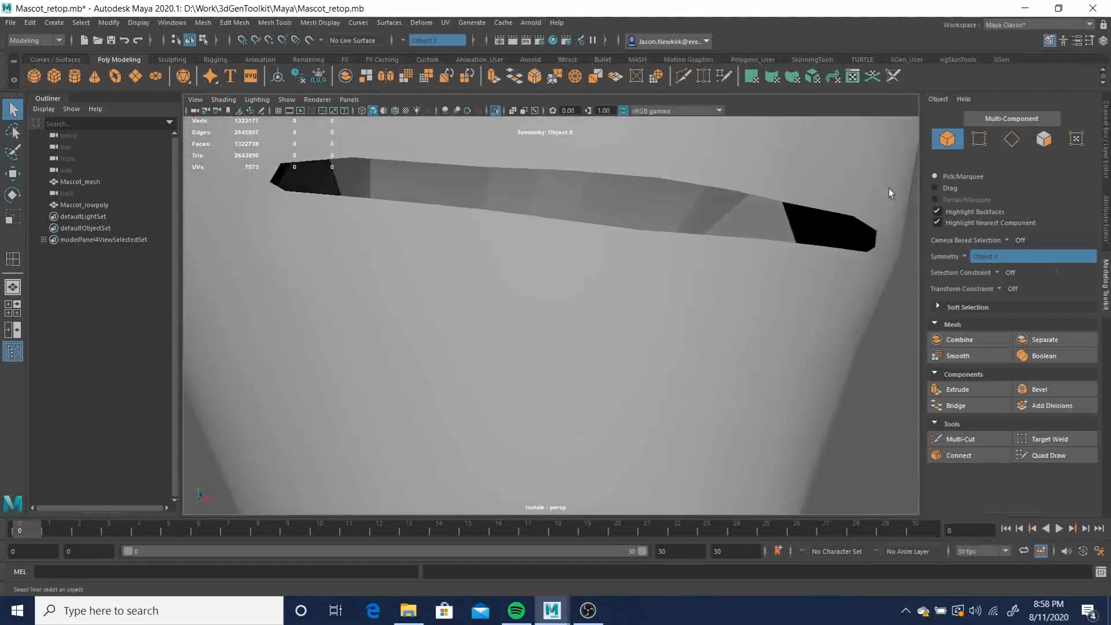
{"action": "left_click", "coordinate": [1011, 140]}
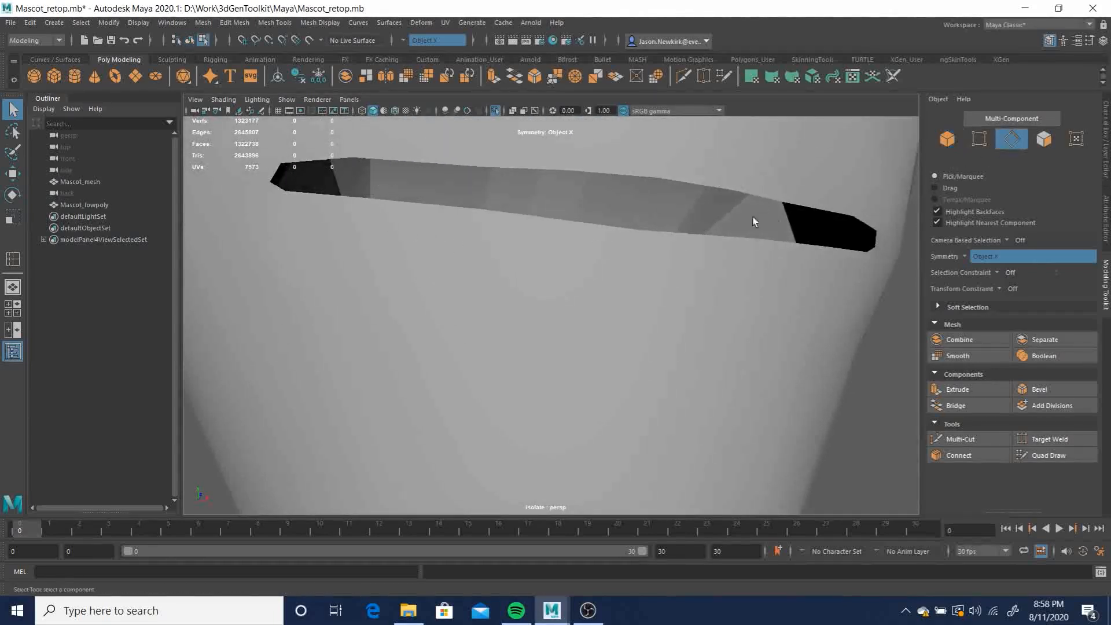
{"action": "left_click", "coordinate": [688, 219]}
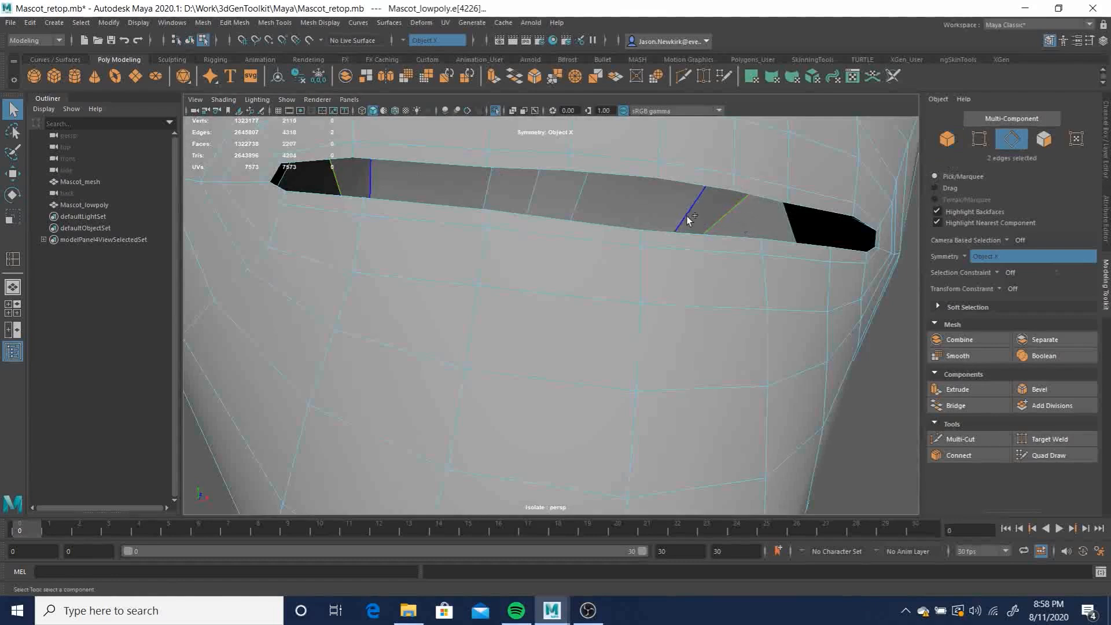
{"action": "left_click", "coordinate": [602, 203], "text": "shift"}
{"action": "left_click", "coordinate": [581, 197], "text": "shift"}
{"action": "left_click", "coordinate": [535, 193], "text": "shift"}
{"action": "left_click_drag", "start_coordinate": [671, 228], "coordinate": [590, 230], "text": "alt"}
{"action": "left_click_drag", "start_coordinate": [293, 266], "coordinate": [716, 263], "text": "shift"}
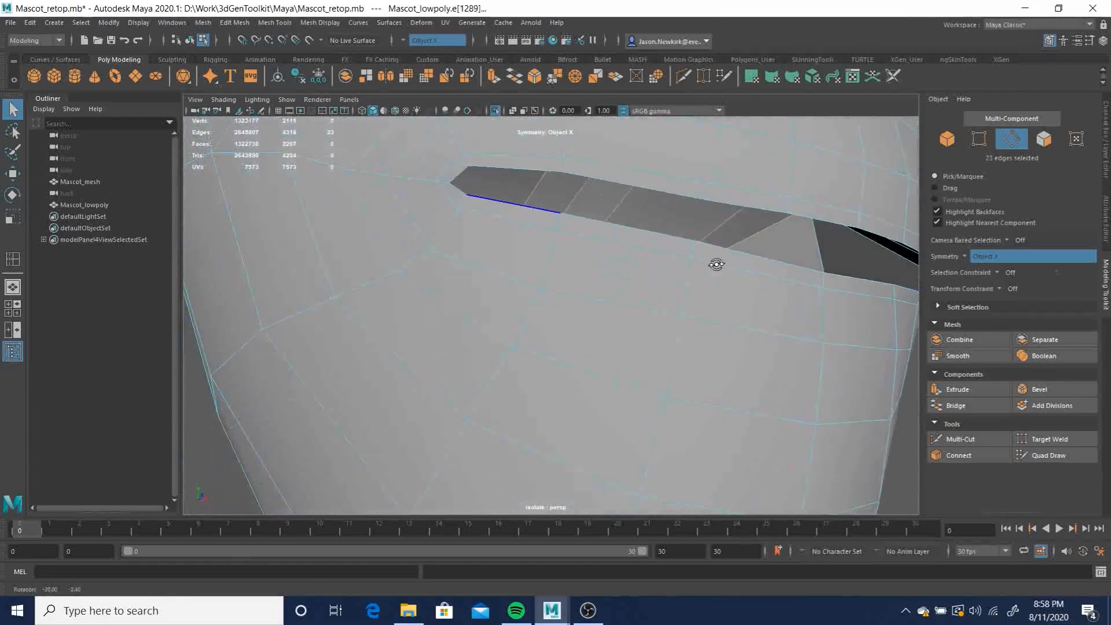
Try to add the remaining inner mouth edges to the selection from both corners of the mouth
{"action": "left_click", "coordinate": [880, 248], "text": "shift"}
{"action": "left_click_drag", "start_coordinate": [904, 290], "coordinate": [545, 359], "text": "alt"}
{"action": "left_click", "coordinate": [477, 359], "text": "shift"}
{"action": "left_click", "coordinate": [496, 350], "text": "shift"}
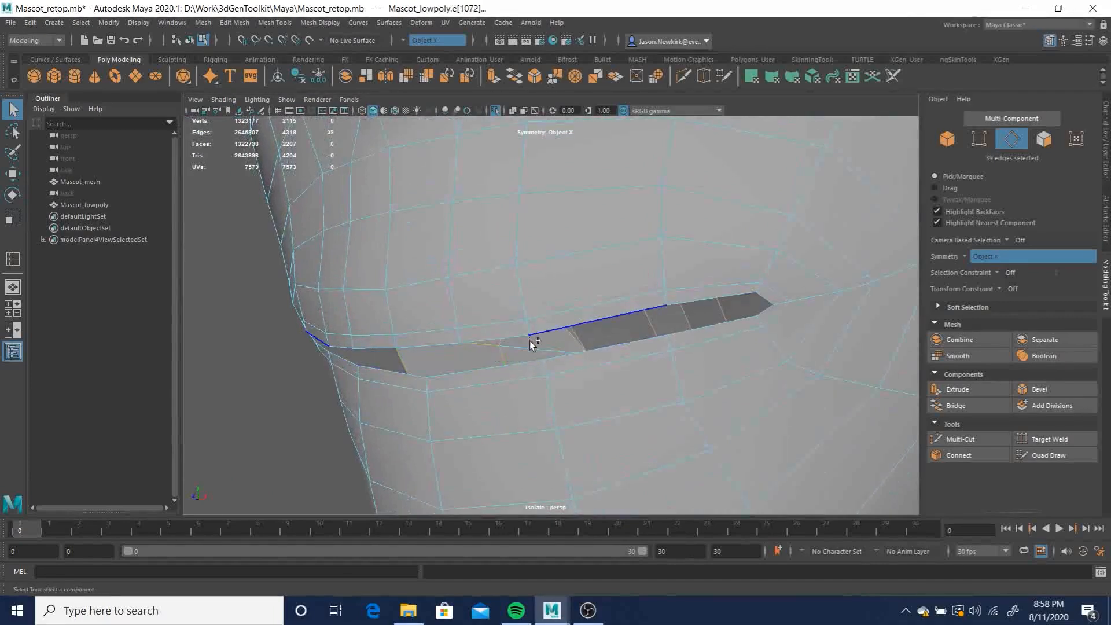
{"action": "left_click_drag", "start_coordinate": [545, 364], "coordinate": [606, 384], "text": "alt"}
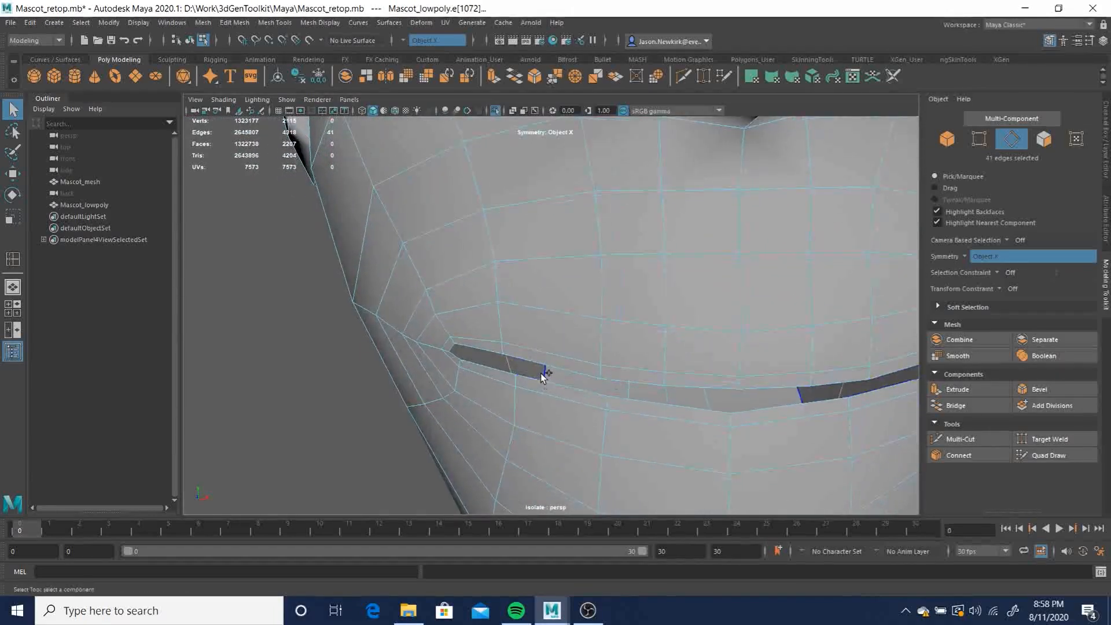
{"action": "left_click_drag", "start_coordinate": [711, 399], "coordinate": [732, 384], "text": "shift"}
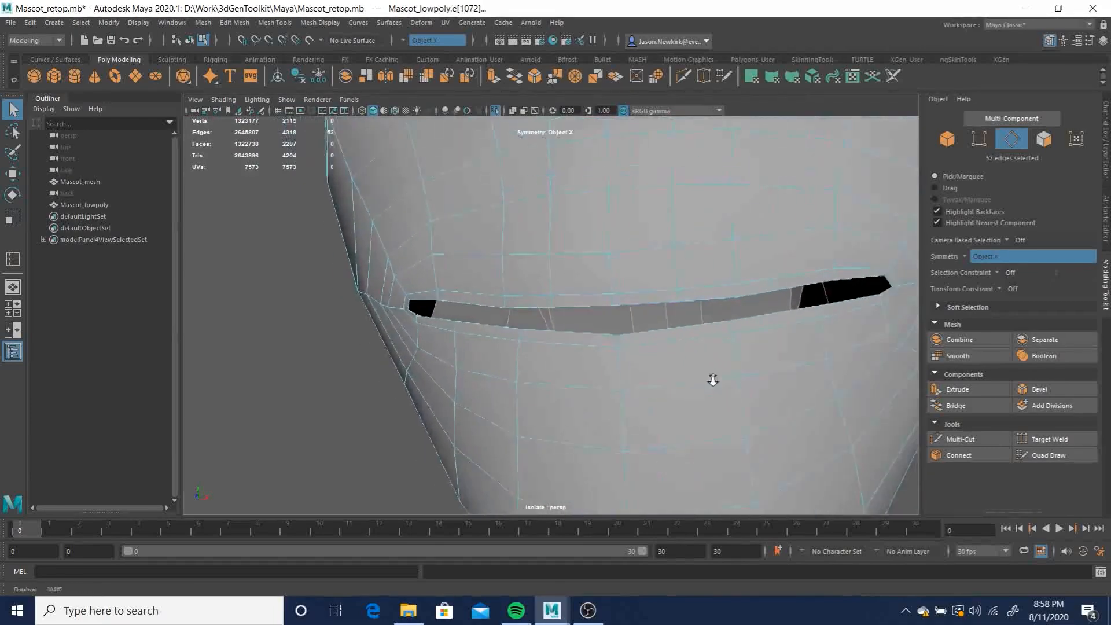
{"action": "right_click_drag", "start_coordinate": [732, 384], "coordinate": [561, 354], "text": "alt"}
{"action": "left_click_drag", "start_coordinate": [637, 359], "coordinate": [402, 263], "text": "alt"}
In wireframe display, remove the stray edges outside the mouth cavity from the selection
{"action": "key", "text": "4"}
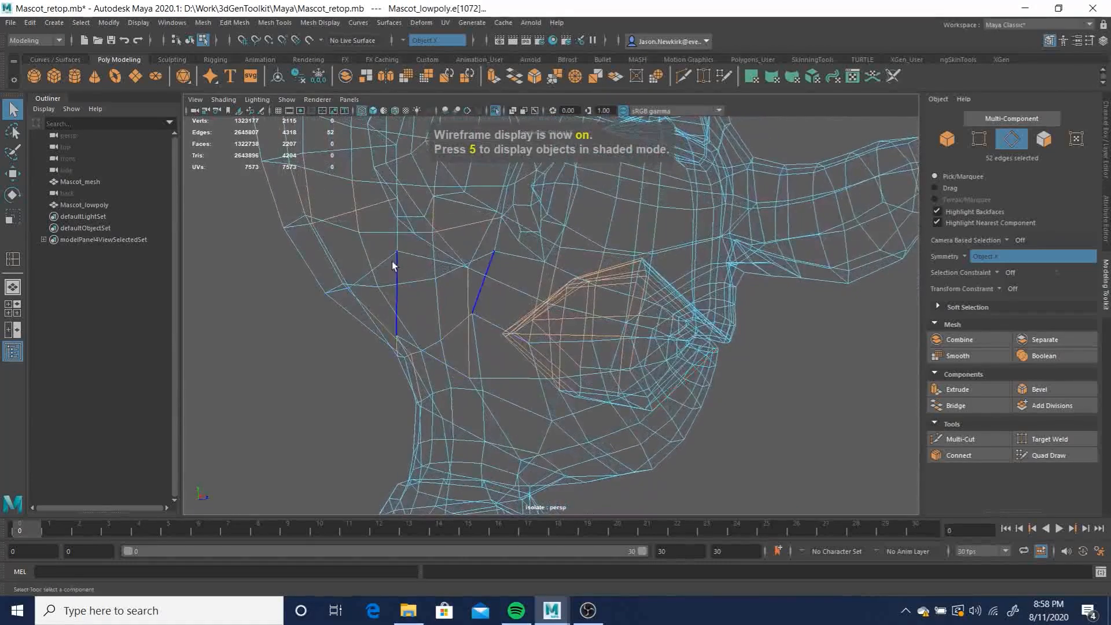
{"action": "left_click_drag", "start_coordinate": [327, 243], "coordinate": [483, 394], "text": "ctrl"}
{"action": "left_click_drag", "start_coordinate": [425, 322], "coordinate": [419, 258], "text": "alt"}
{"action": "left_click_drag", "start_coordinate": [596, 300], "coordinate": [594, 302], "text": "ctrl"}
{"action": "left_click_drag", "start_coordinate": [566, 366], "coordinate": [634, 316], "text": "alt"}
{"action": "scroll", "coordinate": [741, 394], "scroll_direction": "up", "scroll_amount": 3}
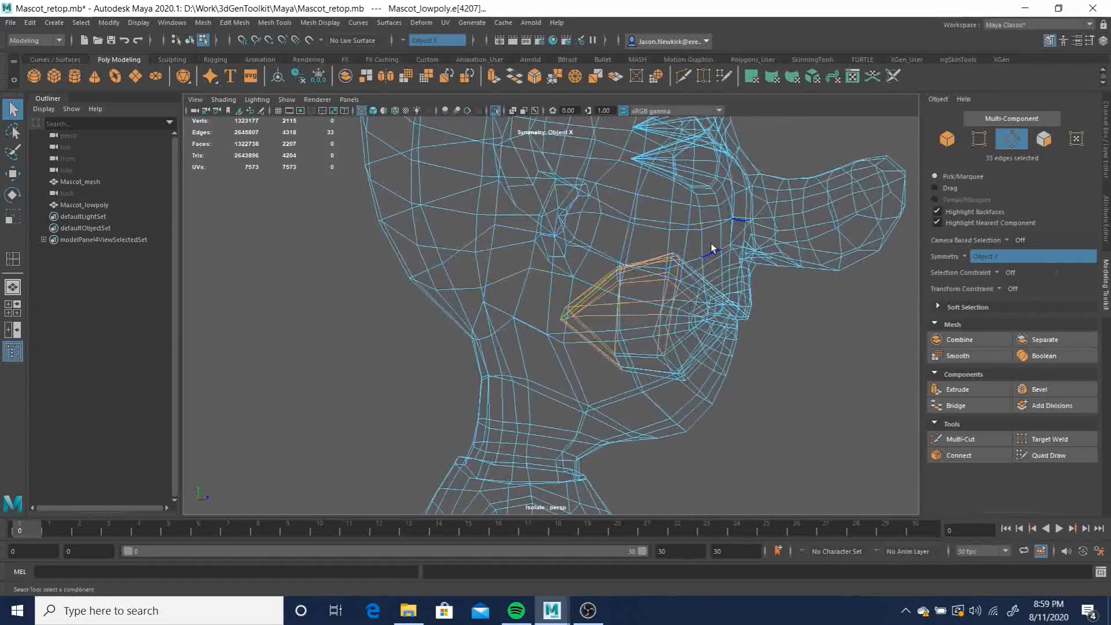
Try to area-select the mouth cavity edges in wireframe and deselect the ones belonging to the outer face
{"action": "left_click_drag", "start_coordinate": [604, 374], "coordinate": [553, 383]}
{"action": "left_click_drag", "start_coordinate": [664, 382], "coordinate": [437, 248], "text": "alt"}
{"action": "left_click_drag", "start_coordinate": [359, 148], "coordinate": [539, 248]}
{"action": "left_click_drag", "start_coordinate": [596, 297], "coordinate": [406, 280], "text": "alt"}
{"action": "left_click_drag", "start_coordinate": [362, 230], "coordinate": [439, 362]}
{"action": "left_click_drag", "start_coordinate": [451, 374], "coordinate": [452, 373], "text": "ctrl"}
{"action": "left_click_drag", "start_coordinate": [573, 378], "coordinate": [409, 347], "text": "alt"}
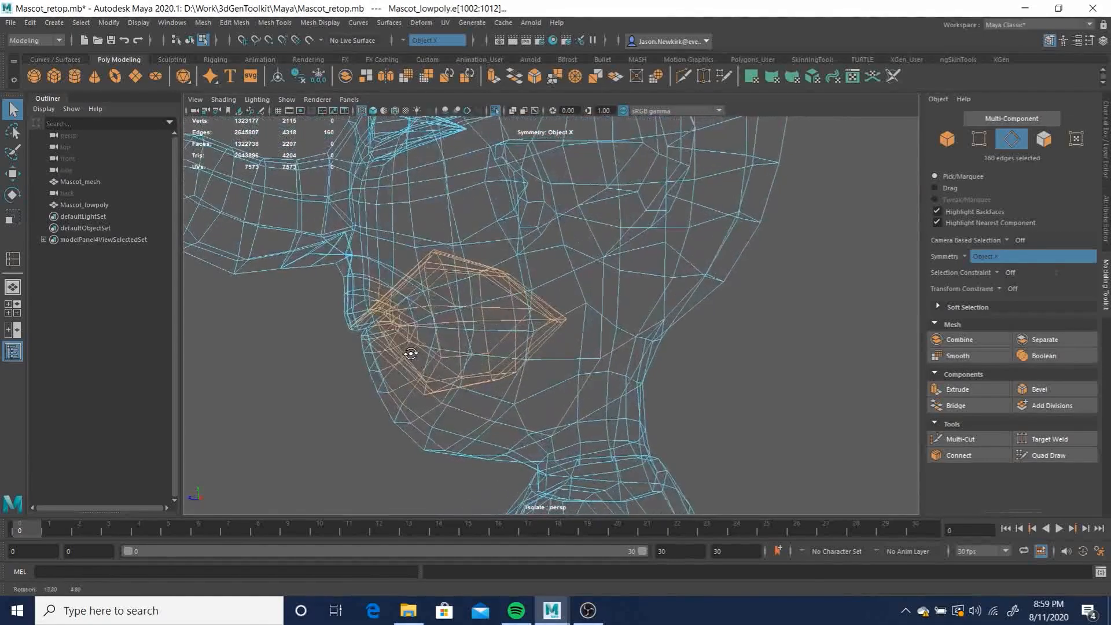
{"action": "left_click", "coordinate": [382, 293], "text": "ctrl"}
{"action": "mouse_move", "coordinate": [383, 293]}
{"action": "left_mouse_down", "text": "alt"}
{"action": "mouse_move", "coordinate": [434, 310]}
{"action": "mouse_move", "coordinate": [598, 302]}
{"action": "mouse_move", "coordinate": [596, 318]}
{"action": "left_mouse_up", "text": "alt"}
Check the selected mouth edges in shaded and wireframe display and try to extend the selection by an edge loop
{"action": "key", "text": "5"}
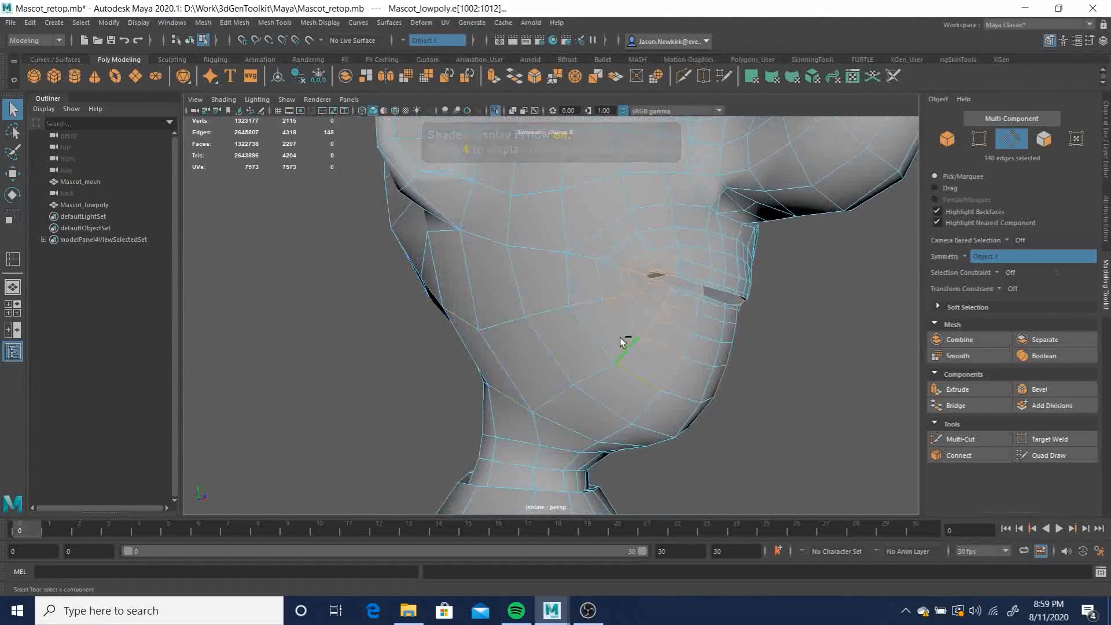
{"action": "mouse_move", "coordinate": [673, 382]}
{"action": "left_mouse_down", "text": "alt"}
{"action": "mouse_move", "coordinate": [686, 381]}
{"action": "mouse_move", "coordinate": [669, 401]}
{"action": "left_mouse_up", "text": "alt"}
{"action": "key", "text": "4"}
{"action": "double_click", "coordinate": [669, 401], "text": "shift"}
{"action": "left_click_drag", "start_coordinate": [744, 377], "coordinate": [585, 322], "text": "alt"}
{"action": "right_click_drag", "start_coordinate": [585, 323], "coordinate": [732, 325], "text": "alt"}
Switch to selecting faces and try to pick the mouth area's faces in wireframe
{"action": "left_click", "coordinate": [1045, 140]}
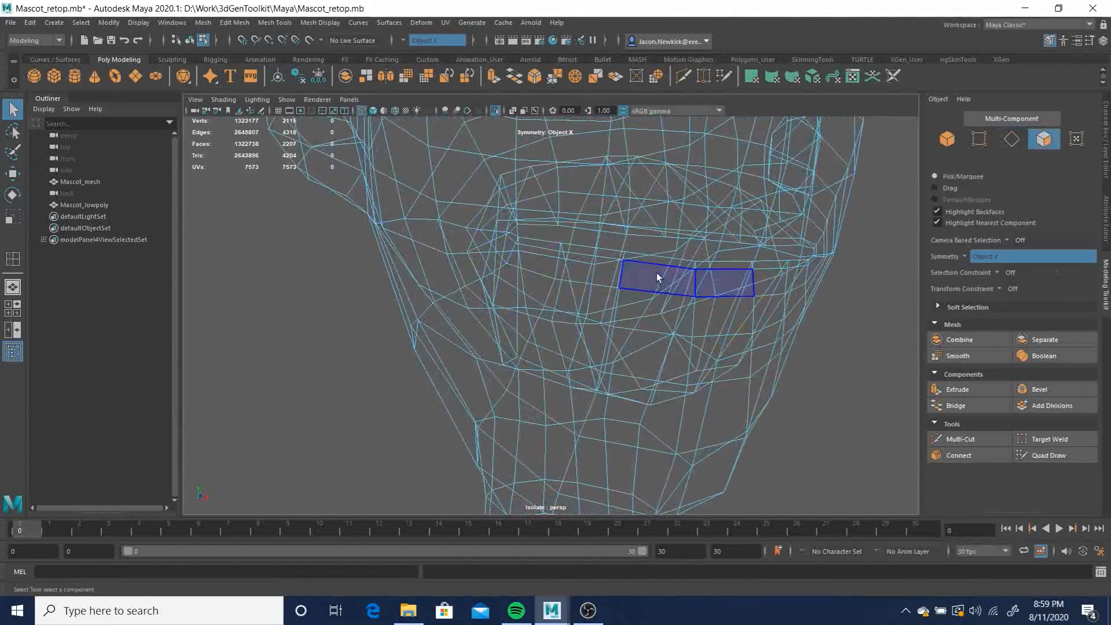
{"action": "left_click_drag", "start_coordinate": [668, 252], "coordinate": [736, 305], "text": "alt"}
{"action": "double_click", "coordinate": [651, 268]}
{"action": "right_click_drag", "start_coordinate": [737, 305], "coordinate": [797, 327], "text": "alt"}
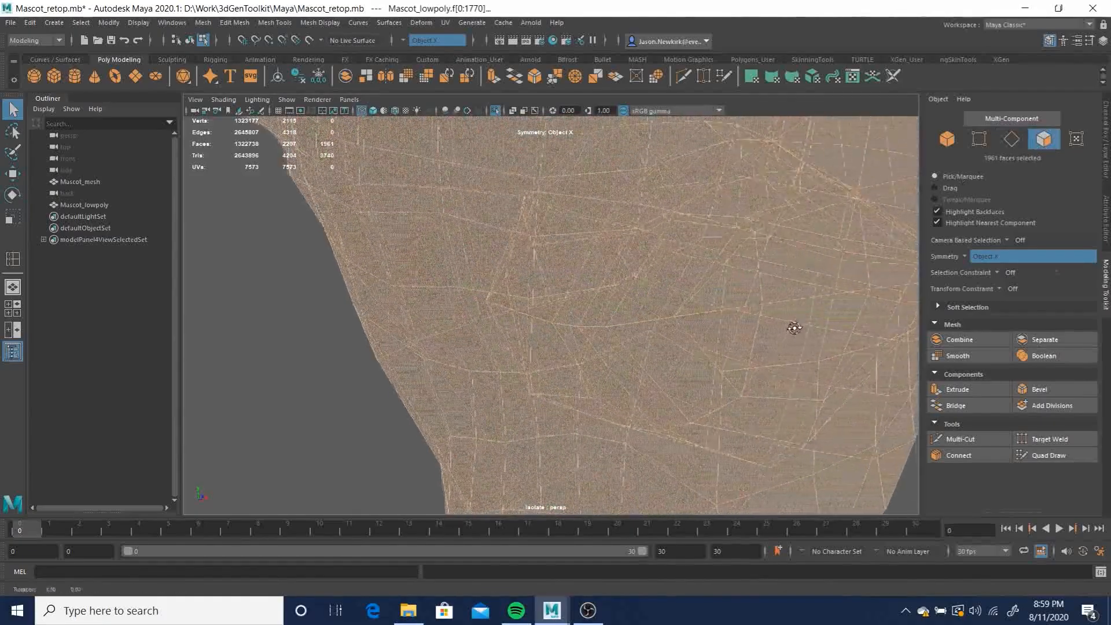
{"action": "middle_click_drag", "start_coordinate": [796, 327], "coordinate": [757, 315], "text": "alt"}
{"action": "right_click_drag", "start_coordinate": [757, 315], "coordinate": [607, 289], "text": "alt"}
{"action": "left_click_drag", "start_coordinate": [607, 290], "coordinate": [637, 295], "text": "alt"}
{"action": "right_click_drag", "start_coordinate": [637, 295], "coordinate": [747, 408], "text": "alt"}
{"action": "left_click_drag", "start_coordinate": [750, 406], "coordinate": [509, 277], "text": "alt"}
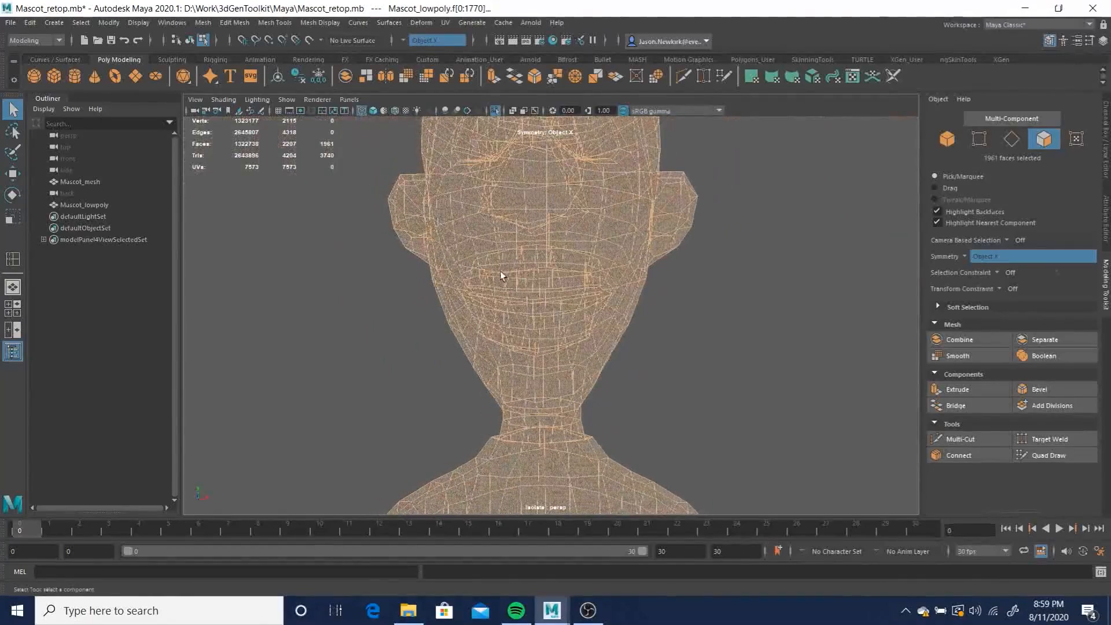
Try to select the face loops around the mouth one after another, working from the outer ring inward
{"action": "left_click", "coordinate": [487, 246]}
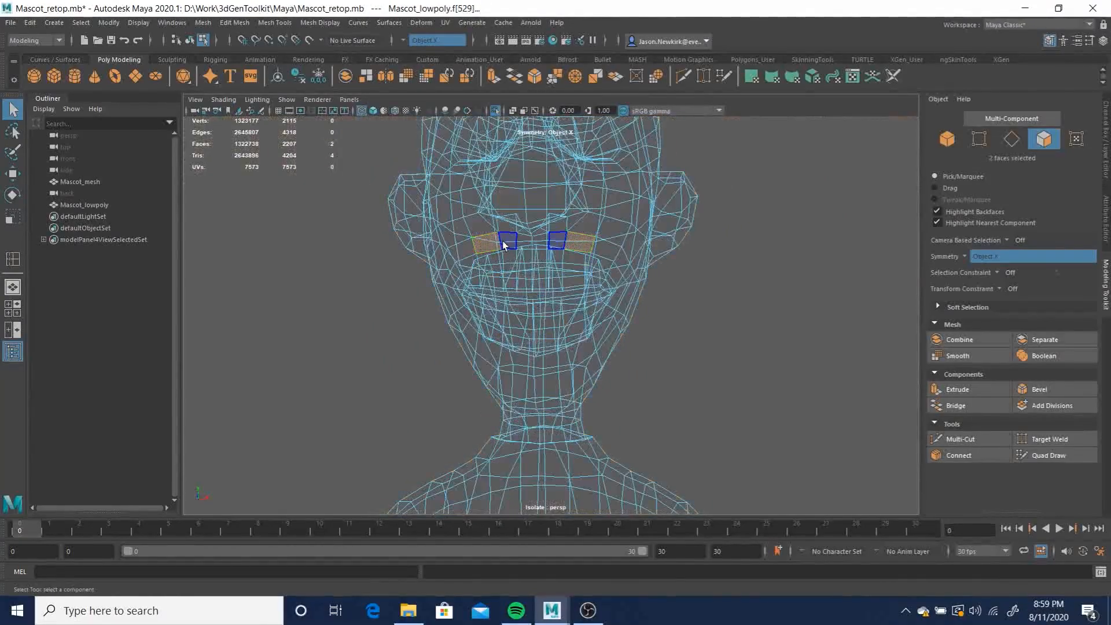
{"action": "double_click", "coordinate": [509, 243], "text": "shift"}
{"action": "left_click_drag", "start_coordinate": [547, 255], "coordinate": [691, 311], "text": "alt"}
{"action": "key", "text": "5"}
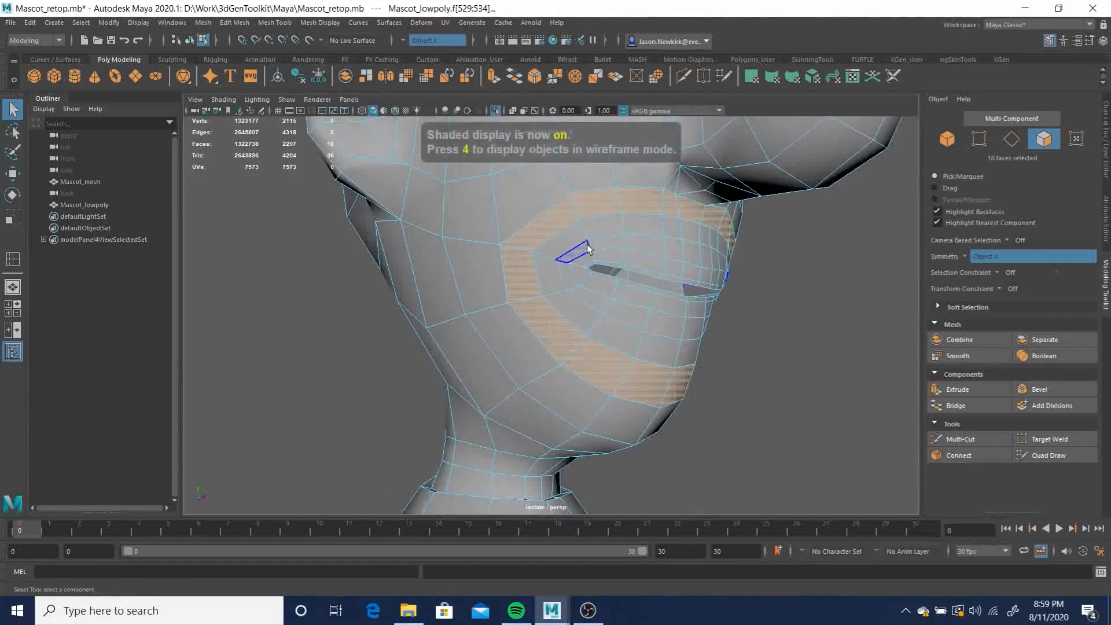
{"action": "left_click", "coordinate": [600, 229]}
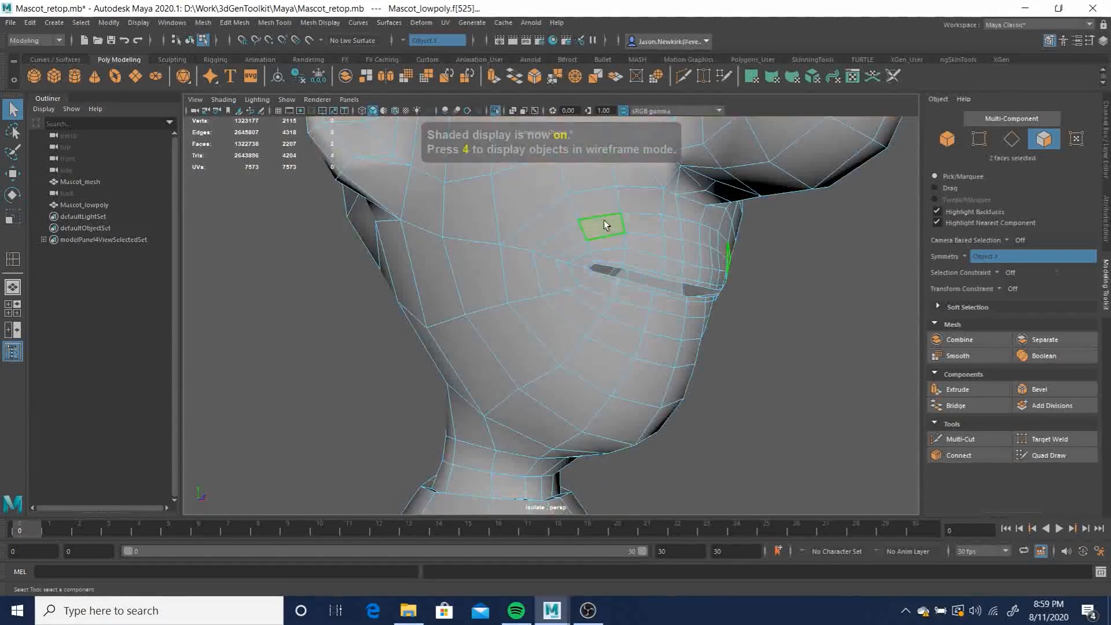
{"action": "double_click", "coordinate": [640, 223], "text": "shift"}
{"action": "left_click", "coordinate": [640, 202], "text": "shift"}
{"action": "double_click", "coordinate": [597, 200], "text": "shift"}
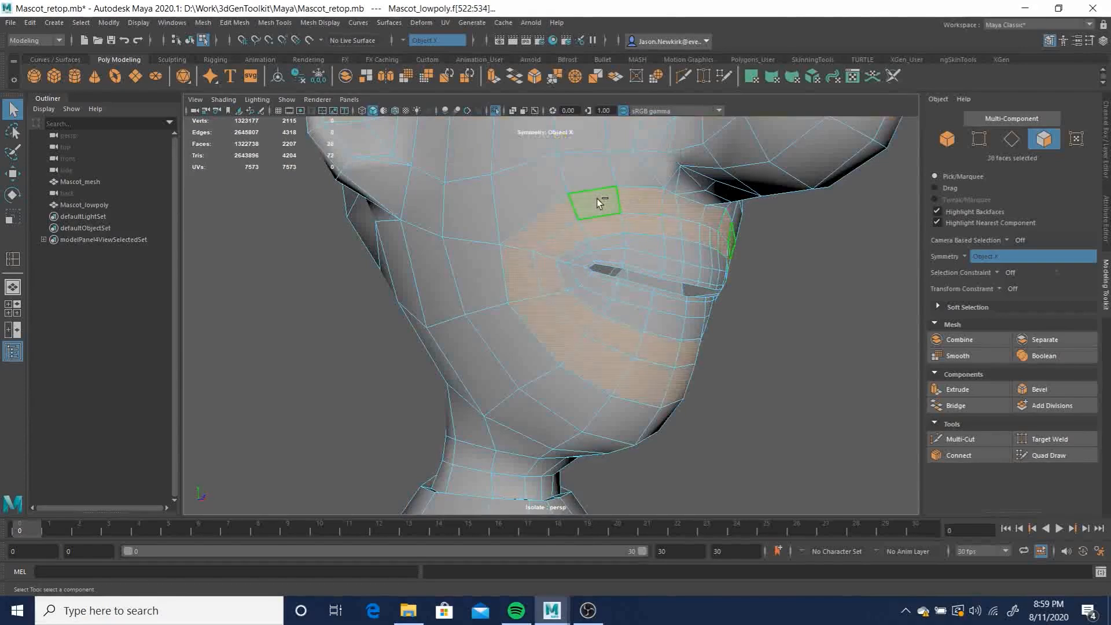
{"action": "double_click", "coordinate": [651, 247], "text": "shift"}
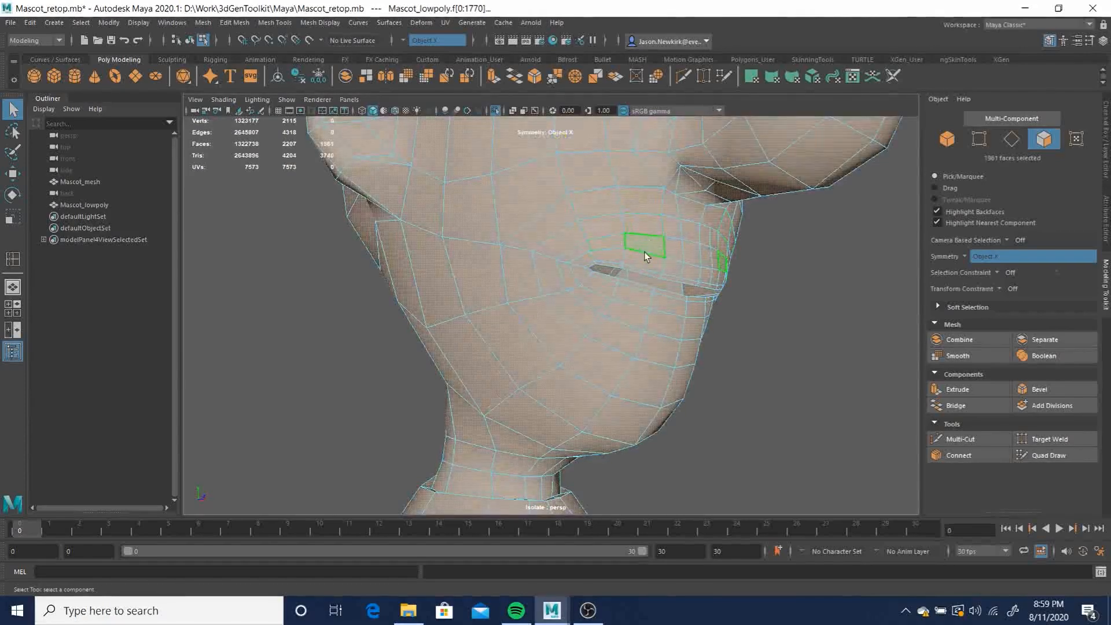
Select all the concentric face loops around the mouth opening and hide those faces
{"action": "left_click", "coordinate": [642, 271]}
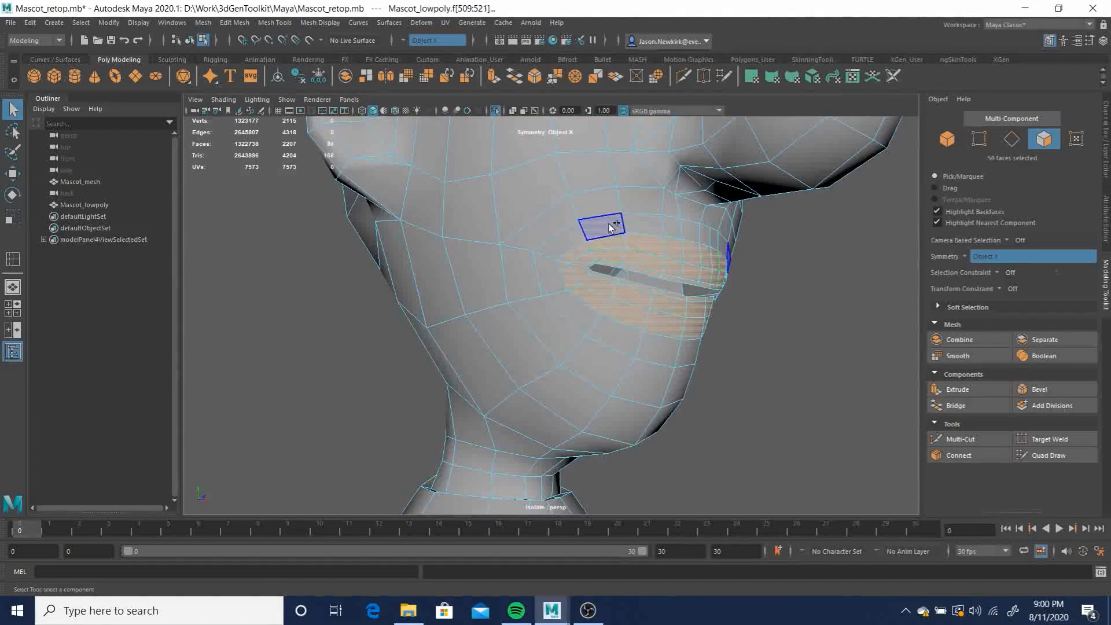
{"action": "double_click", "coordinate": [632, 200], "text": "shift"}
{"action": "left_click_drag", "start_coordinate": [632, 200], "coordinate": [685, 243], "text": "alt"}
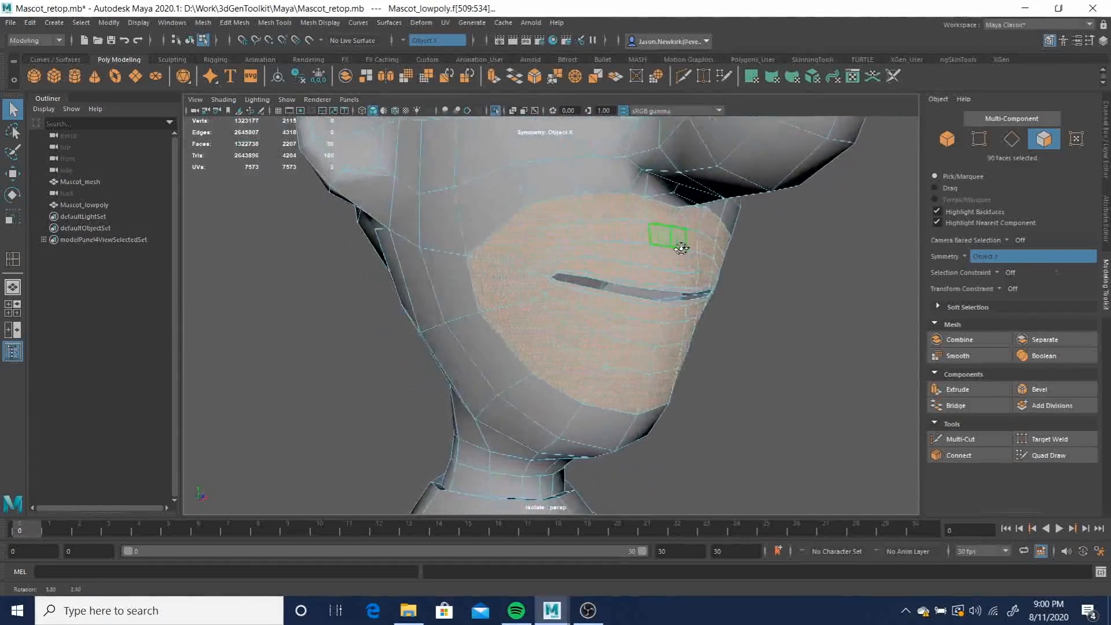
{"action": "right_click_drag", "start_coordinate": [684, 243], "coordinate": [531, 236], "text": "alt"}
{"action": "left_click_drag", "start_coordinate": [531, 235], "coordinate": [574, 240], "text": "alt"}
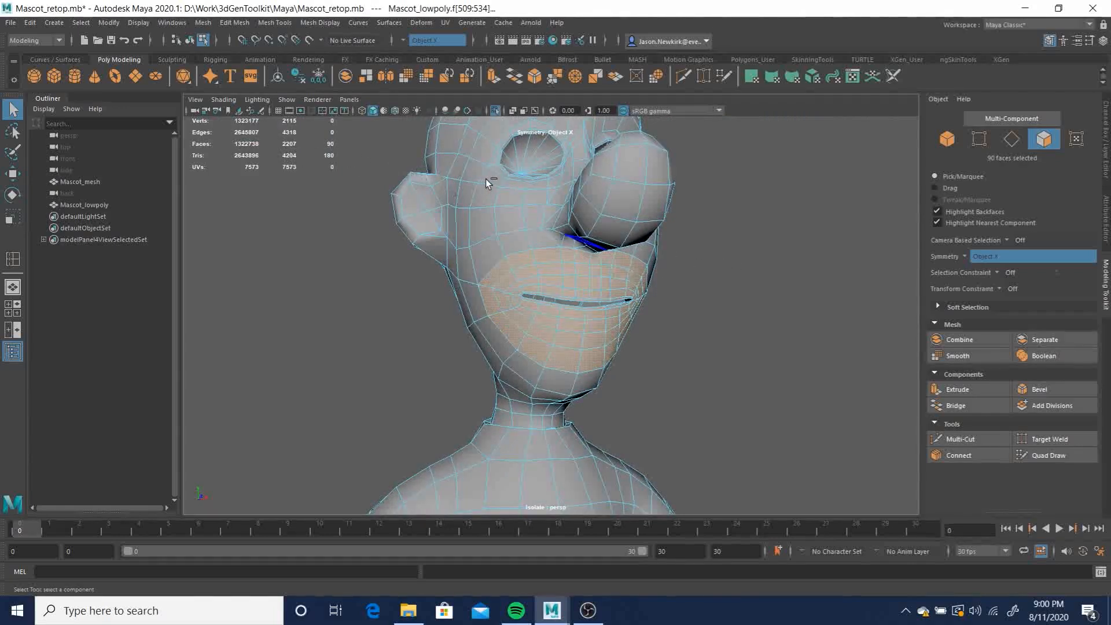
{"action": "key", "text": "ctrl+h"}
Select the faces on the lower side of the exposed mouth cavity
{"action": "left_click_drag", "start_coordinate": [642, 315], "coordinate": [503, 272], "text": "alt"}
{"action": "right_click_drag", "start_coordinate": [504, 272], "coordinate": [846, 390], "text": "alt"}
{"action": "middle_click_drag", "start_coordinate": [671, 287], "coordinate": [670, 327], "text": "alt"}
{"action": "double_click", "coordinate": [608, 275]}
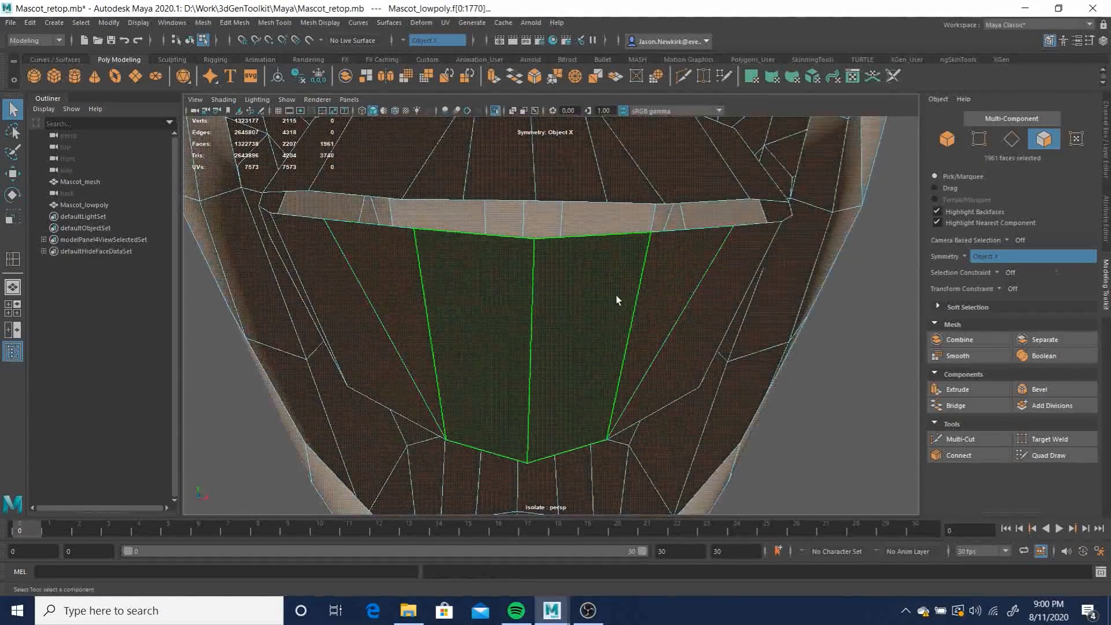
{"action": "left_click", "coordinate": [676, 280]}
{"action": "left_click", "coordinate": [676, 280], "text": "shift"}
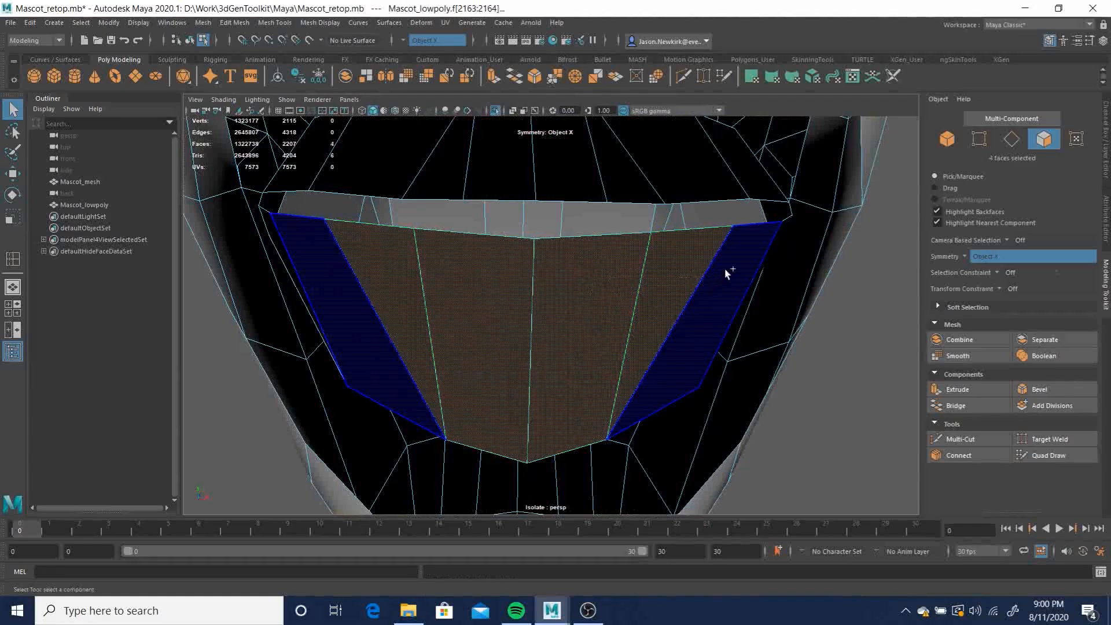
{"action": "left_click", "coordinate": [727, 272], "text": "shift"}
Add the faces on the upper side and at the corners of the mouth cavity to the selection
{"action": "left_click", "coordinate": [746, 164], "text": "shift"}
{"action": "left_click", "coordinate": [706, 174], "text": "shift"}
{"action": "left_click", "coordinate": [573, 171], "text": "shift"}
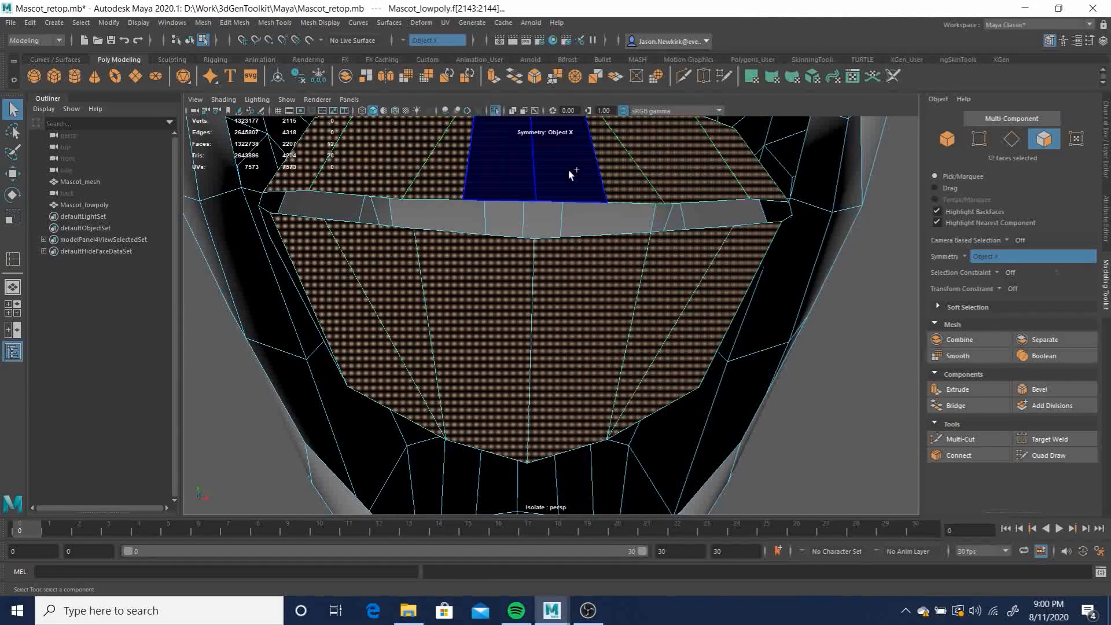
{"action": "left_click_drag", "start_coordinate": [519, 240], "coordinate": [563, 224], "text": "alt"}
{"action": "left_click", "coordinate": [517, 176], "text": "shift"}
{"action": "left_click", "coordinate": [475, 170], "text": "shift"}
{"action": "left_click", "coordinate": [472, 280], "text": "shift"}
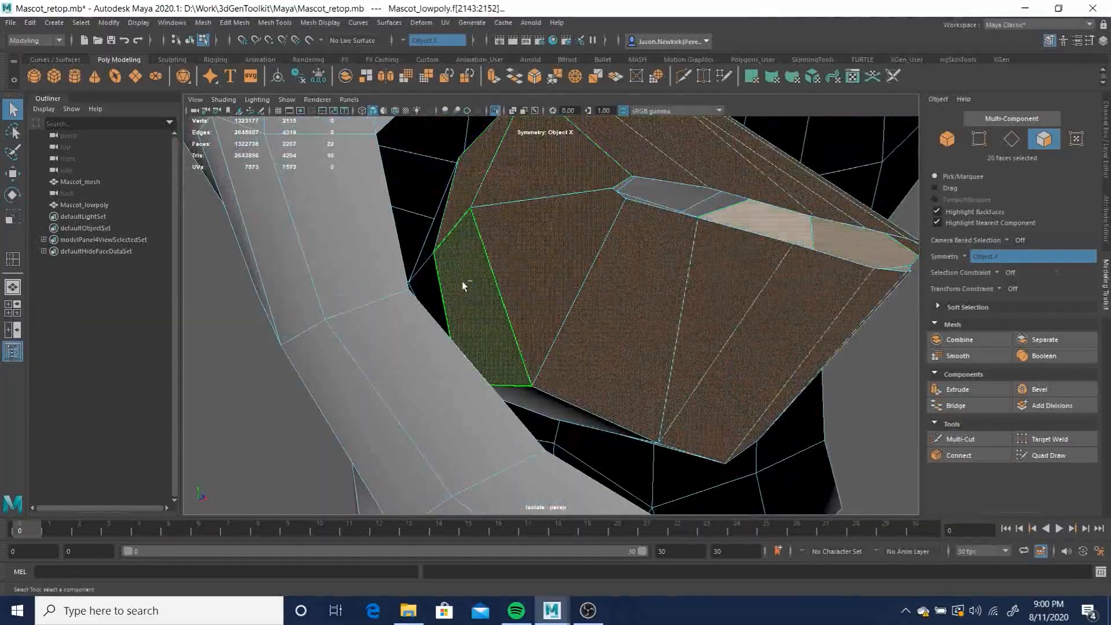
{"action": "left_click", "coordinate": [425, 253], "text": "shift"}
Extend the selection with the narrow faces visible in the gap between the cavity's upper and lower sides
{"action": "left_click_drag", "start_coordinate": [602, 263], "coordinate": [562, 273], "text": "alt"}
{"action": "scroll", "coordinate": [559, 286], "scroll_direction": "up", "scroll_amount": 3}
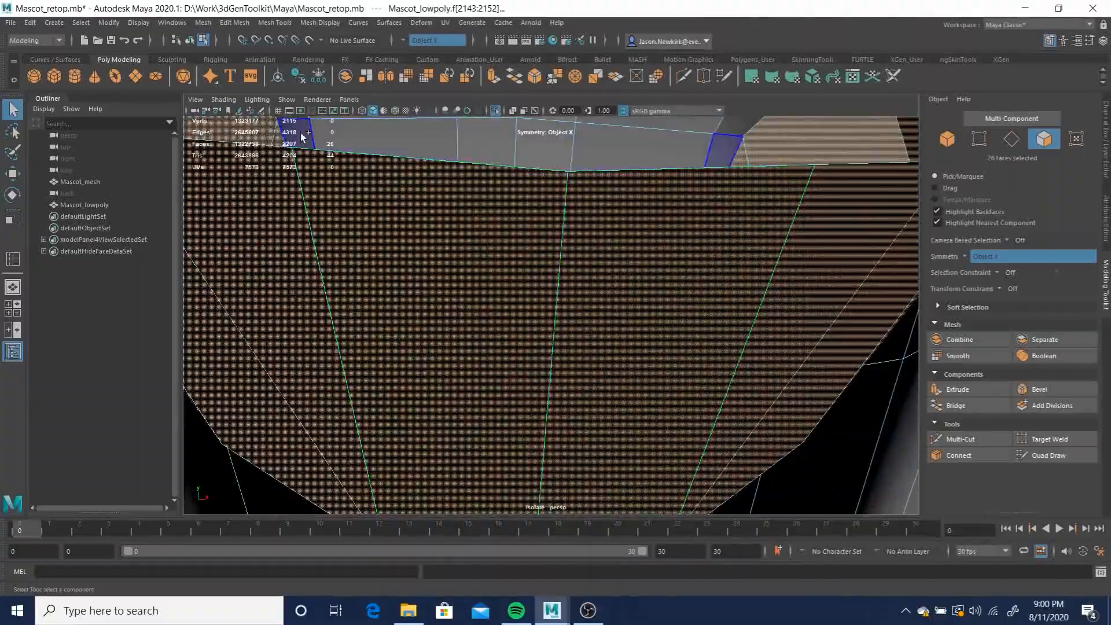
{"action": "left_click", "coordinate": [305, 134], "text": "shift"}
{"action": "left_click", "coordinate": [419, 138], "text": "shift"}
{"action": "left_click", "coordinate": [542, 143], "text": "shift"}
{"action": "left_click_drag", "start_coordinate": [669, 185], "coordinate": [679, 166], "text": "alt"}
{"action": "middle_click_drag", "start_coordinate": [680, 166], "coordinate": [683, 204], "text": "alt"}
{"action": "left_click_drag", "start_coordinate": [683, 204], "coordinate": [688, 207], "text": "alt"}
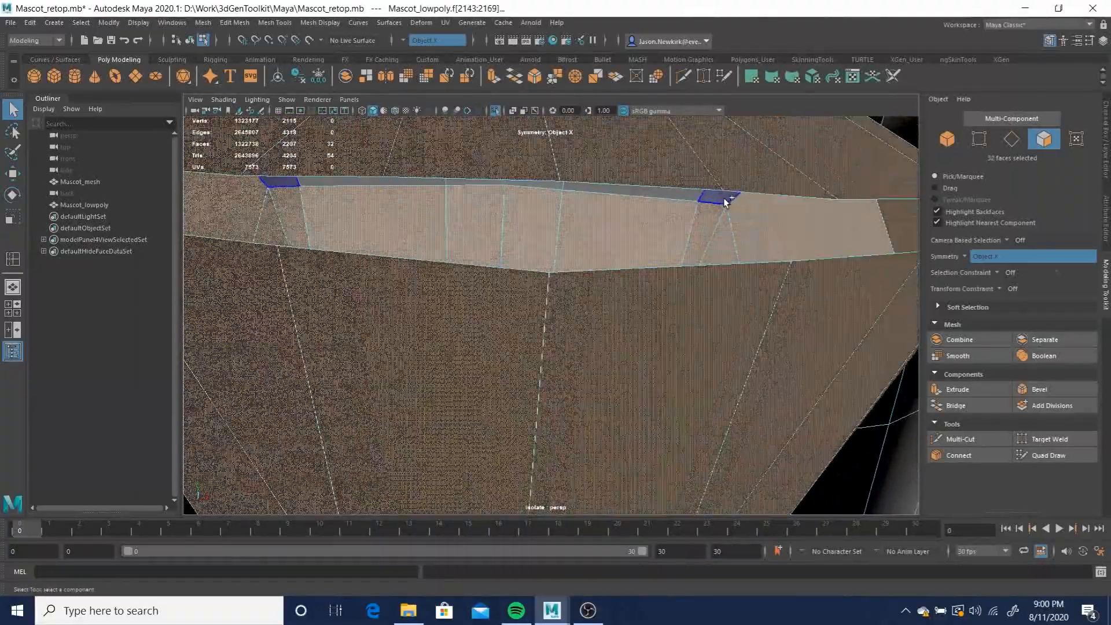
{"action": "left_click", "coordinate": [725, 198], "text": "shift"}
{"action": "left_click", "coordinate": [654, 197], "text": "shift"}
{"action": "left_click", "coordinate": [549, 189], "text": "shift"}
Add the remaining unselected faces in the middle of the gap to complete the mouth cavity selection
{"action": "left_click_drag", "start_coordinate": [566, 231], "coordinate": [566, 286], "text": "alt"}
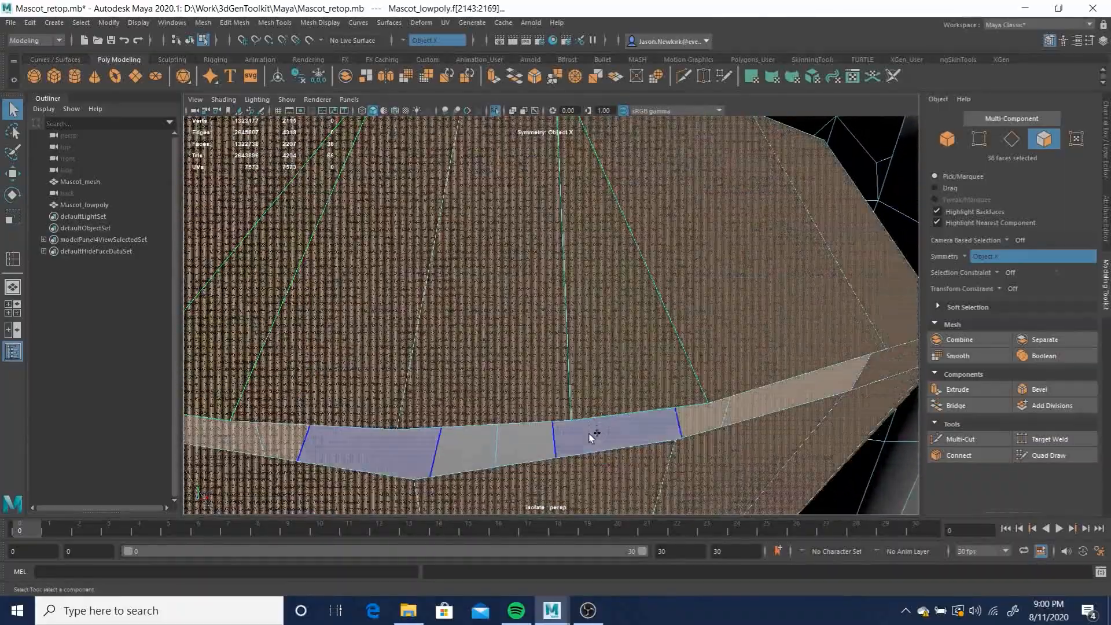
{"action": "left_click", "coordinate": [591, 437], "text": "shift"}
{"action": "left_click", "coordinate": [526, 447], "text": "shift"}
{"action": "left_click_drag", "start_coordinate": [522, 447], "coordinate": [596, 339], "text": "alt"}
{"action": "left_click", "coordinate": [531, 393], "text": "shift"}
{"action": "left_click_drag", "start_coordinate": [531, 394], "coordinate": [764, 439], "text": "alt"}
{"action": "left_click", "coordinate": [637, 455], "text": "shift"}
{"action": "left_click_drag", "start_coordinate": [637, 454], "coordinate": [690, 269], "text": "alt"}
Display the model in wireframe and convert the selected mouth cavity faces to an edge selection
{"action": "key", "text": "4"}
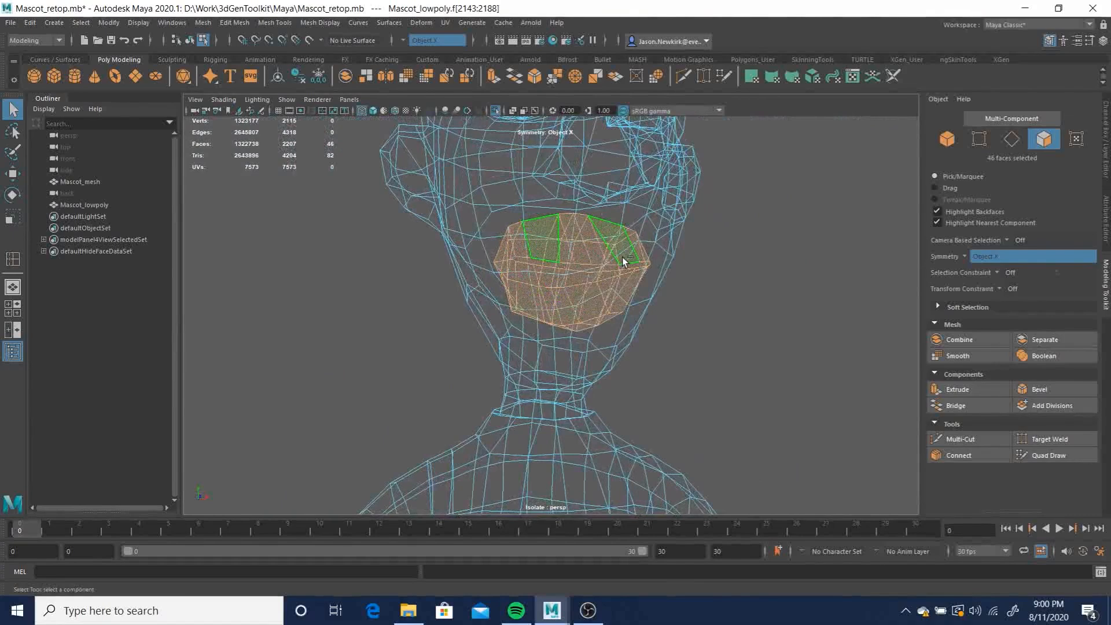
{"action": "mouse_move", "coordinate": [623, 257]}
{"action": "right_mouse_down", "text": "shift"}
{"action": "mouse_move", "coordinate": [683, 279]}
{"action": "mouse_move", "coordinate": [624, 259]}
{"action": "right_mouse_up", "text": "shift"}
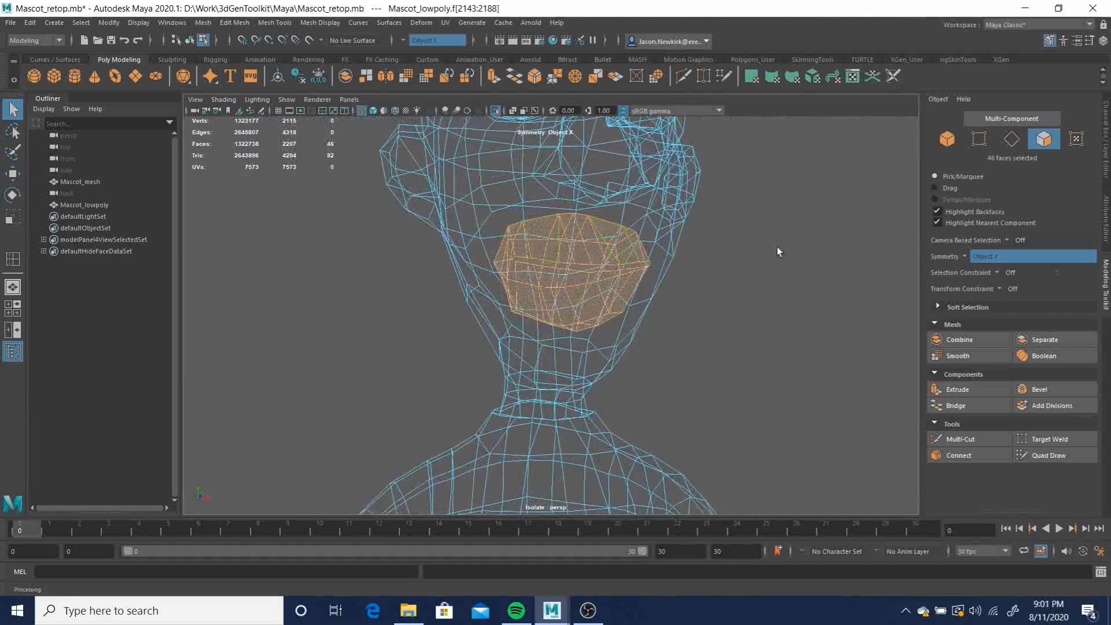
{"action": "left_click", "coordinate": [1011, 141]}
{"action": "key", "text": "ctrl+z"}
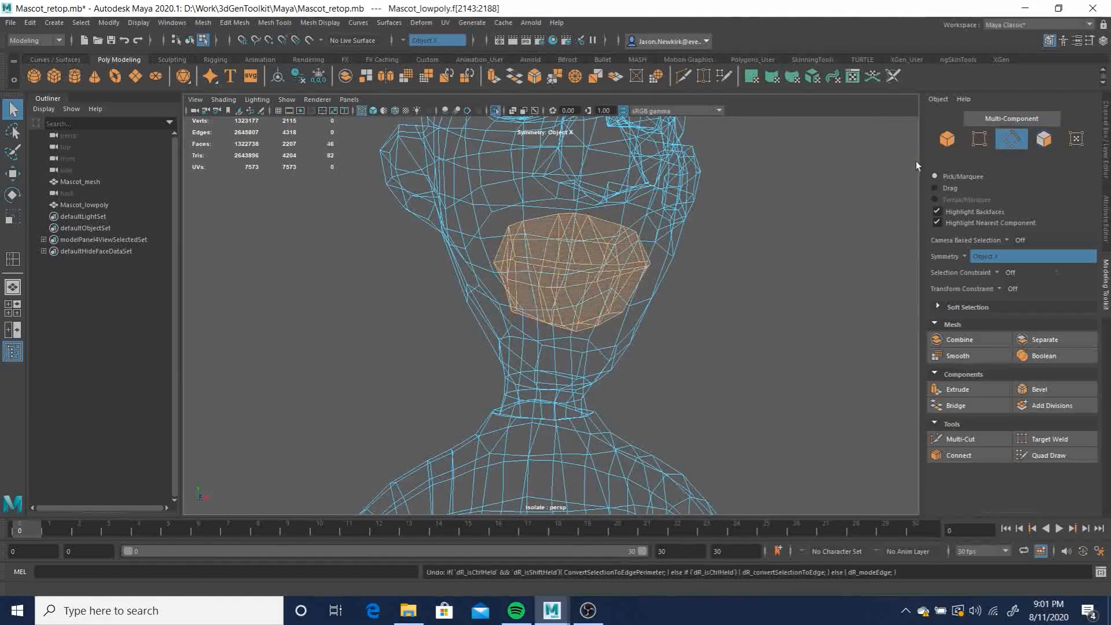
{"action": "right_click", "coordinate": [595, 248], "text": "ctrl"}
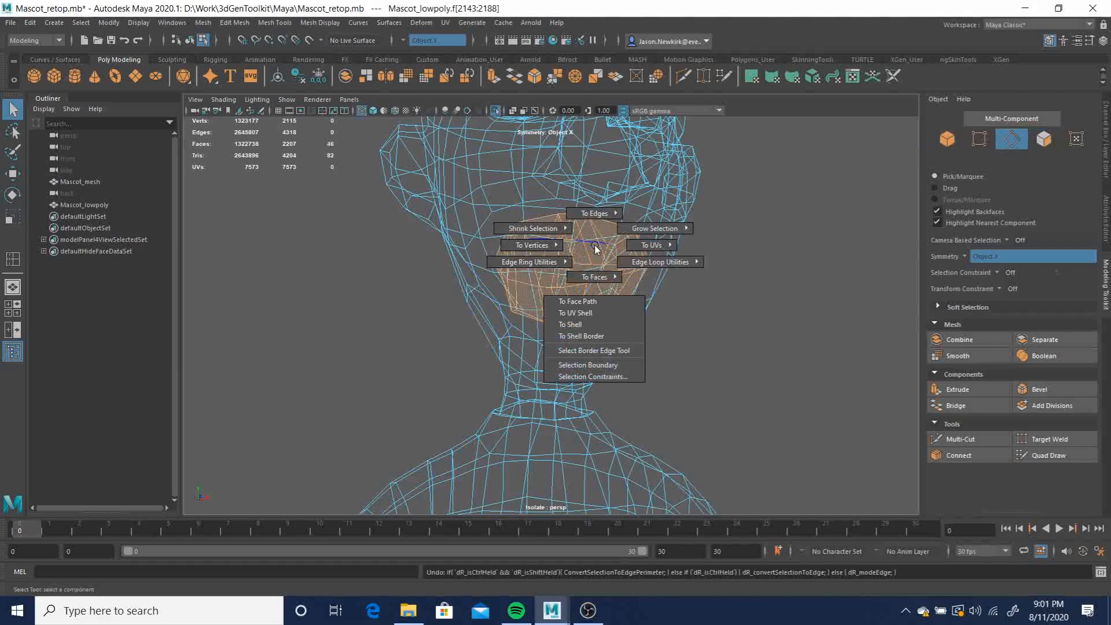
{"action": "mouse_move", "coordinate": [594, 183]}
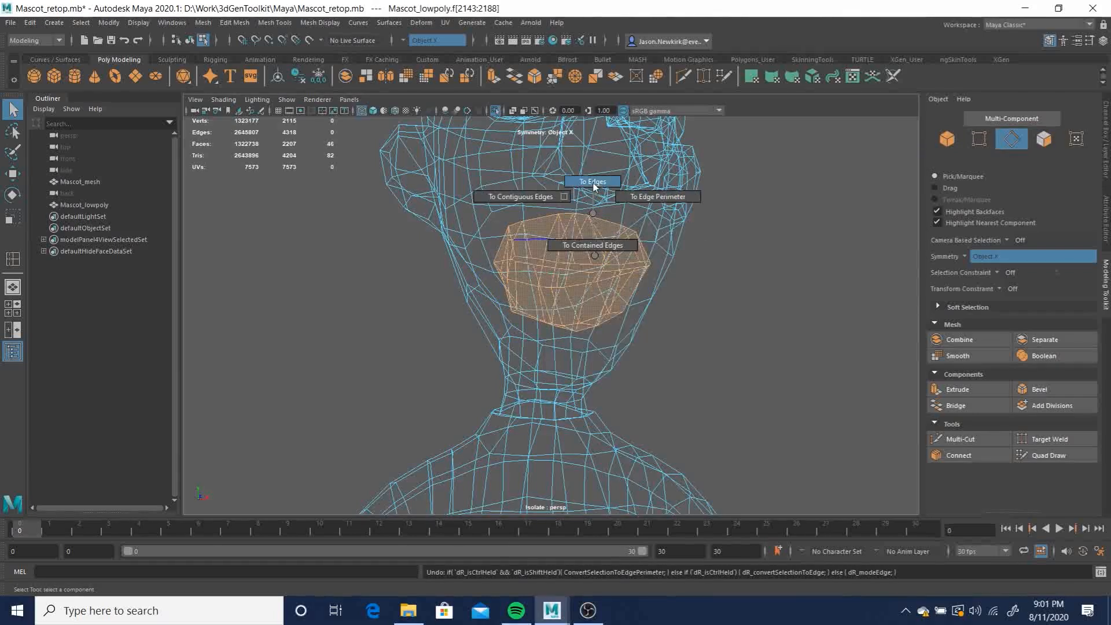
{"action": "left_click", "coordinate": [593, 181]}
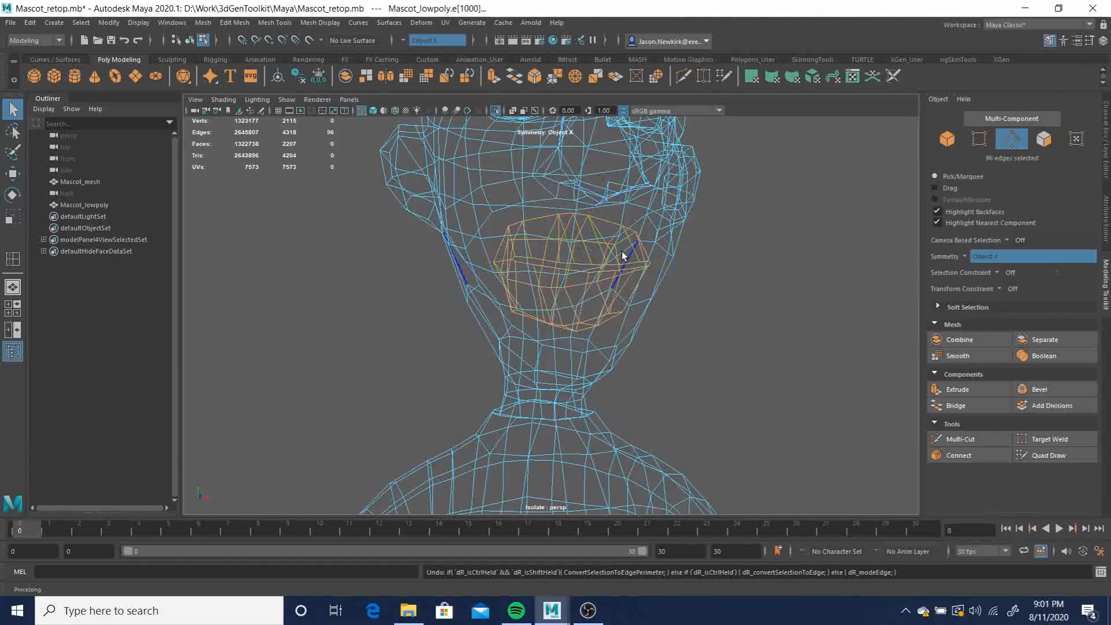
Soften the selected edges of the mouth cavity
{"action": "mouse_move", "coordinate": [579, 269]}
{"action": "left_mouse_down", "text": "alt"}
{"action": "mouse_move", "coordinate": [457, 267]}
{"action": "mouse_move", "coordinate": [608, 269]}
{"action": "mouse_move", "coordinate": [569, 270]}
{"action": "left_mouse_up", "text": "alt"}
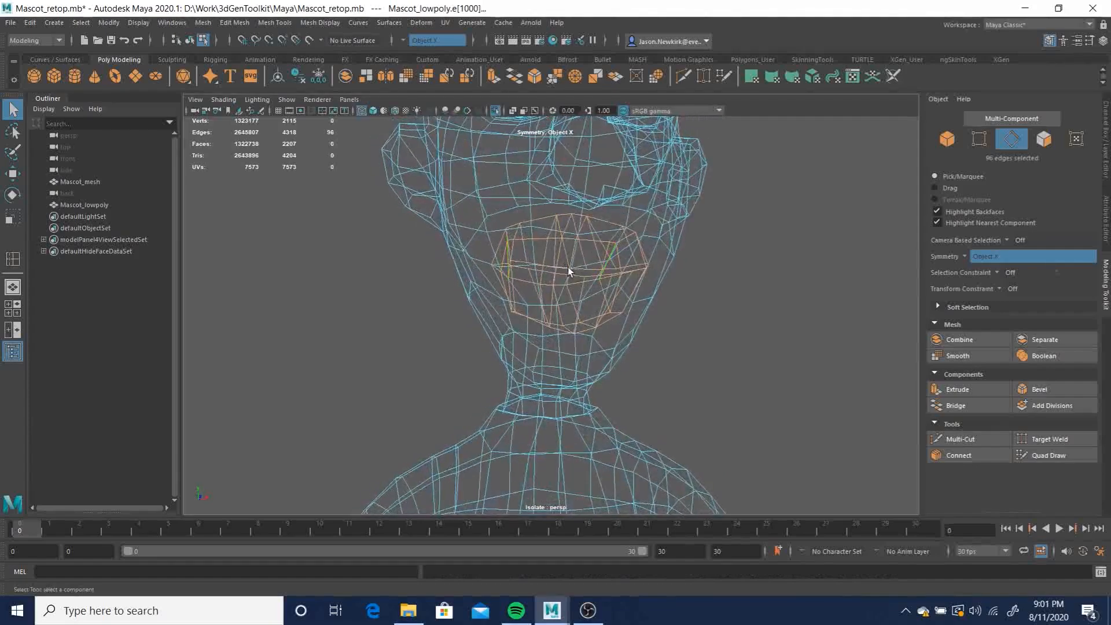
{"action": "right_click", "coordinate": [603, 251], "text": "shift"}
{"action": "right_click_drag", "start_coordinate": [665, 263], "coordinate": [726, 252], "text": "shift"}
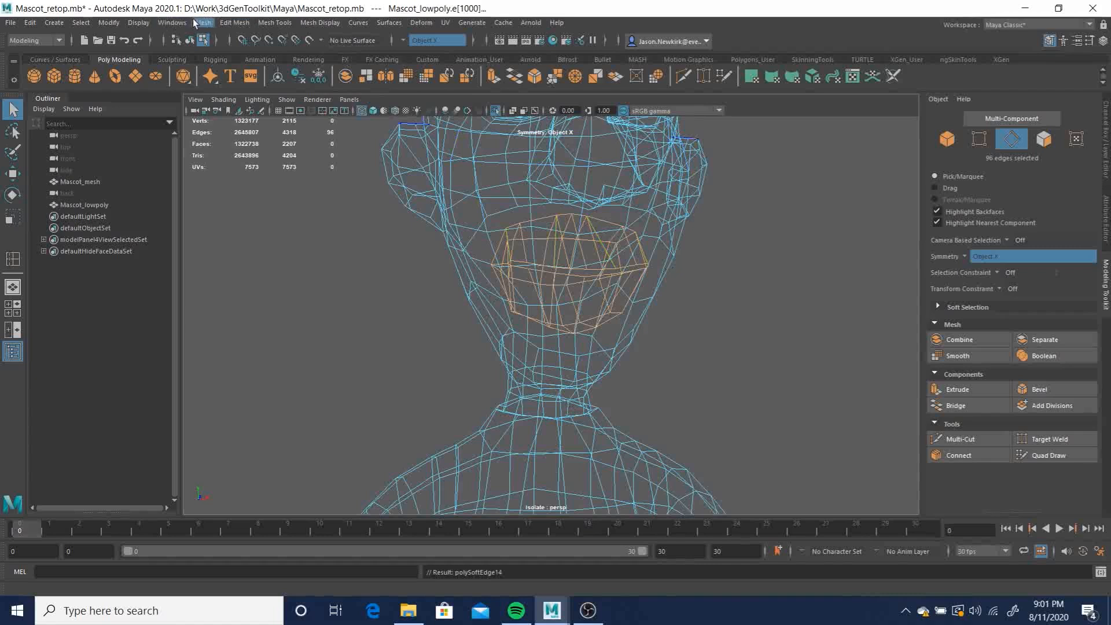
Show the last hidden faces around the mouth, clear the selection and return to shaded display
{"action": "left_click", "coordinate": [139, 22]}
{"action": "mouse_move", "coordinate": [198, 94]}
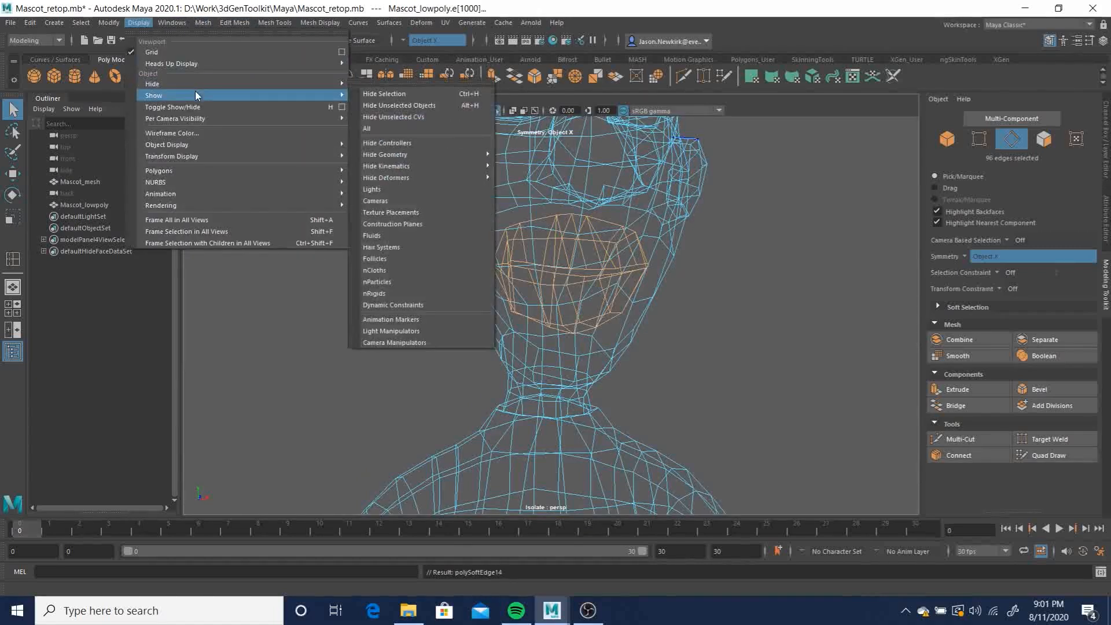
{"action": "left_click", "coordinate": [401, 108]}
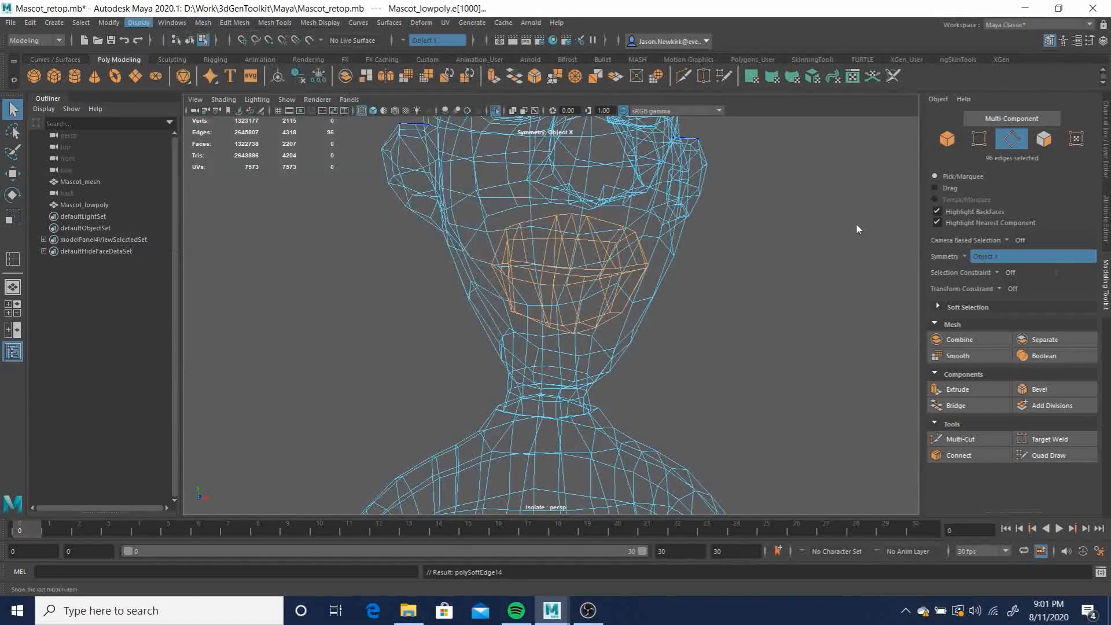
{"action": "left_click", "coordinate": [760, 276]}
{"action": "key", "text": "5"}
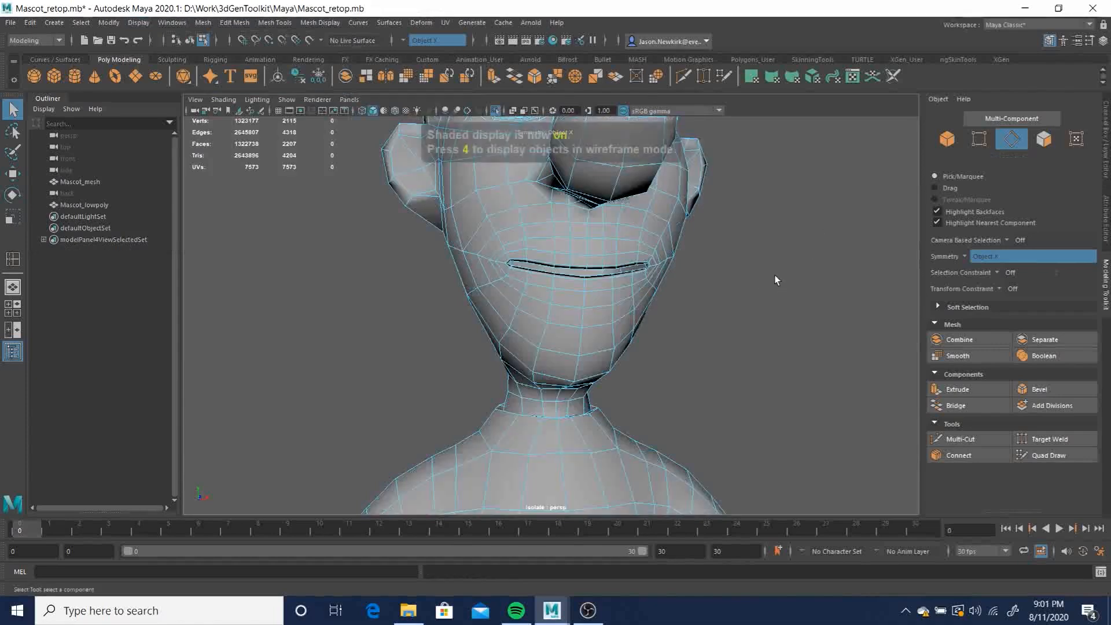
Select the edge loops around the rim of the mouth opening and apply a soften/harden operation to them
{"action": "mouse_move", "coordinate": [797, 265]}
{"action": "left_mouse_down", "text": "alt"}
{"action": "mouse_move", "coordinate": [704, 312]}
{"action": "mouse_move", "coordinate": [646, 319]}
{"action": "mouse_move", "coordinate": [743, 316]}
{"action": "left_mouse_up", "text": "alt"}
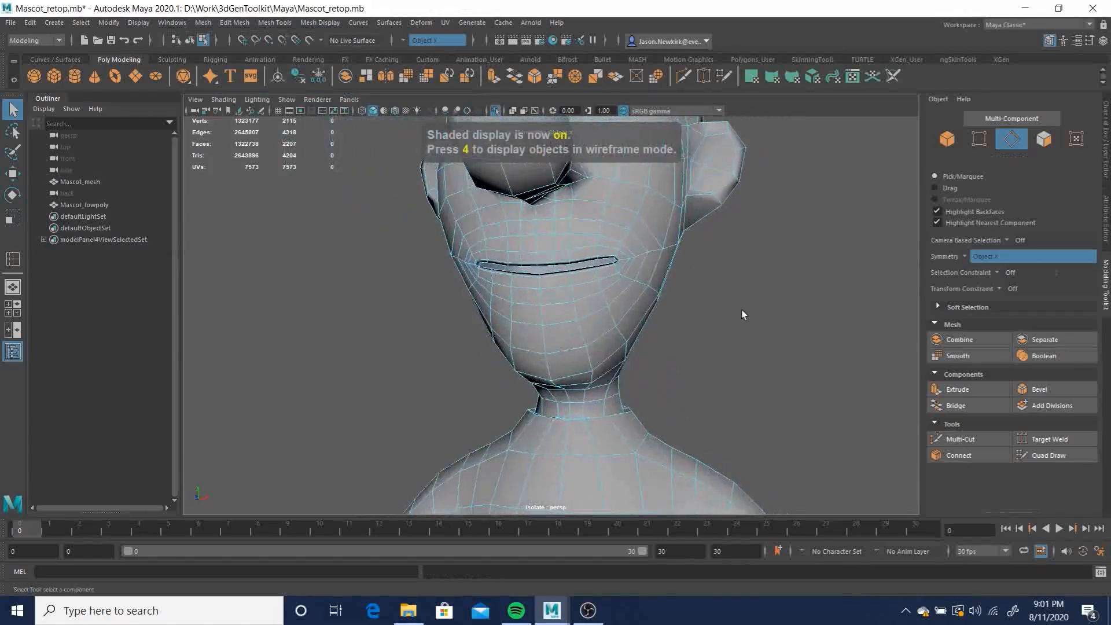
{"action": "left_click_drag", "start_coordinate": [663, 314], "coordinate": [502, 264], "text": "alt"}
{"action": "key", "text": "F8"}
{"action": "left_click", "coordinate": [780, 302]}
{"action": "right_click_drag", "start_coordinate": [502, 264], "coordinate": [821, 387], "text": "alt"}
{"action": "left_click_drag", "start_coordinate": [698, 342], "coordinate": [819, 345], "text": "alt"}
{"action": "left_click_drag", "start_coordinate": [721, 314], "coordinate": [628, 337], "text": "alt"}
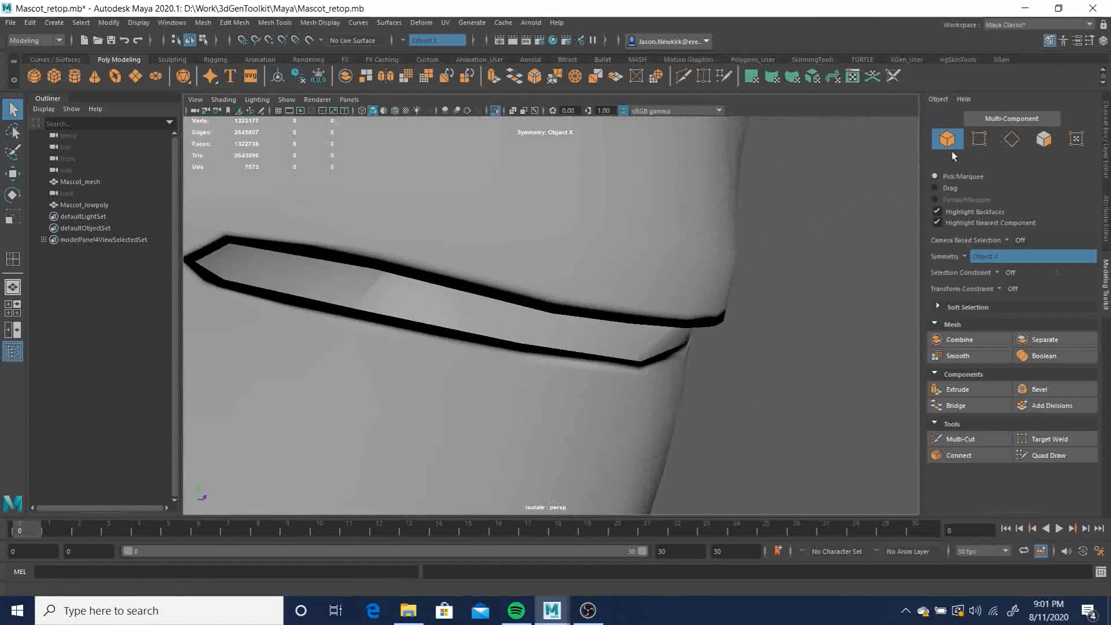
{"action": "left_click", "coordinate": [651, 302]}
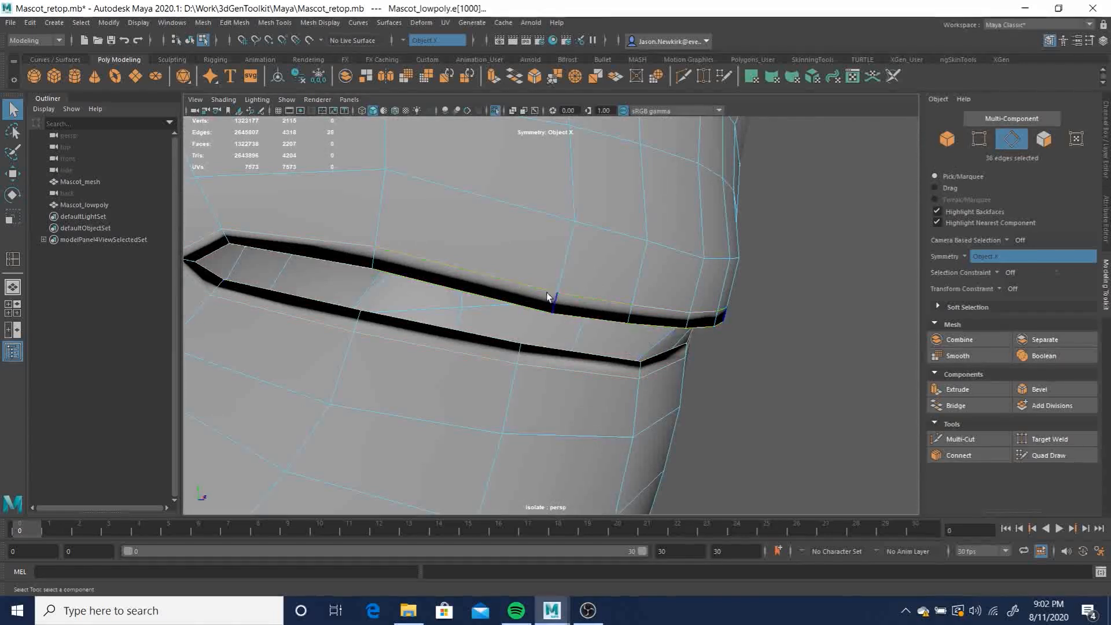
{"action": "right_click_drag", "start_coordinate": [575, 298], "coordinate": [710, 296], "text": "shift"}
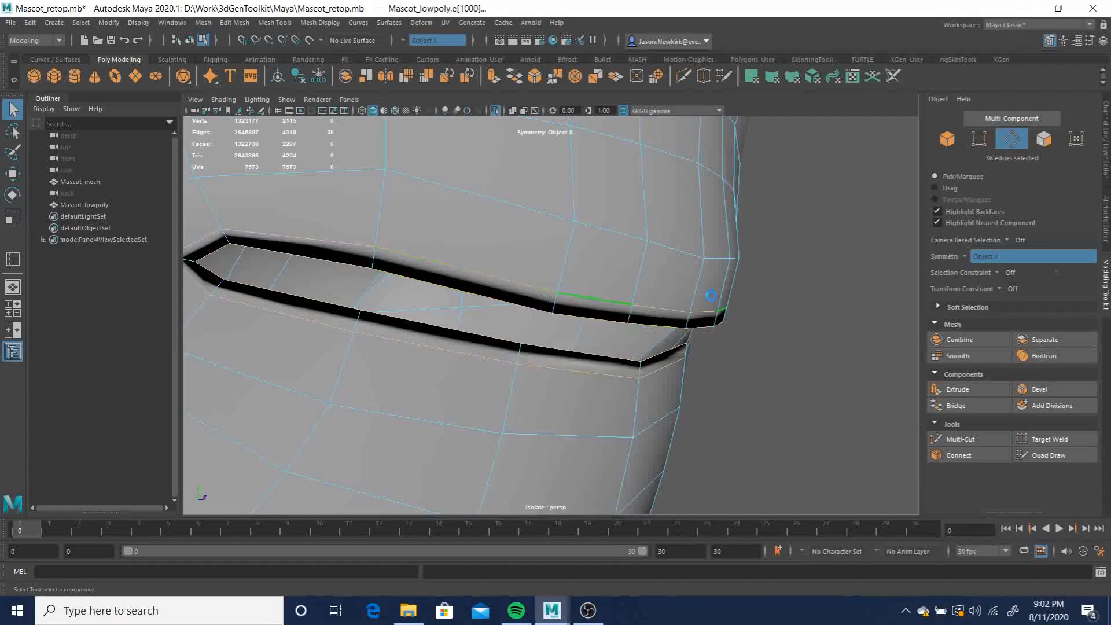
Return to object selection mode and deselect the low-poly mesh
{"action": "left_click_drag", "start_coordinate": [814, 308], "coordinate": [629, 240], "text": "alt"}
{"action": "left_click", "coordinate": [806, 305]}
{"action": "right_click_drag", "start_coordinate": [802, 307], "coordinate": [559, 324], "text": "alt"}
{"action": "left_click_drag", "start_coordinate": [559, 289], "coordinate": [494, 255], "text": "alt"}
{"action": "right_click_drag", "start_coordinate": [538, 240], "coordinate": [606, 197]}
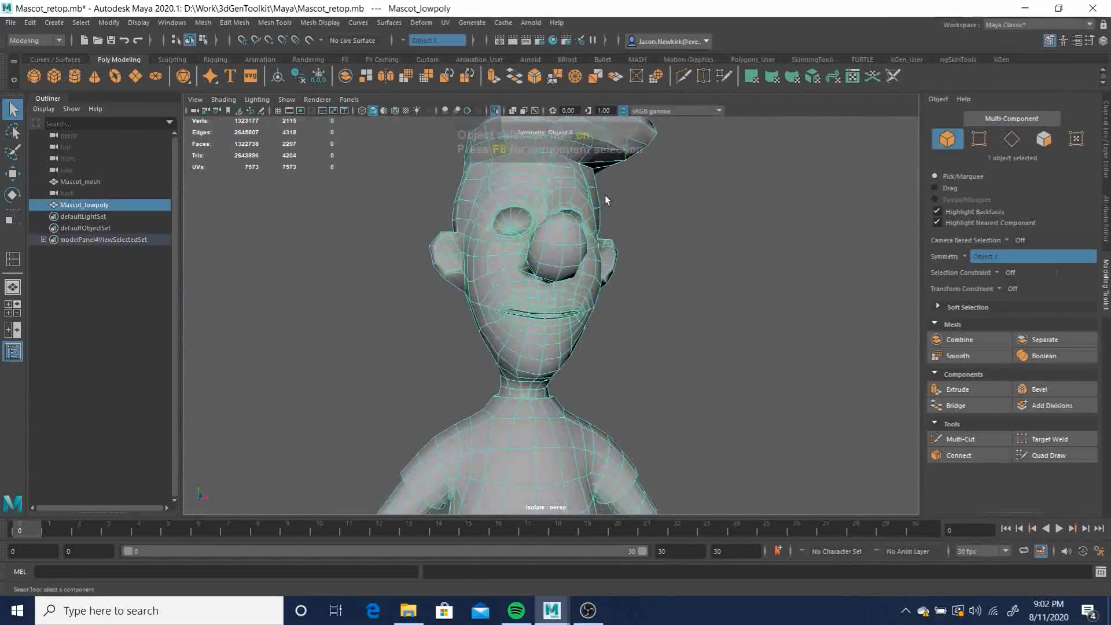
{"action": "left_click", "coordinate": [726, 250]}
Select the low-poly mesh, enable its smooth mesh preview and examine the whole character from several angles
{"action": "left_click_drag", "start_coordinate": [692, 323], "coordinate": [704, 320], "text": "alt"}
{"action": "right_click_drag", "start_coordinate": [703, 320], "coordinate": [320, 238], "text": "alt"}
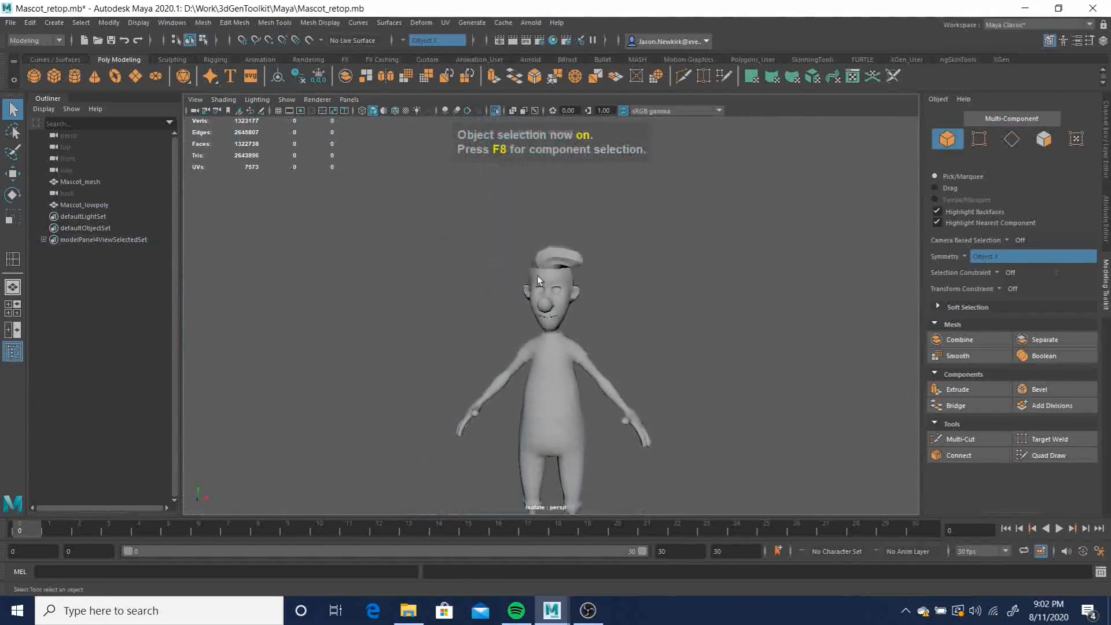
{"action": "middle_click_drag", "start_coordinate": [490, 259], "coordinate": [481, 202], "text": "alt"}
{"action": "left_click_drag", "start_coordinate": [480, 202], "coordinate": [508, 181], "text": "alt"}
{"action": "left_click", "coordinate": [492, 321]}
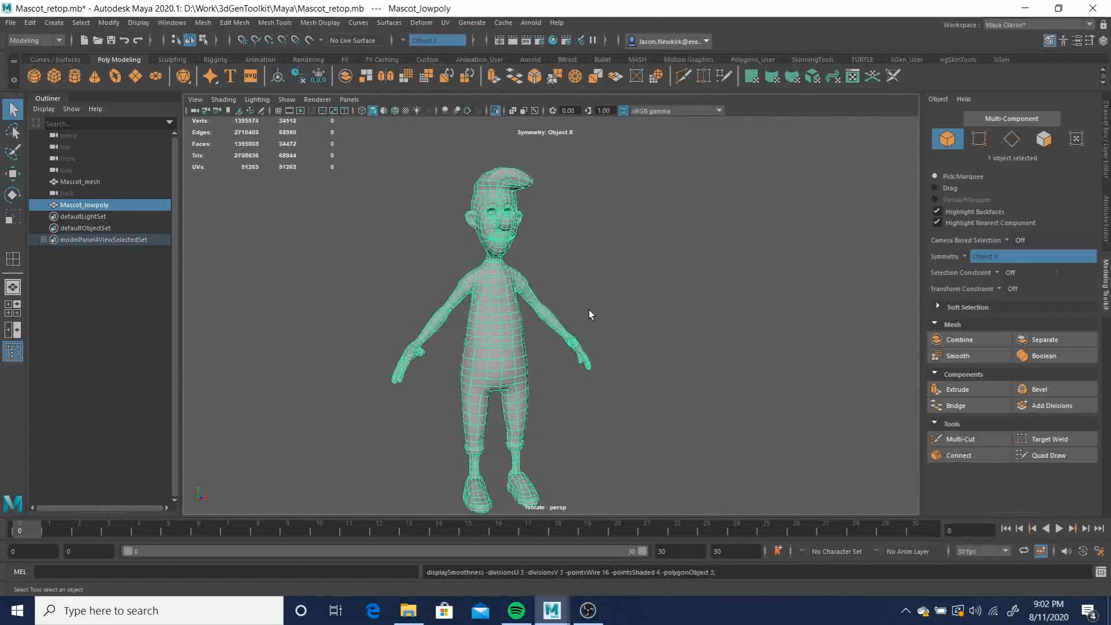
{"action": "left_click_drag", "start_coordinate": [582, 311], "coordinate": [505, 340], "text": "alt"}
{"action": "left_click", "coordinate": [634, 290]}
{"action": "left_click_drag", "start_coordinate": [634, 290], "coordinate": [514, 328], "text": "alt"}
{"action": "left_click_drag", "start_coordinate": [543, 331], "coordinate": [504, 306], "text": "alt"}
{"action": "left_click", "coordinate": [557, 293]}
{"action": "right_click_drag", "start_coordinate": [504, 306], "coordinate": [531, 309], "text": "alt"}
{"action": "left_click_drag", "start_coordinate": [531, 309], "coordinate": [491, 278], "text": "alt"}
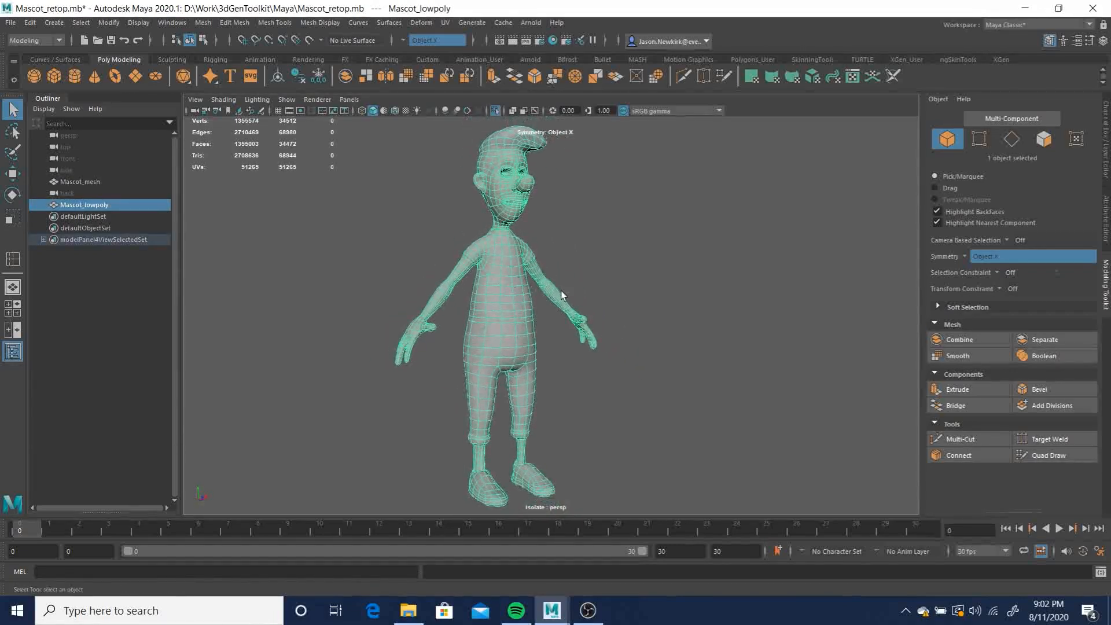
Turn off the smooth preview of the low-poly mesh and deselect it
{"action": "key", "text": "1"}
{"action": "left_click_drag", "start_coordinate": [560, 288], "coordinate": [643, 266], "text": "alt"}
{"action": "left_click", "coordinate": [644, 267]}
{"action": "left_click_drag", "start_coordinate": [629, 307], "coordinate": [592, 282], "text": "alt"}
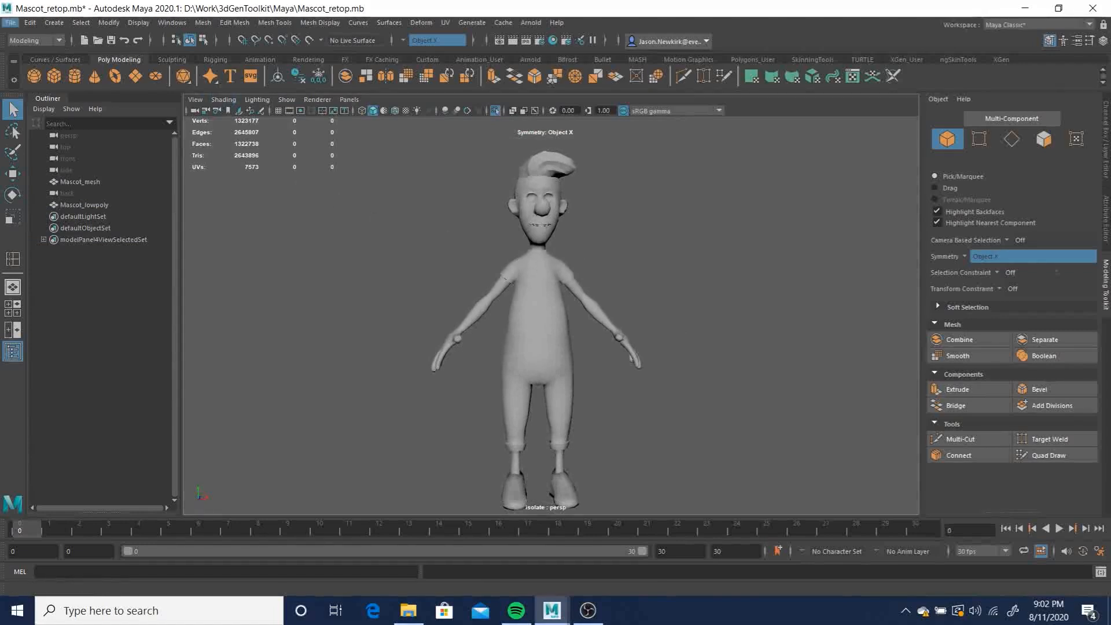
Save the scene as a new incremented version and turn symmetry off
{"action": "left_click", "coordinate": [11, 23]}
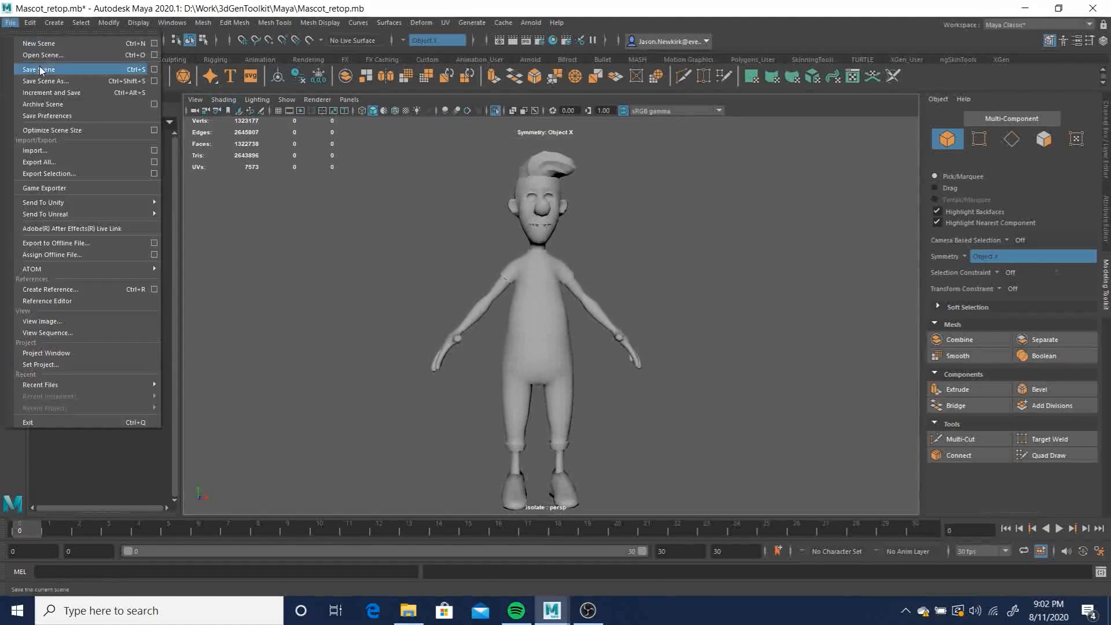
{"action": "left_click", "coordinate": [70, 94]}
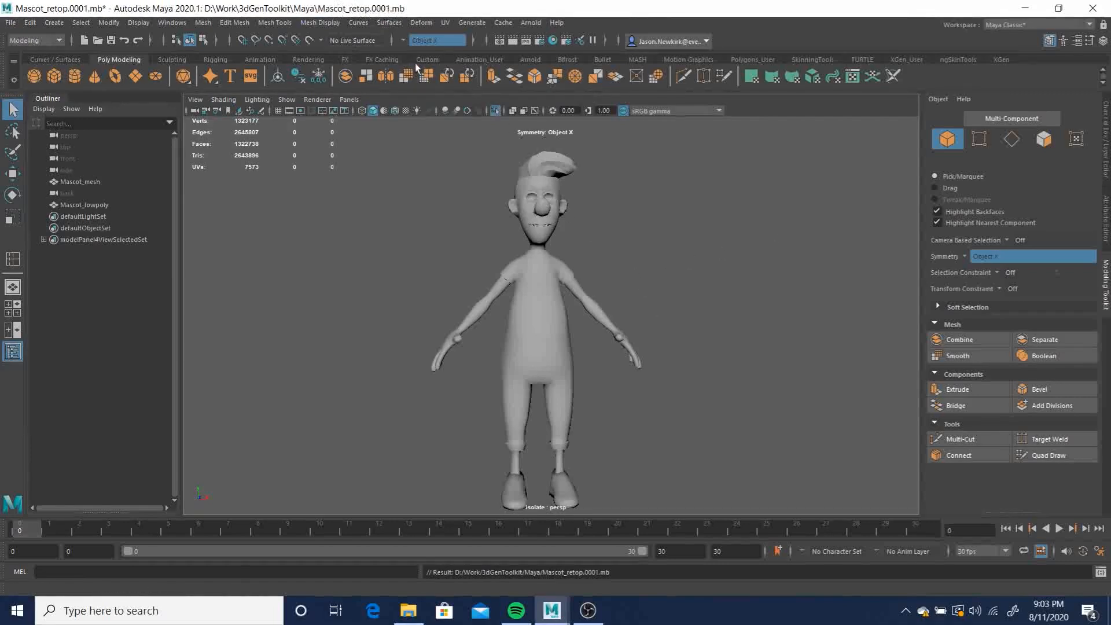
{"action": "left_click", "coordinate": [405, 39]}
{"action": "left_click", "coordinate": [435, 46]}
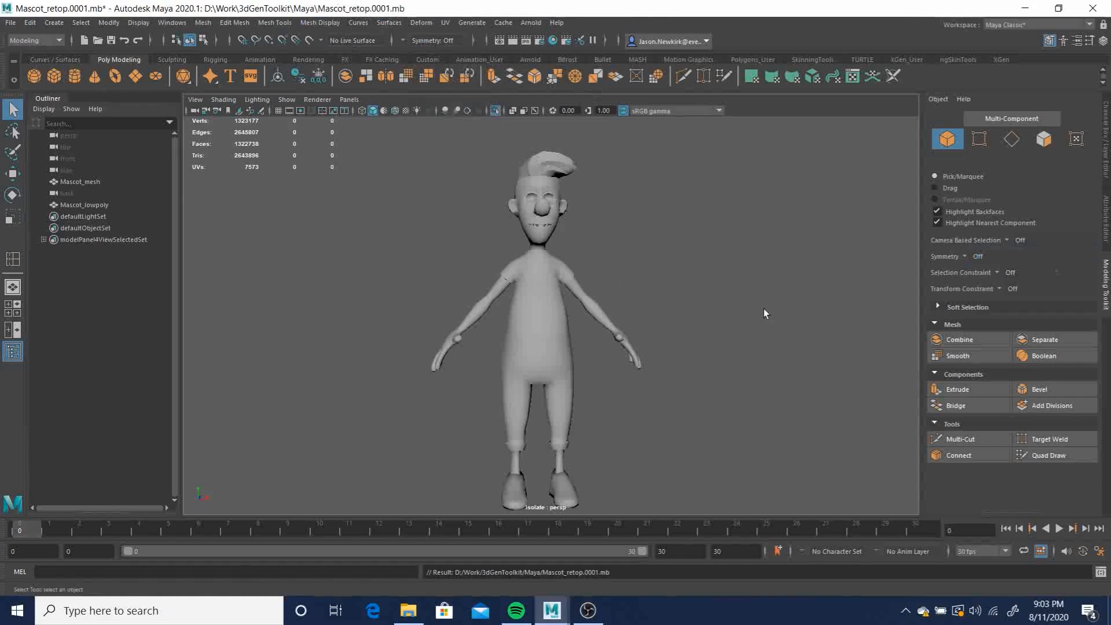
Examine the character's torso, arms and hands, selecting the low-poly mesh to show its wireframe unsmoothed
{"action": "left_click_drag", "start_coordinate": [728, 376], "coordinate": [593, 359], "text": "alt"}
{"action": "right_click_drag", "start_coordinate": [593, 359], "coordinate": [770, 407], "text": "alt"}
{"action": "middle_click_drag", "start_coordinate": [526, 311], "coordinate": [687, 348], "text": "alt"}
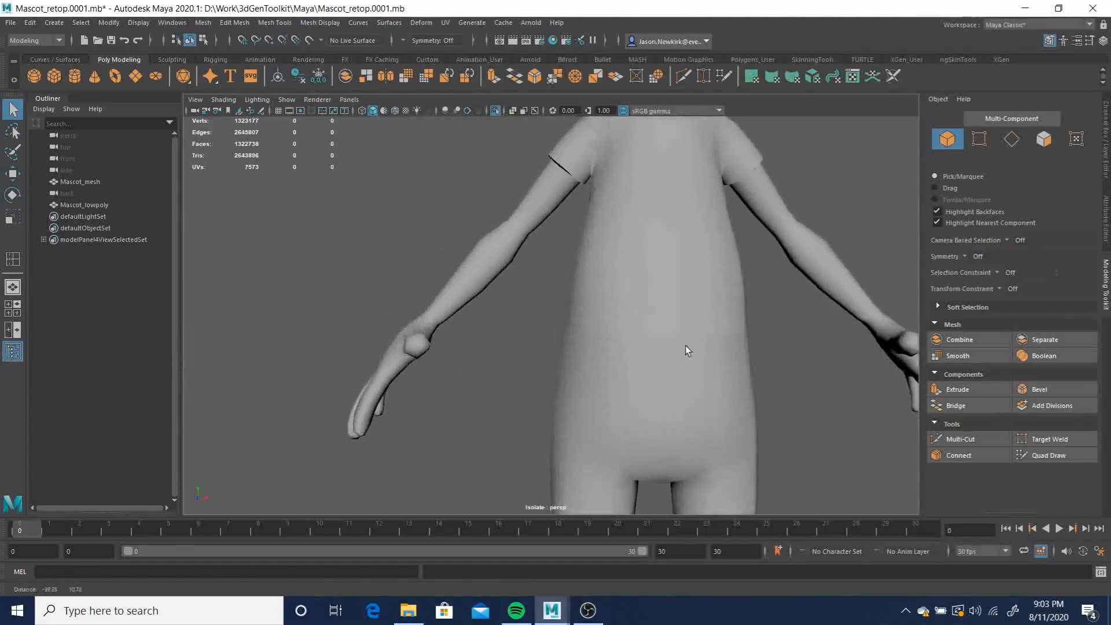
{"action": "right_click_drag", "start_coordinate": [659, 342], "coordinate": [700, 338], "text": "alt"}
{"action": "left_click_drag", "start_coordinate": [661, 346], "coordinate": [501, 335], "text": "alt"}
{"action": "right_click_drag", "start_coordinate": [501, 335], "coordinate": [467, 332], "text": "alt"}
{"action": "left_click", "coordinate": [558, 245]}
{"action": "key", "text": "1"}
{"action": "right_click_drag", "start_coordinate": [578, 315], "coordinate": [433, 286], "text": "alt"}
{"action": "left_click_drag", "start_coordinate": [433, 287], "coordinate": [625, 330], "text": "alt"}
{"action": "right_click_drag", "start_coordinate": [625, 330], "coordinate": [544, 345], "text": "alt"}
{"action": "left_click_drag", "start_coordinate": [544, 345], "coordinate": [497, 295], "text": "alt"}
Inspect the topology of the selected mesh up close on the upper and lower parts of the body
{"action": "right_click_drag", "start_coordinate": [539, 201], "coordinate": [596, 246], "text": "alt"}
{"action": "middle_click_drag", "start_coordinate": [595, 245], "coordinate": [595, 438], "text": "alt"}
{"action": "right_click_drag", "start_coordinate": [539, 378], "coordinate": [722, 457], "text": "alt"}
{"action": "middle_click_drag", "start_coordinate": [584, 498], "coordinate": [629, 259], "text": "alt"}
{"action": "left_click_drag", "start_coordinate": [544, 289], "coordinate": [641, 289], "text": "alt"}
{"action": "middle_click_drag", "start_coordinate": [780, 294], "coordinate": [559, 307], "text": "alt"}
{"action": "right_click_drag", "start_coordinate": [672, 305], "coordinate": [568, 308], "text": "alt"}
{"action": "right_click_drag", "start_coordinate": [642, 370], "coordinate": [535, 384], "text": "alt"}
{"action": "middle_click_drag", "start_coordinate": [583, 444], "coordinate": [580, 319], "text": "alt"}
{"action": "left_click_drag", "start_coordinate": [558, 315], "coordinate": [443, 311], "text": "alt"}
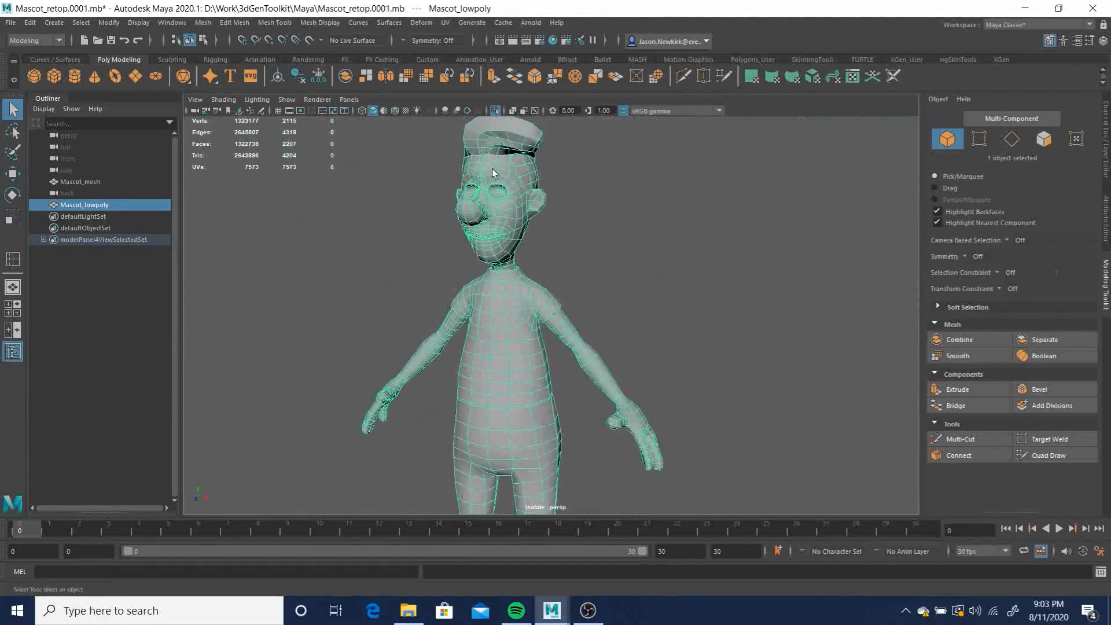
Review the whole low-poly character from several angles and deselect it to check its plain shading
{"action": "mouse_move", "coordinate": [540, 171]}
{"action": "left_mouse_down", "text": "alt"}
{"action": "mouse_move", "coordinate": [640, 285]}
{"action": "mouse_move", "coordinate": [545, 188]}
{"action": "left_mouse_up", "text": "alt"}
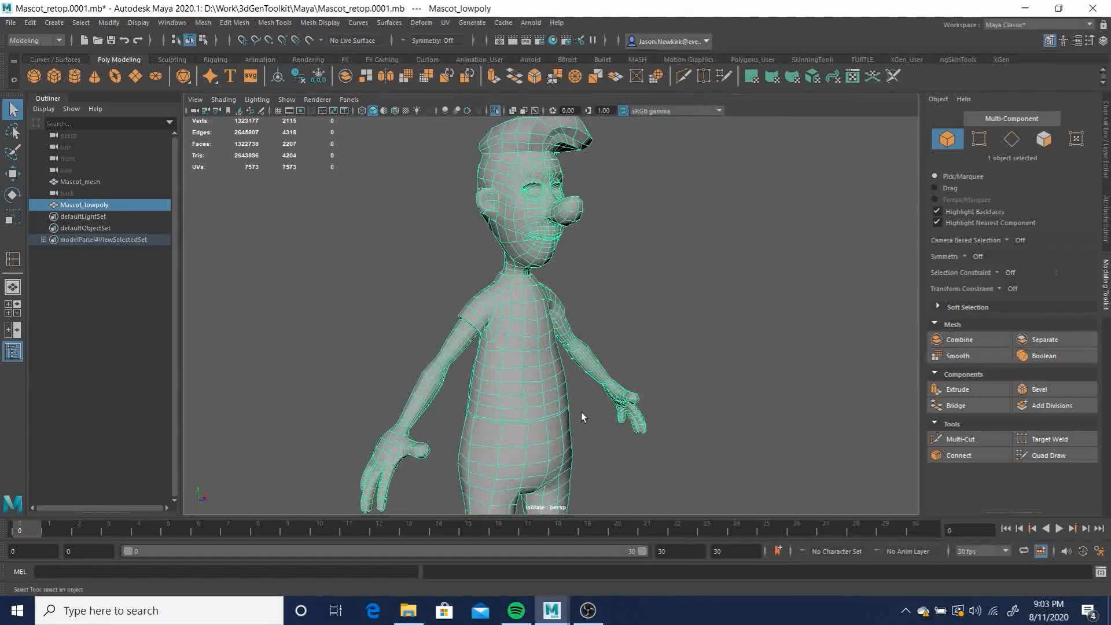
{"action": "left_click_drag", "start_coordinate": [590, 418], "coordinate": [540, 390], "text": "alt"}
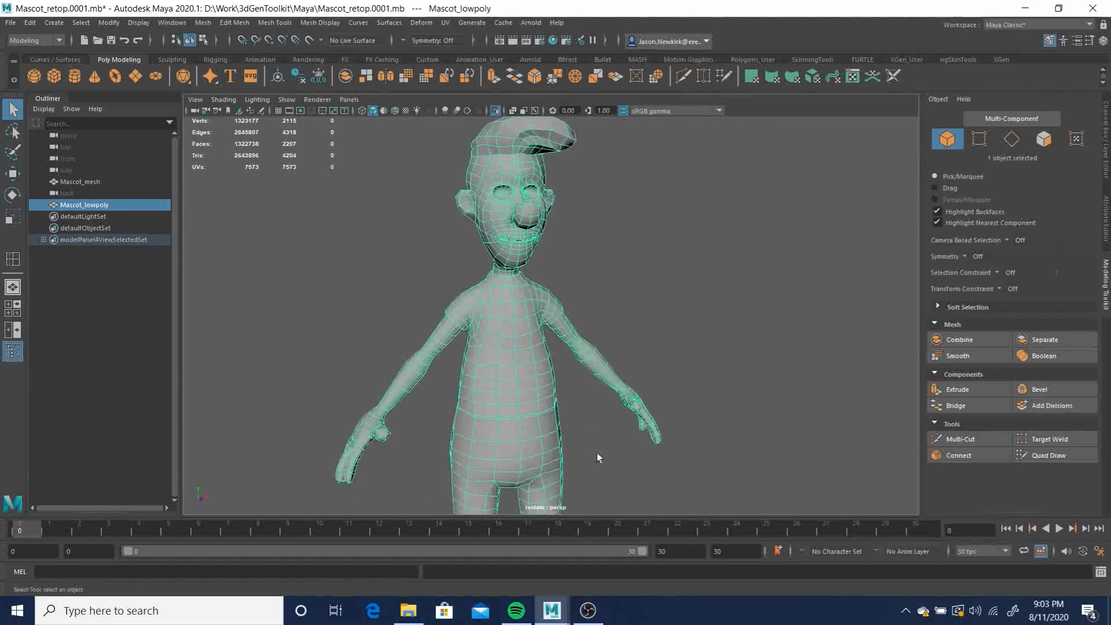
{"action": "left_click_drag", "start_coordinate": [622, 407], "coordinate": [548, 355], "text": "alt"}
{"action": "middle_click_drag", "start_coordinate": [548, 355], "coordinate": [595, 338], "text": "alt"}
{"action": "right_click_drag", "start_coordinate": [594, 337], "coordinate": [408, 318], "text": "alt"}
{"action": "left_click_drag", "start_coordinate": [575, 384], "coordinate": [637, 412], "text": "alt"}
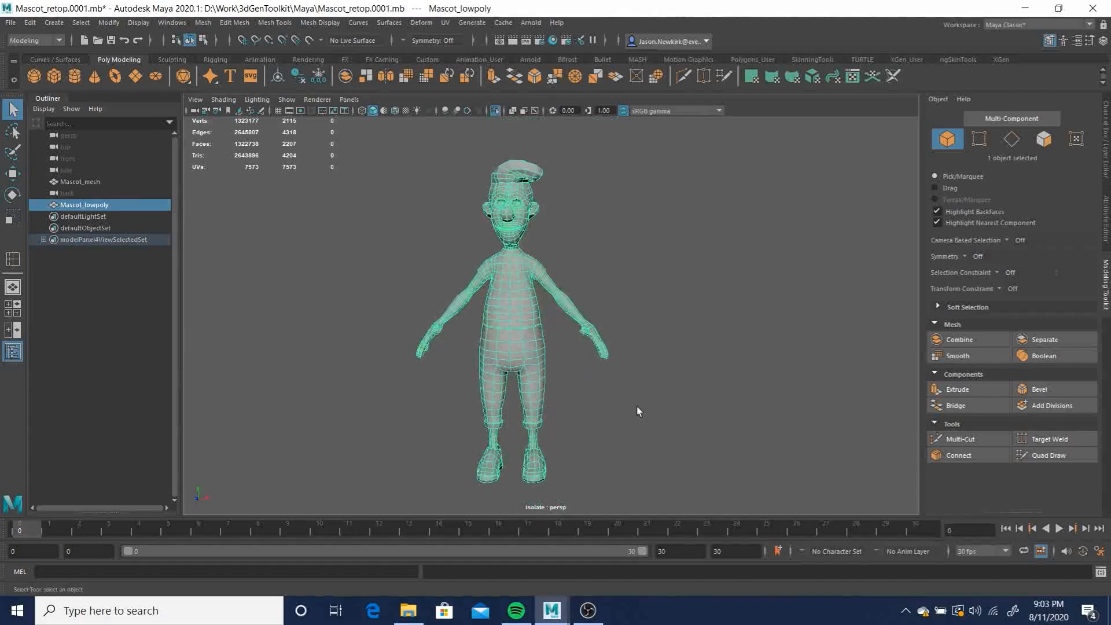
{"action": "left_click", "coordinate": [638, 398]}
{"action": "left_click_drag", "start_coordinate": [739, 372], "coordinate": [536, 347], "text": "alt"}
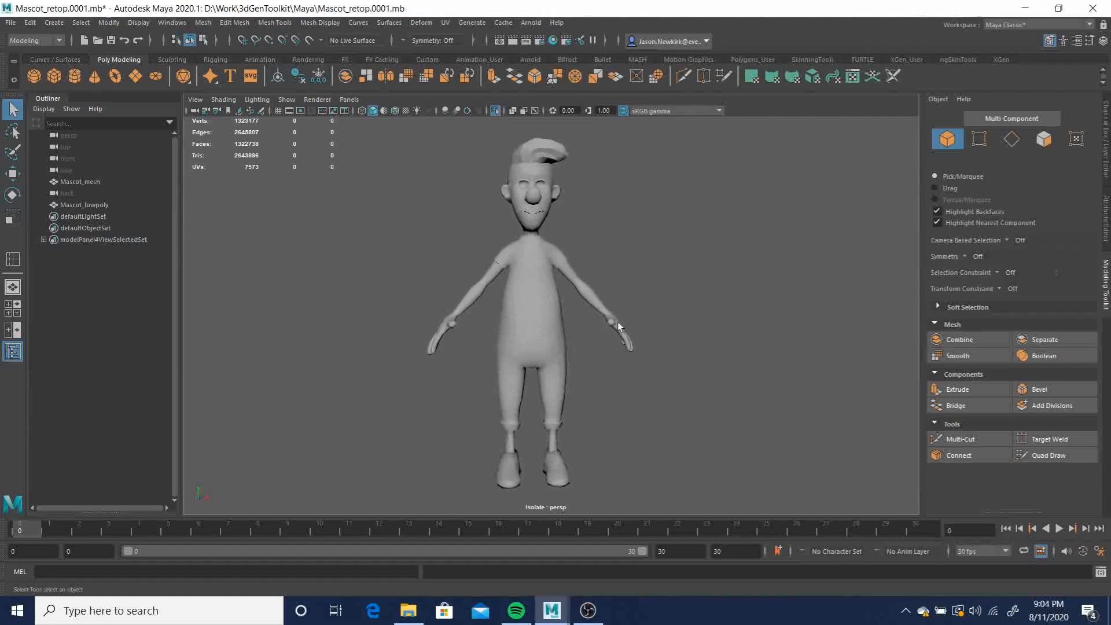